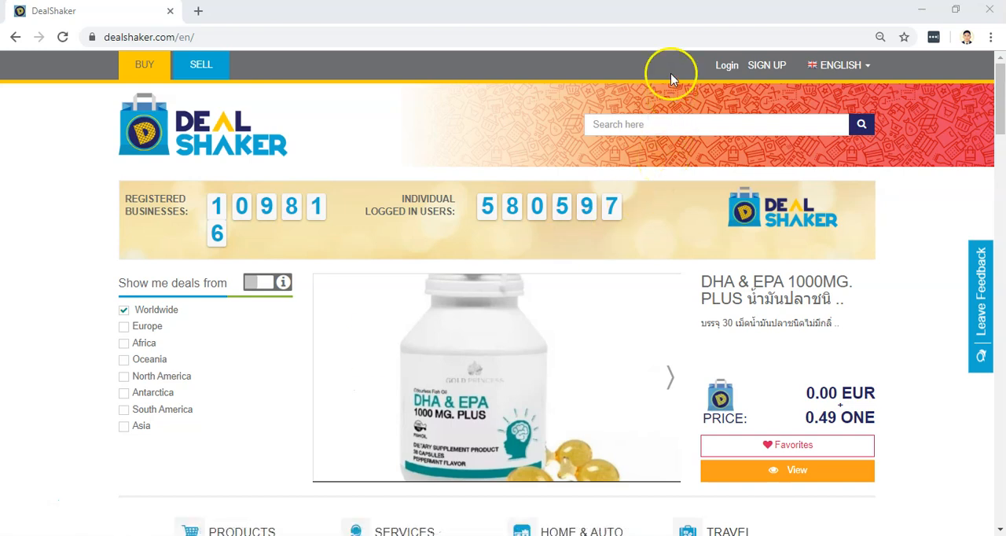
Open the DealShaker login page at dealshaker.com.
{"action": "left_click", "coordinate": [721, 68]}
{"action": "left_click", "coordinate": [265, 37]}
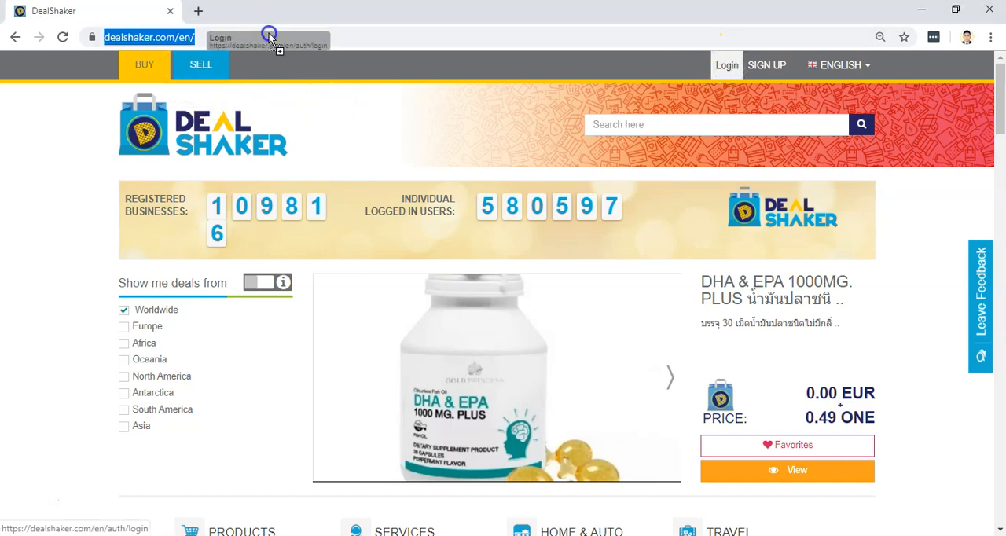
{"action": "left_click", "coordinate": [204, 41]}
{"action": "left_click_drag", "start_coordinate": [208, 37], "coordinate": [140, 37]}
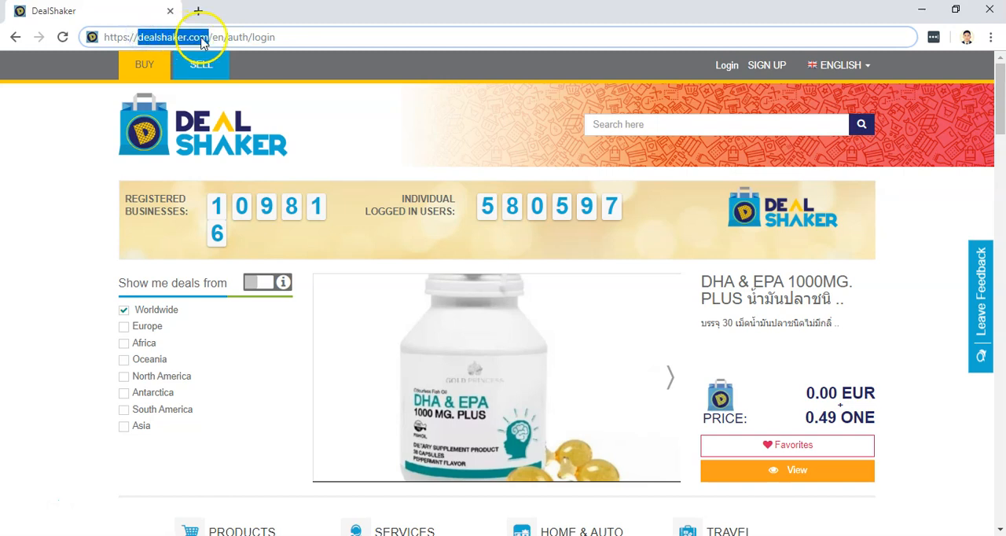
{"action": "left_click", "coordinate": [729, 70]}
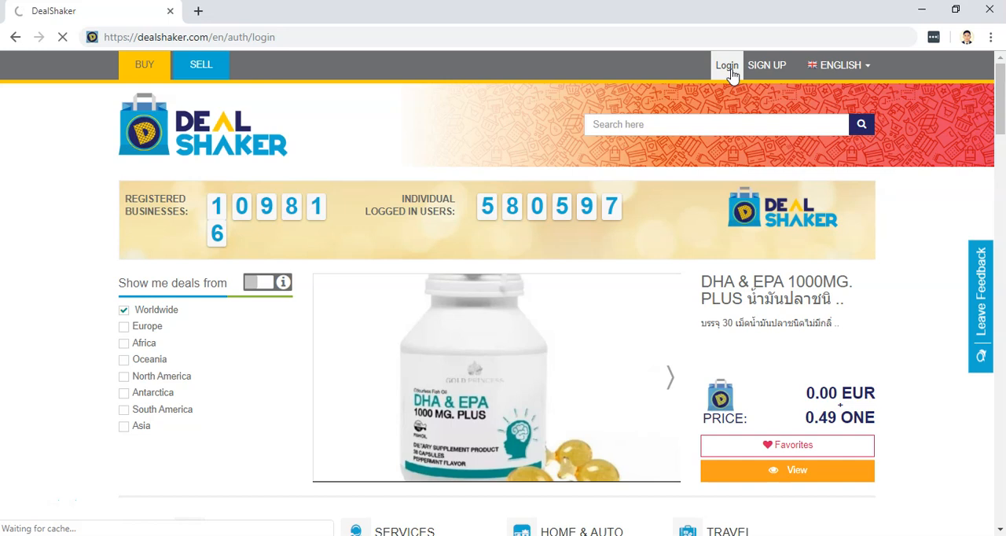
{"action": "left_click", "coordinate": [747, 69]}
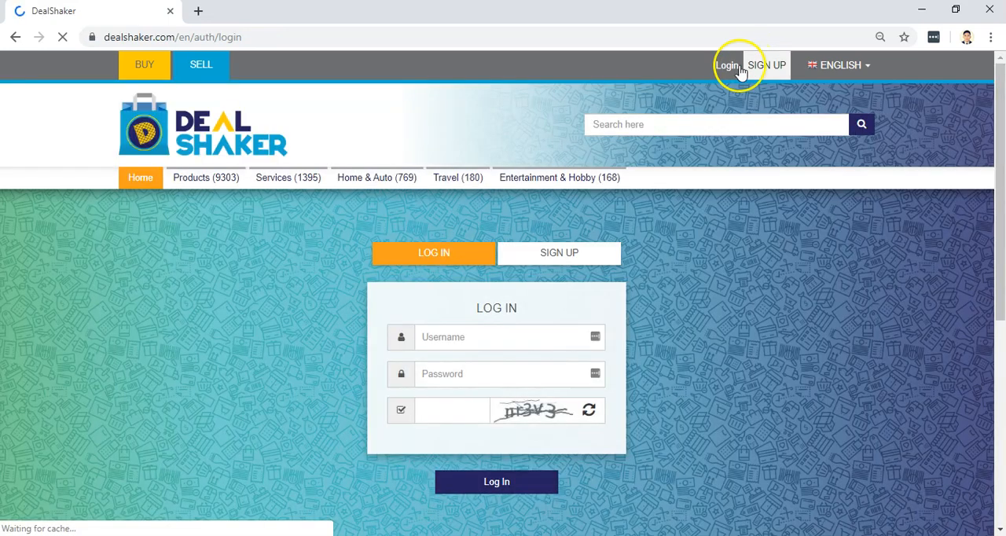
Log in with the saved username, the account password and the captcha code.
{"action": "left_click", "coordinate": [473, 337]}
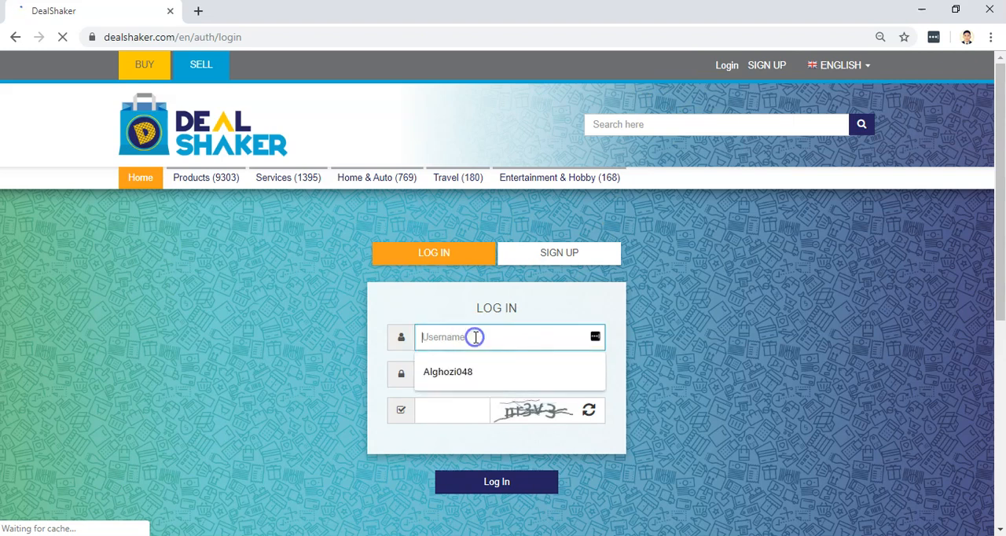
{"action": "left_click", "coordinate": [476, 373]}
{"action": "left_click", "coordinate": [463, 377]}
{"action": "key", "text": "ctrl+v"}
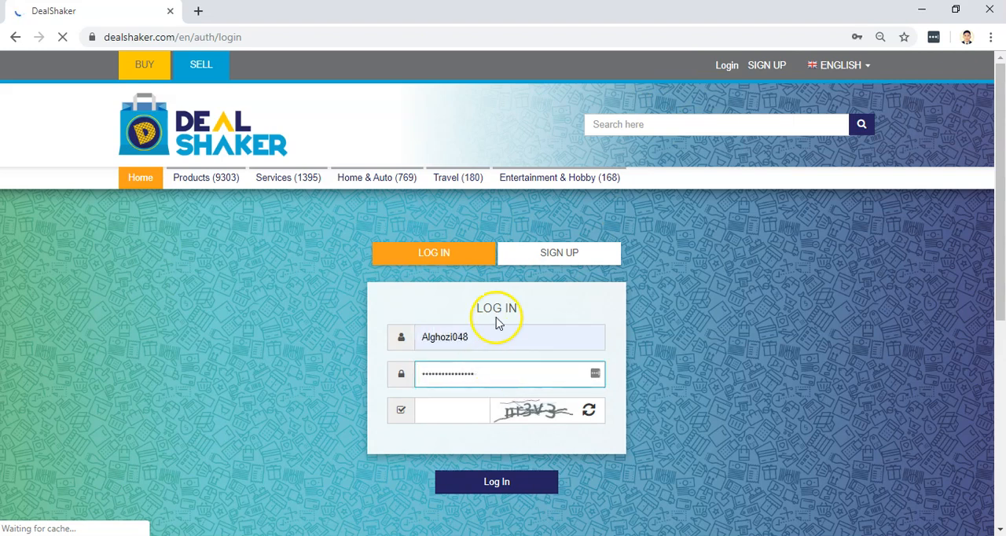
{"action": "left_click", "coordinate": [457, 411]}
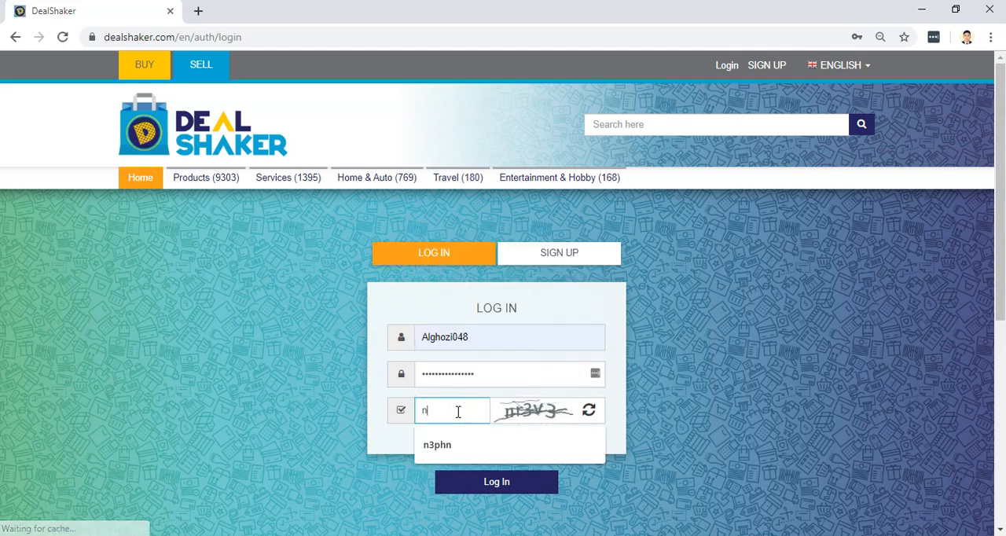
{"action": "left_click", "coordinate": [490, 481]}
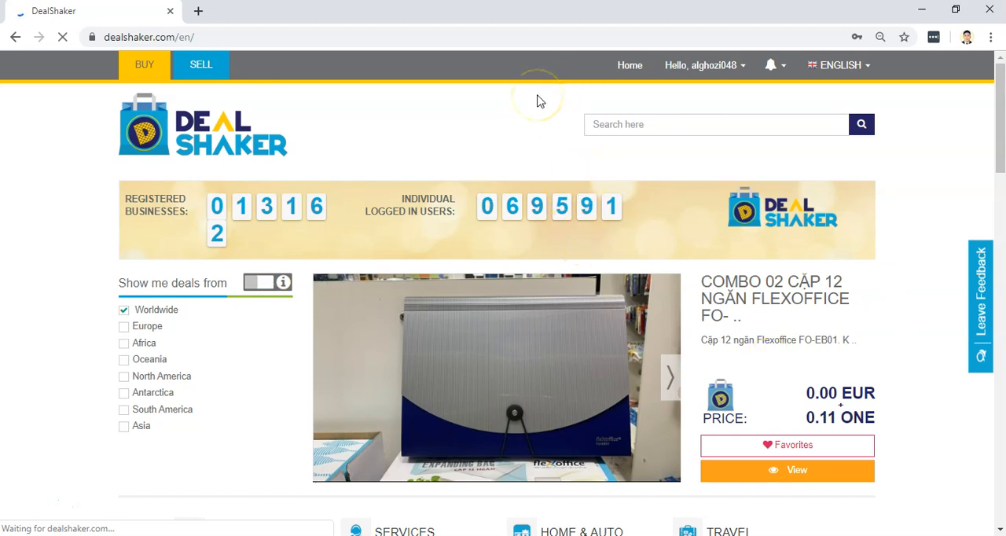
Open the Merchant Account page from the account options and dismiss the notice about adding a merchant address.
{"action": "left_click", "coordinate": [743, 66]}
{"action": "left_click", "coordinate": [740, 67]}
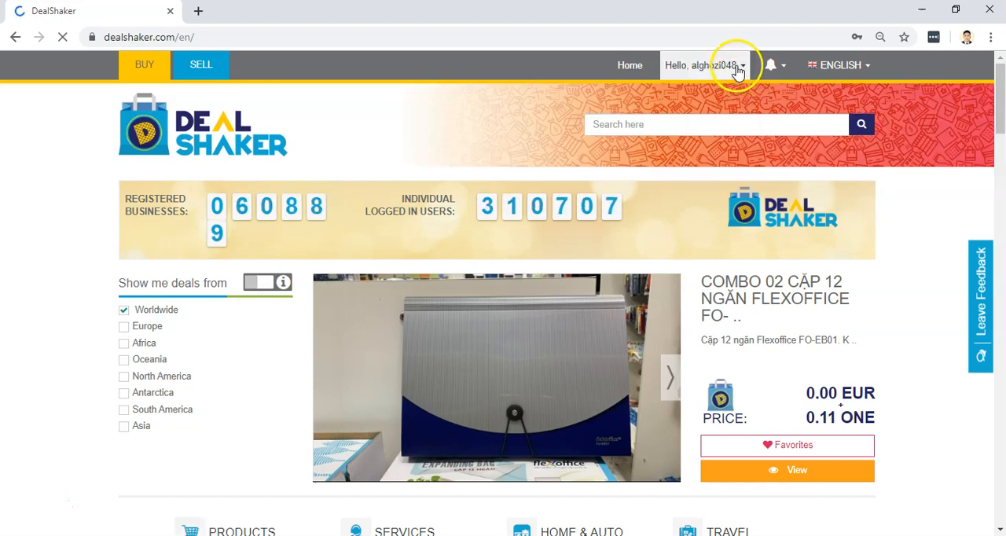
{"action": "left_click", "coordinate": [737, 66]}
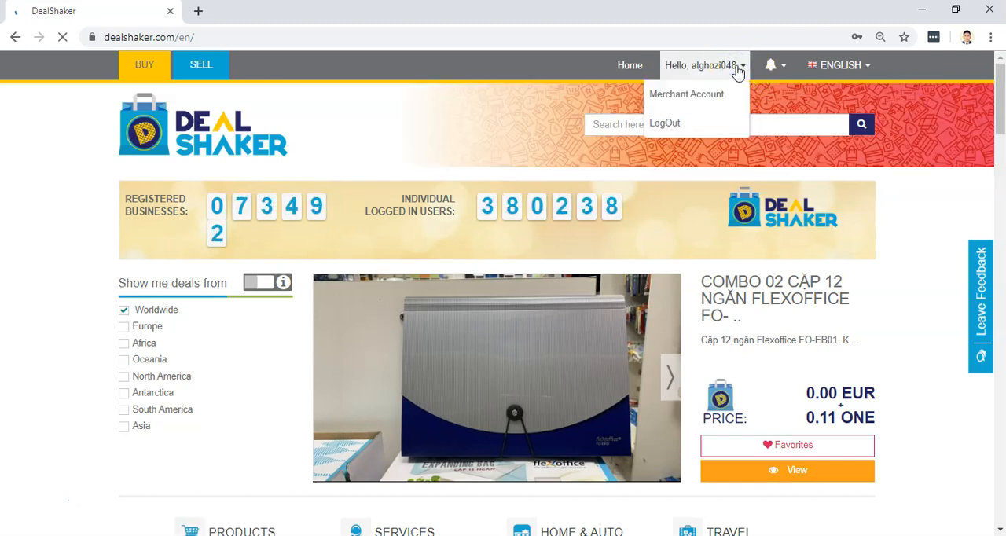
{"action": "left_click", "coordinate": [685, 99]}
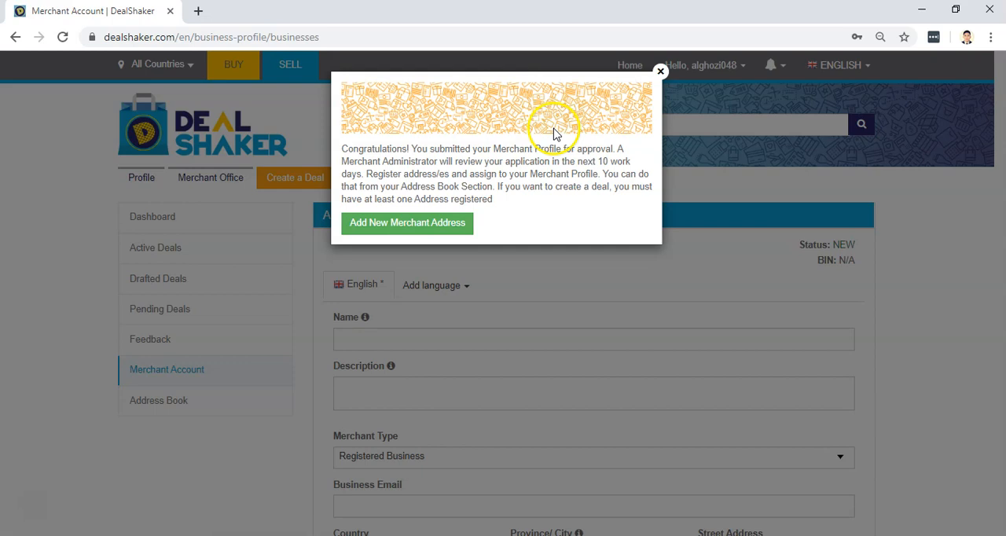
{"action": "left_click", "coordinate": [662, 73]}
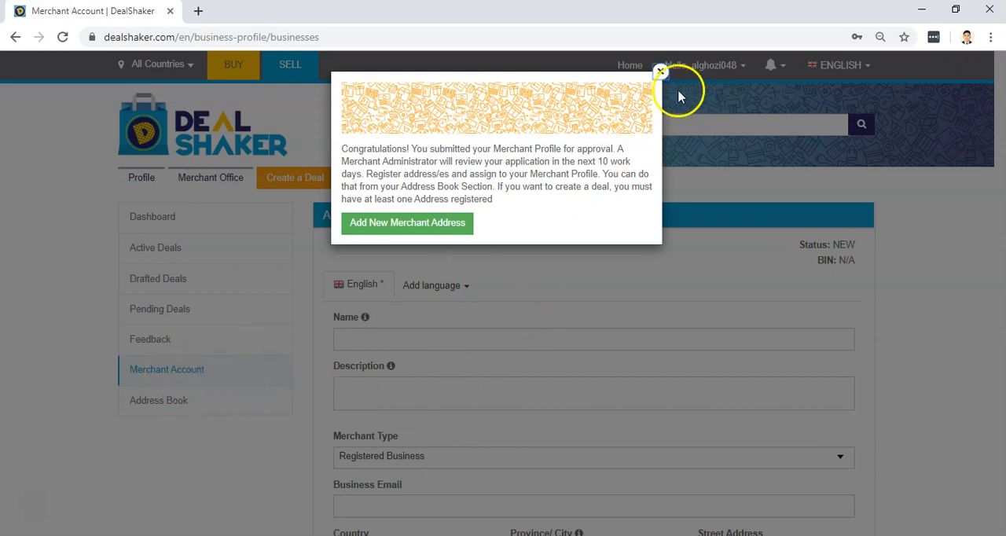
{"action": "left_click", "coordinate": [660, 73]}
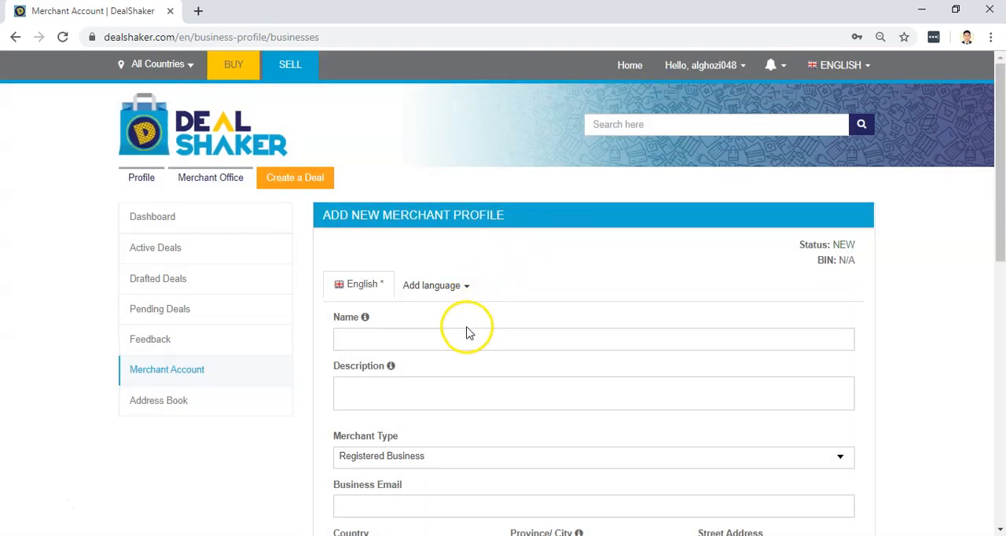
Enter "Mark Second Hand Products" as the name of the new merchant profile.
{"action": "scroll", "coordinate": [472, 330], "scroll_direction": "down", "scroll_amount": 1}
{"action": "left_click", "coordinate": [415, 265]}
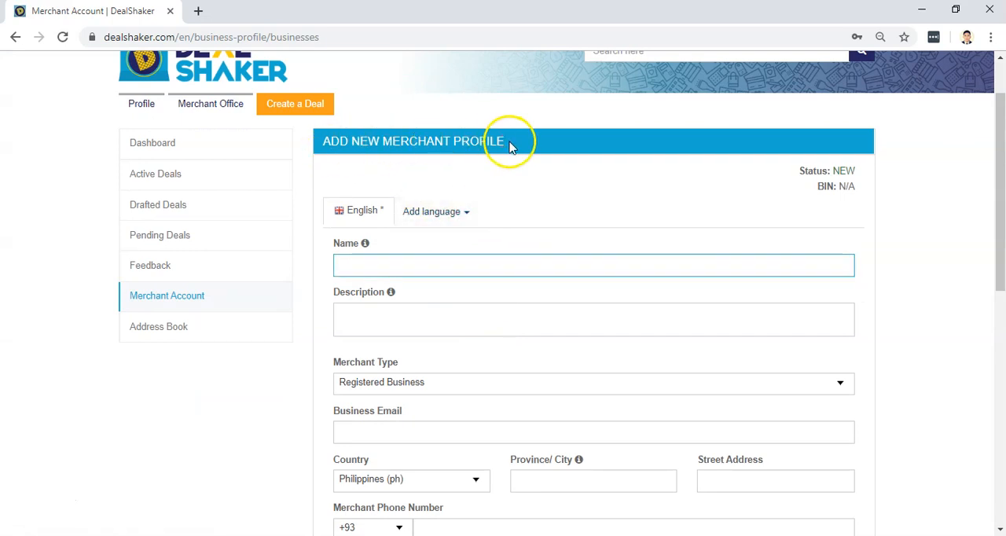
{"action": "left_click", "coordinate": [422, 269]}
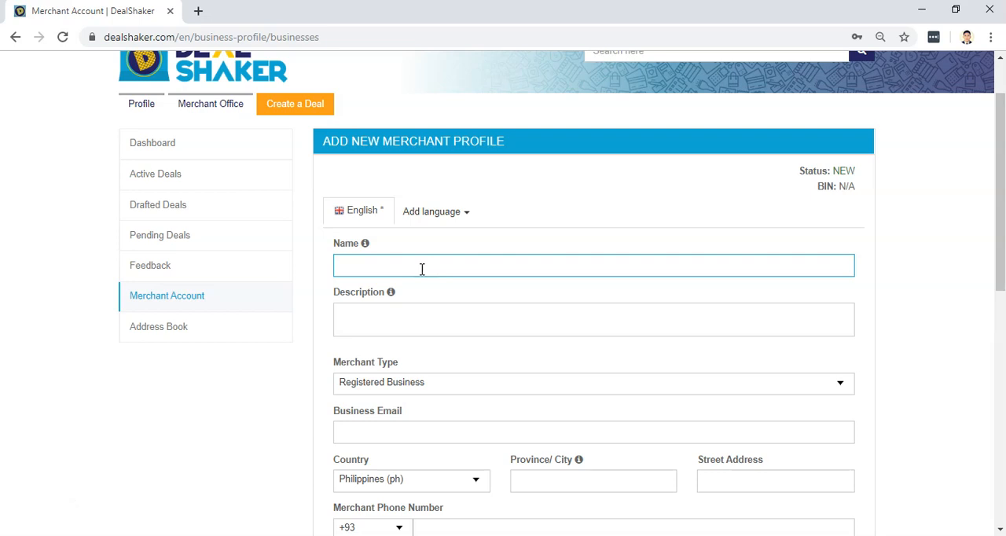
{"action": "type", "text": "Mark Second Hand Products"}
{"action": "key", "text": "Tab"}
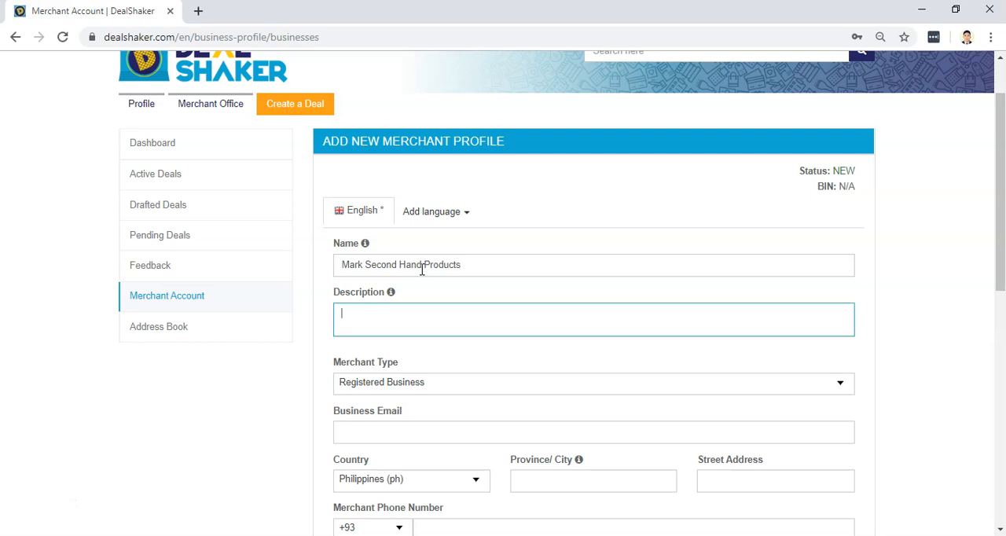
{"action": "triple_click", "coordinate": [482, 262]}
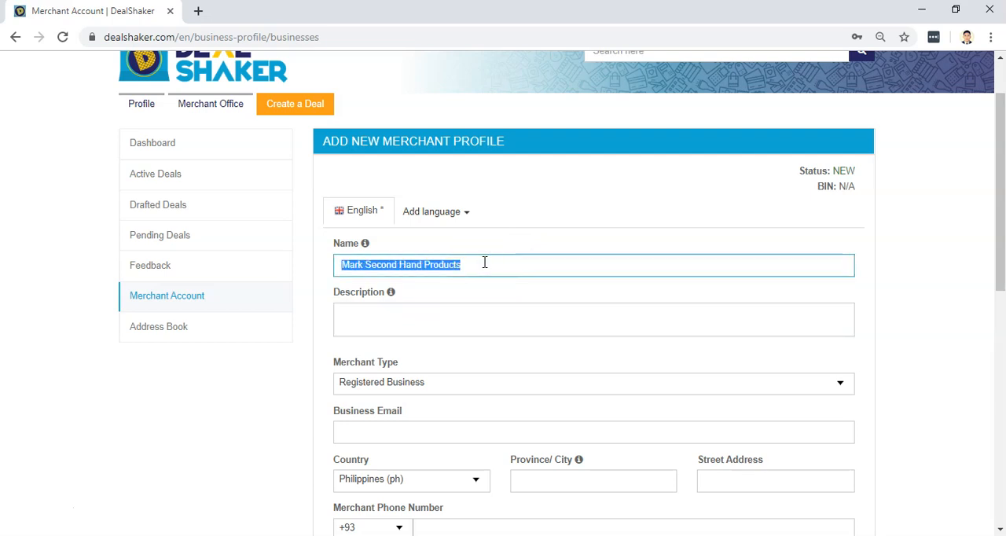
{"action": "double_click", "coordinate": [484, 262]}
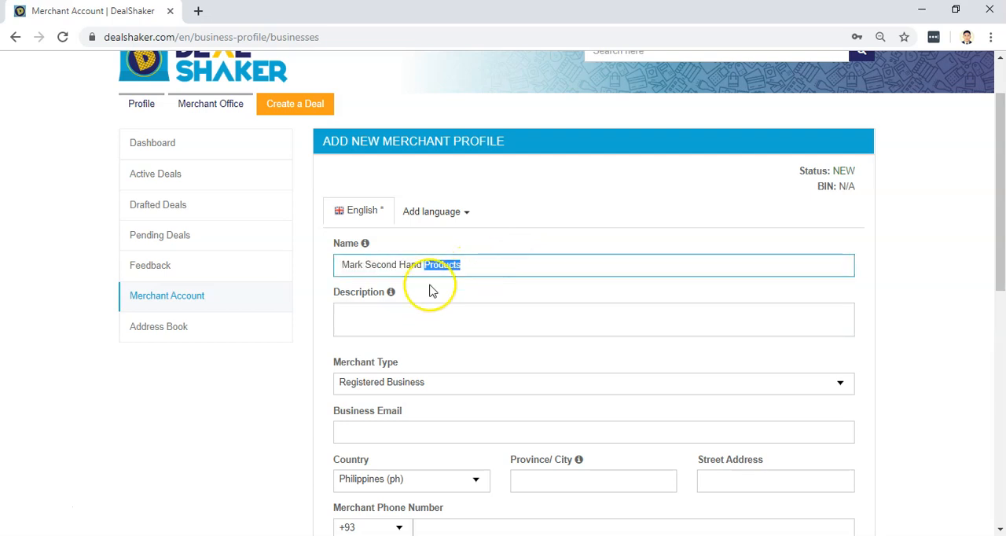
Enter the merchant profile description "I am selling my pre-loved items.".
{"action": "left_click", "coordinate": [385, 315]}
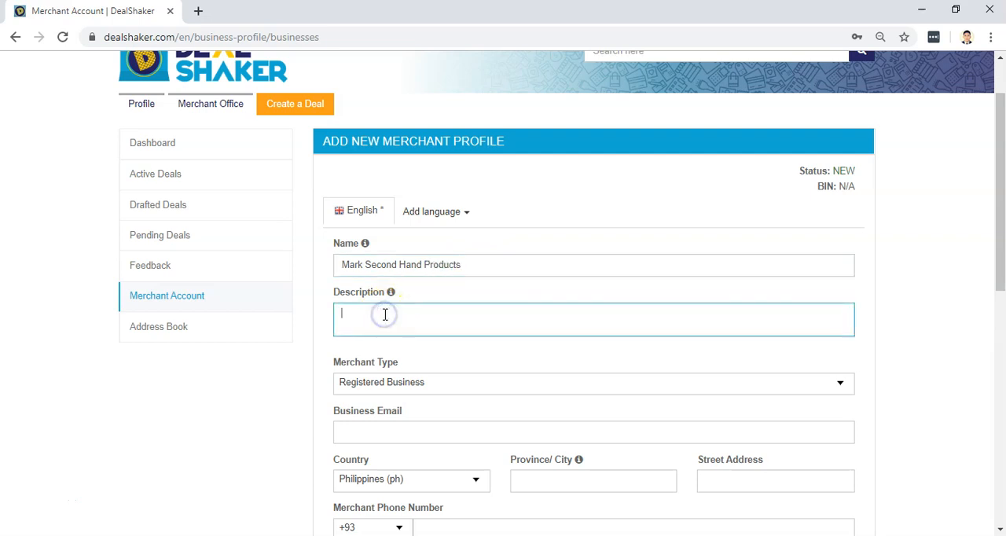
{"action": "left_click", "coordinate": [349, 322]}
{"action": "type", "text": "I am selling my pre-loved"}
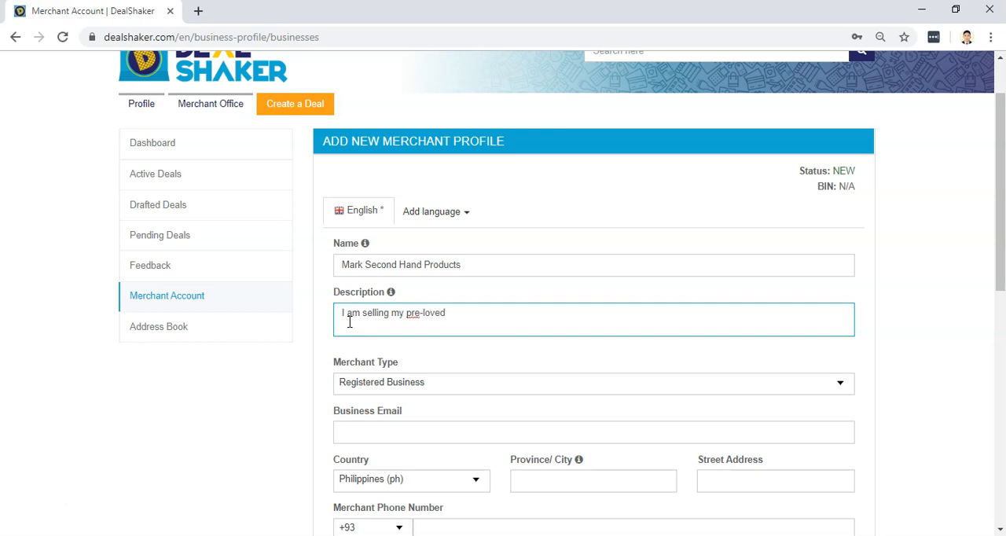
{"action": "type", "text": " persona"}
{"action": "key", "text": "BackSpace"}
{"action": "key", "text": "BackSpace"}
{"action": "key", "text": "BackSpace"}
{"action": "type", "text": "items"}
{"action": "key", "text": "Tab"}
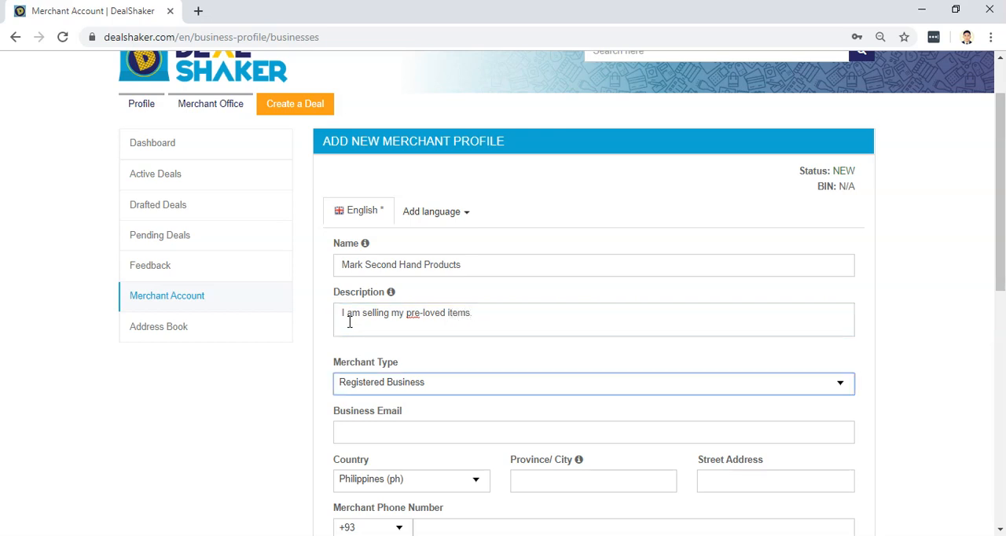
Review the form fields required for the Registered Business merchant type, including the business registration and VAT numbers.
{"action": "scroll", "coordinate": [341, 318], "scroll_direction": "down", "scroll_amount": 2}
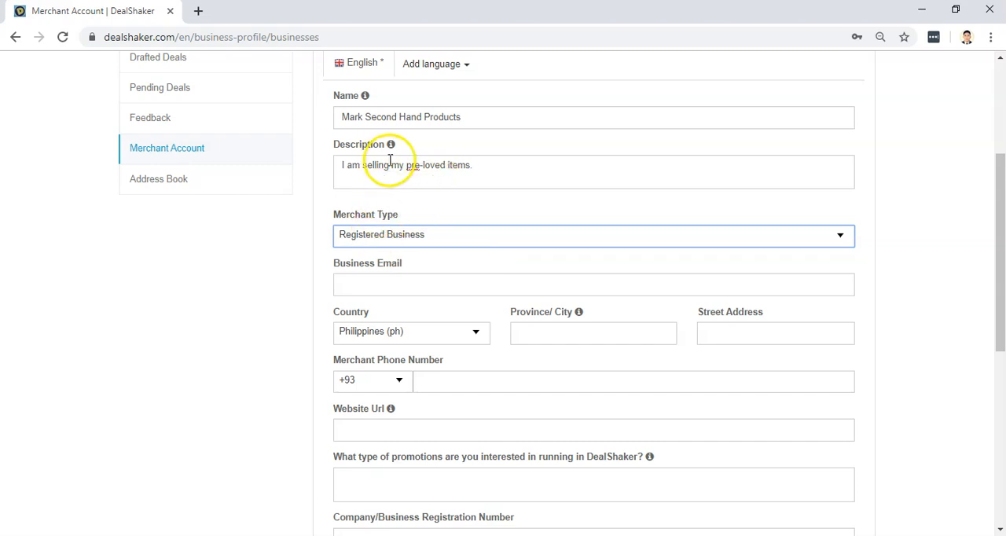
{"action": "left_click", "coordinate": [382, 237]}
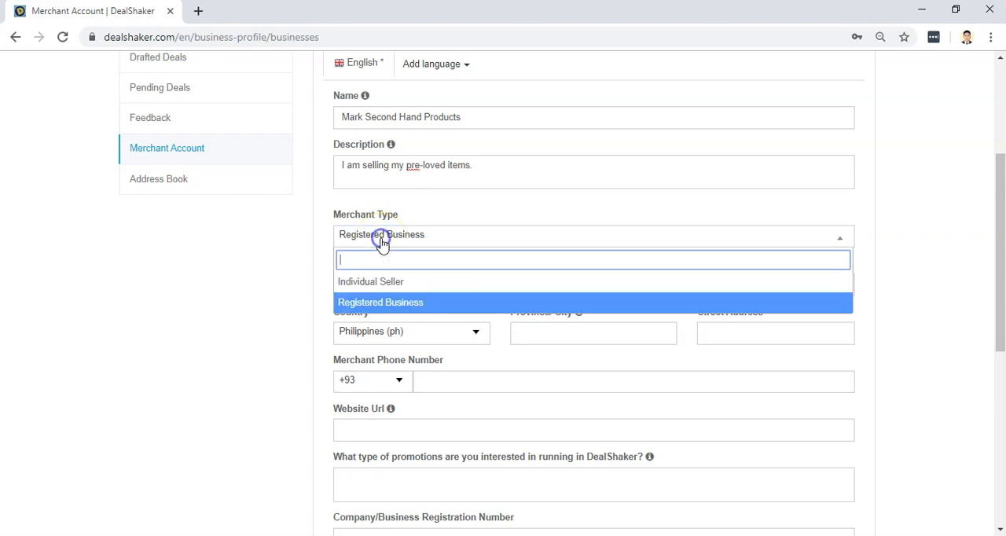
{"action": "left_click", "coordinate": [371, 303]}
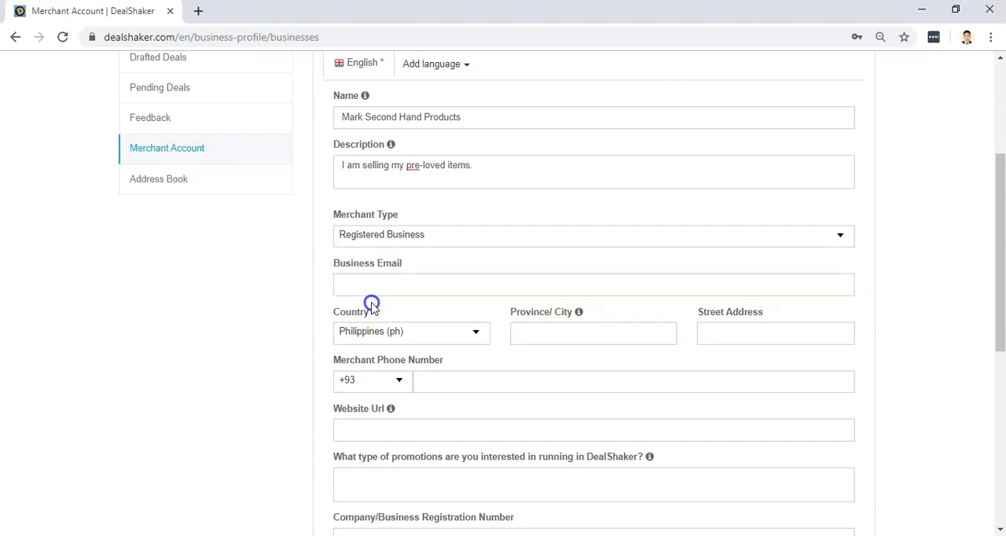
{"action": "scroll", "coordinate": [415, 234], "scroll_direction": "down", "scroll_amount": 3}
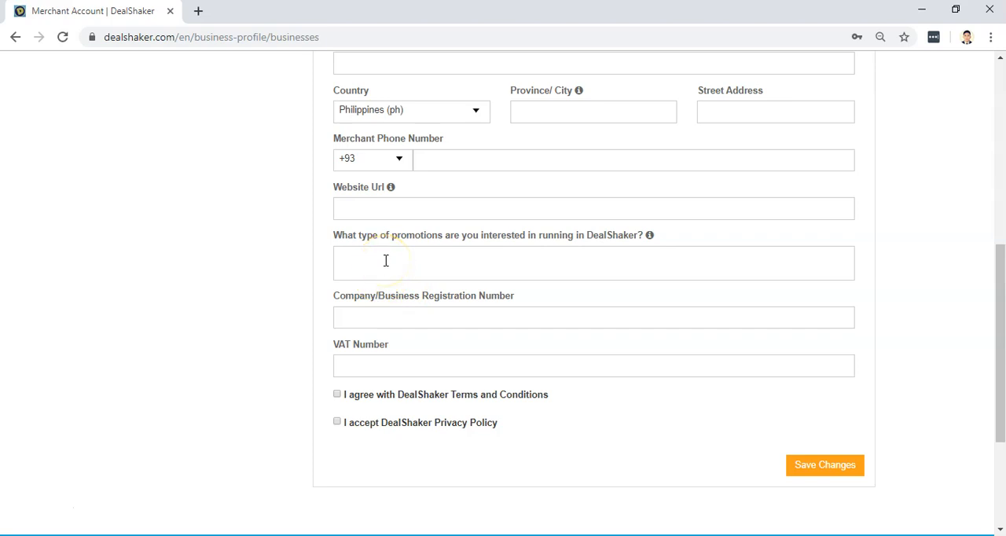
{"action": "left_click", "coordinate": [372, 370]}
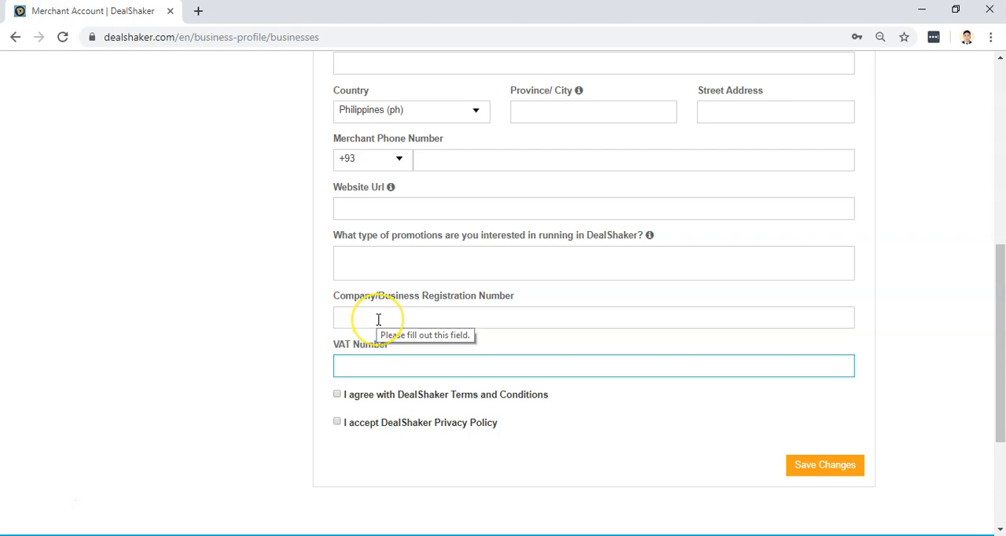
{"action": "scroll", "coordinate": [378, 319], "scroll_direction": "up", "scroll_amount": 1}
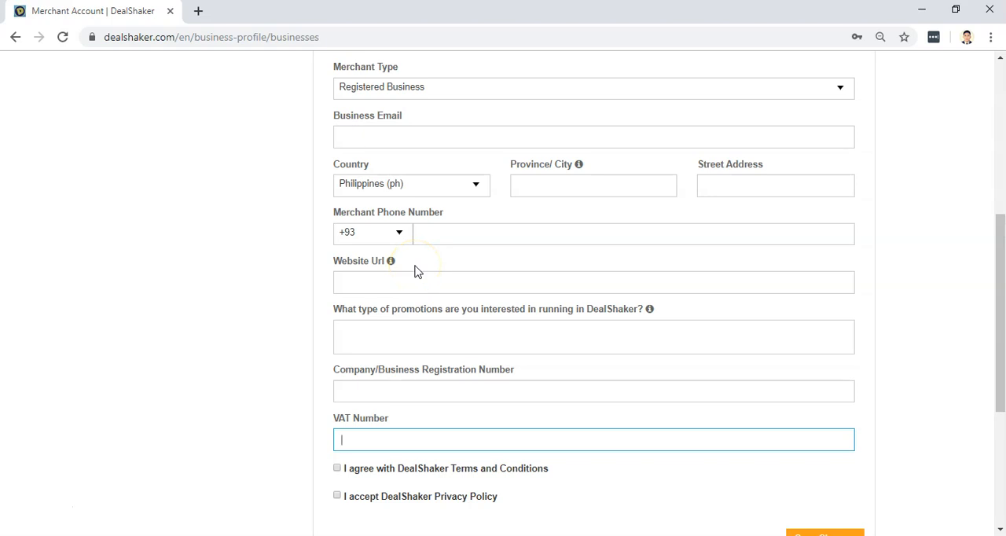
{"action": "scroll", "coordinate": [416, 271], "scroll_direction": "up", "scroll_amount": 3}
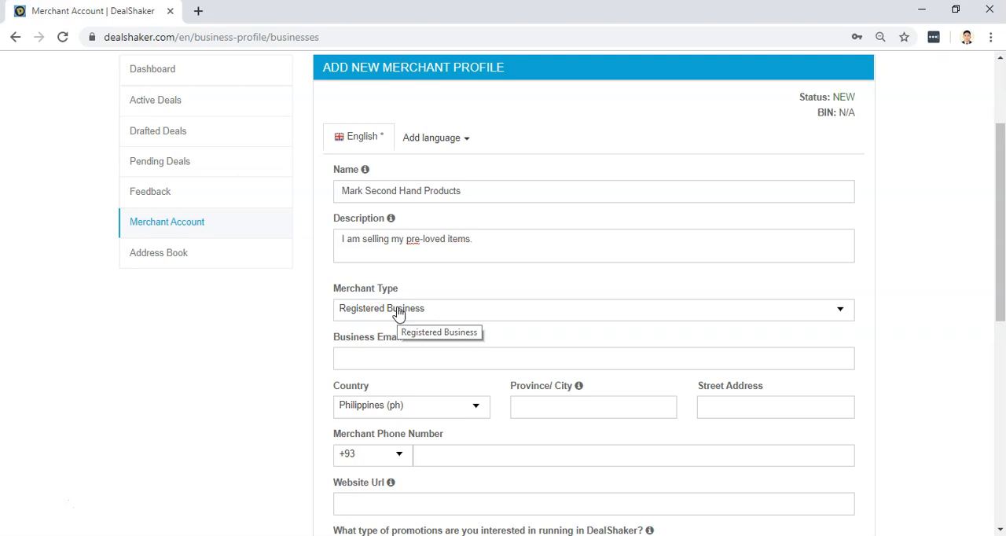
Set the merchant type to Individual Seller.
{"action": "left_click", "coordinate": [364, 309]}
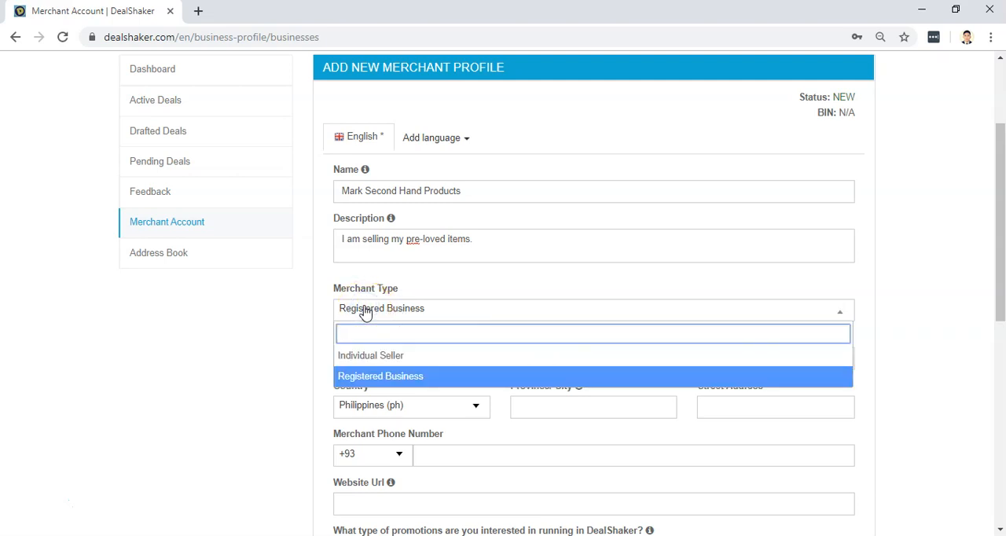
{"action": "left_click", "coordinate": [370, 359]}
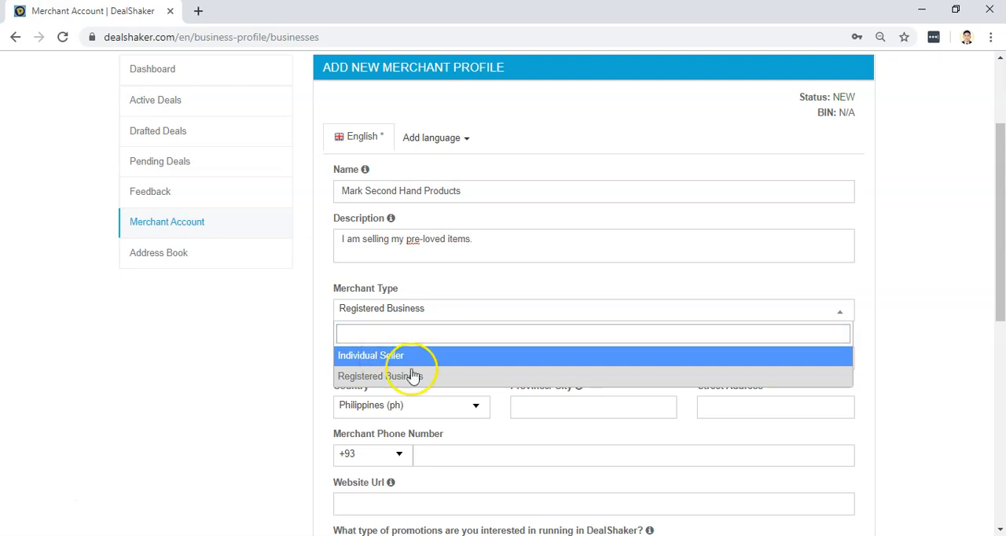
{"action": "left_click", "coordinate": [382, 355]}
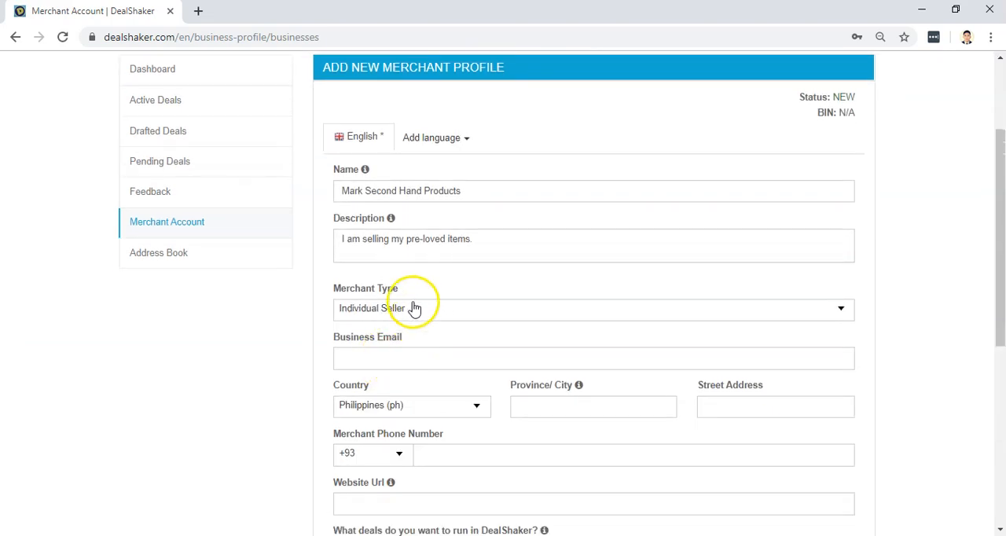
Set the merchant's country to Philippines (ph) and fill in the province and city.
{"action": "left_click", "coordinate": [393, 361]}
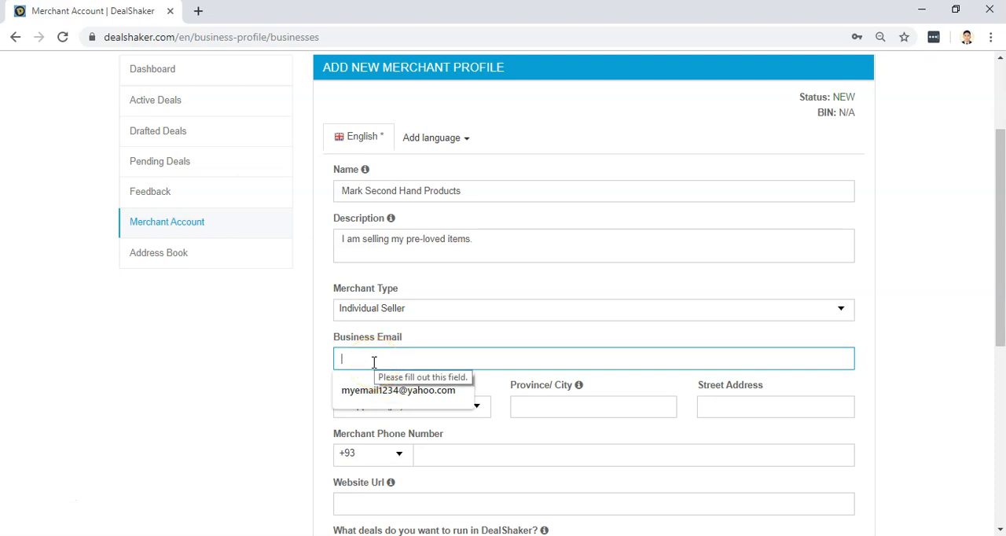
{"action": "left_click", "coordinate": [388, 352]}
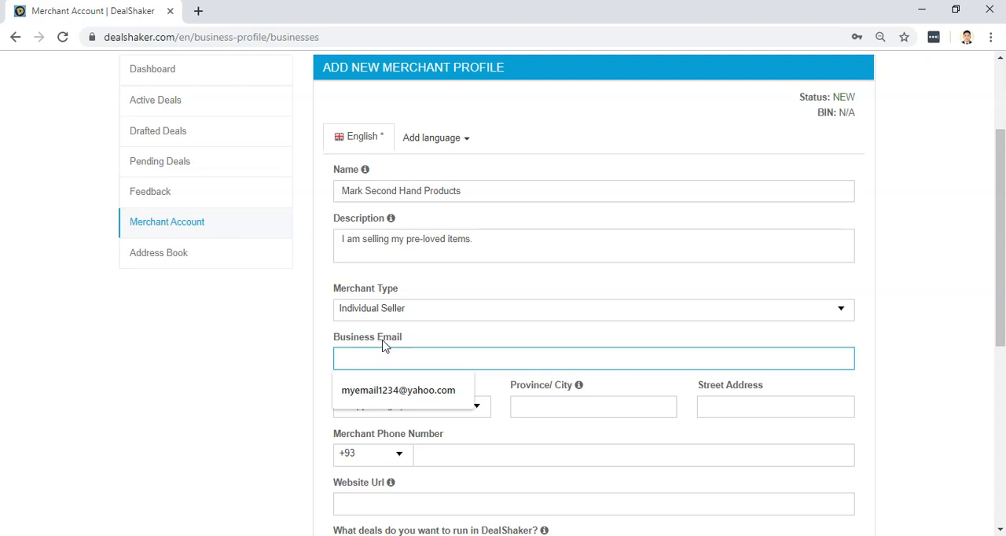
{"action": "left_click", "coordinate": [548, 410]}
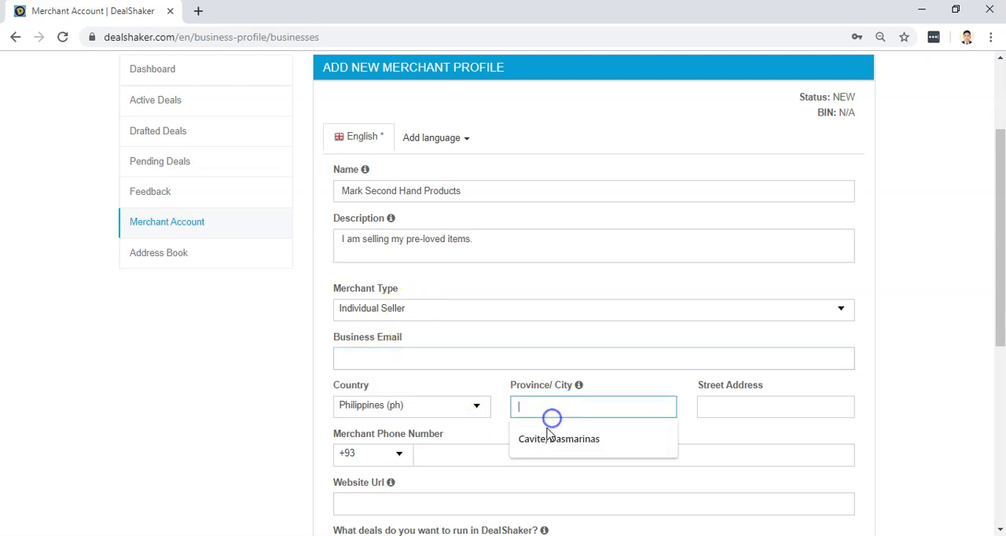
{"action": "left_click", "coordinate": [366, 409]}
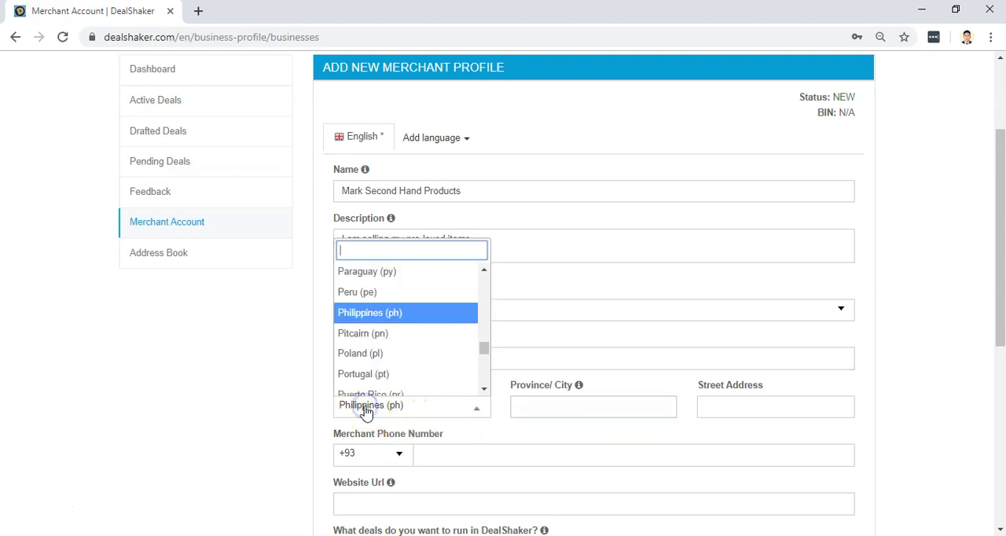
{"action": "left_click", "coordinate": [379, 313]}
{"action": "left_click", "coordinate": [580, 407]}
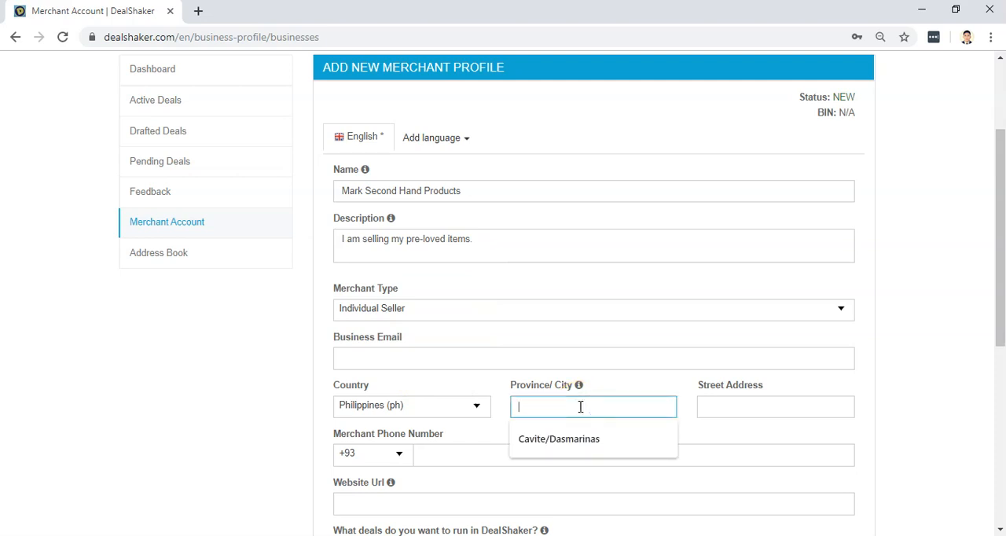
{"action": "left_click", "coordinate": [566, 442]}
Fill in the merchant's street address and correct its second letter to lower case.
{"action": "left_click", "coordinate": [735, 410]}
{"action": "left_click", "coordinate": [726, 438]}
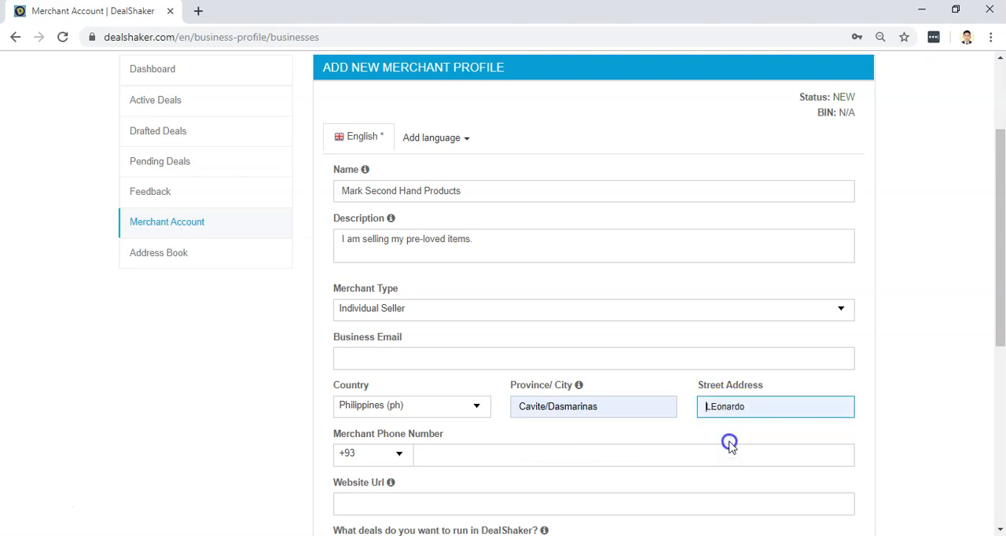
{"action": "left_click", "coordinate": [716, 403]}
{"action": "key", "text": "BackSpace"}
{"action": "type", "text": "e"}
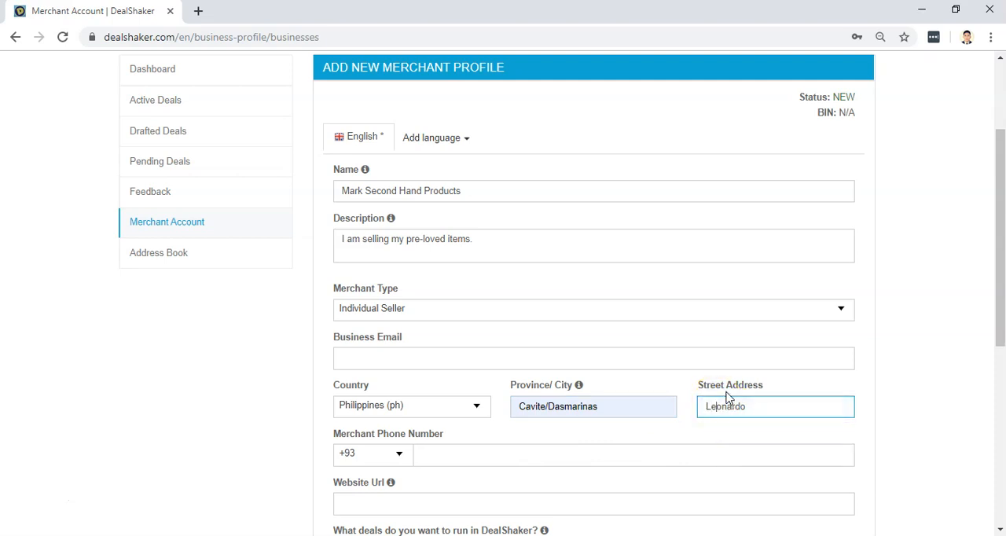
Set the merchant phone's country code to +63 and fill in the phone number.
{"action": "left_click", "coordinate": [381, 459]}
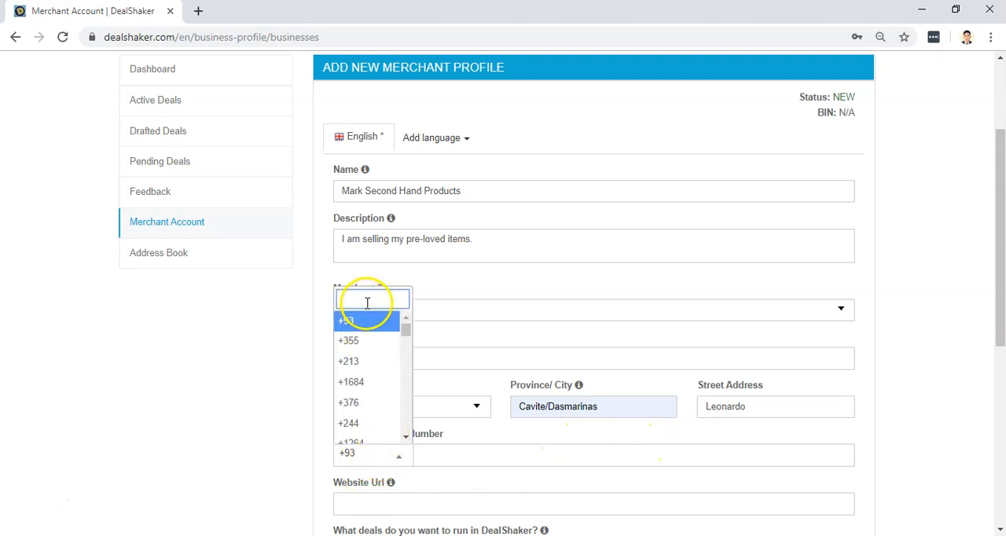
{"action": "type", "text": "+"}
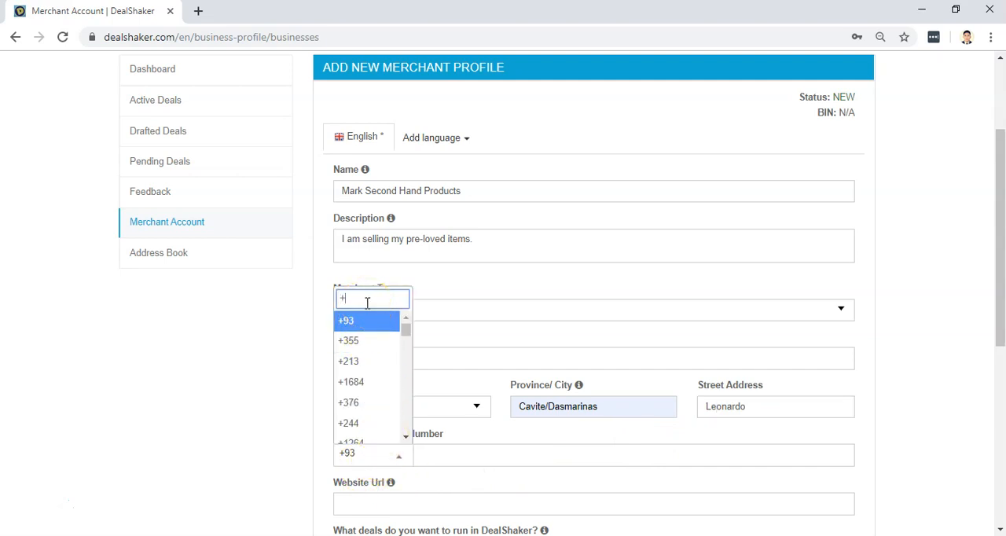
{"action": "type", "text": "63"}
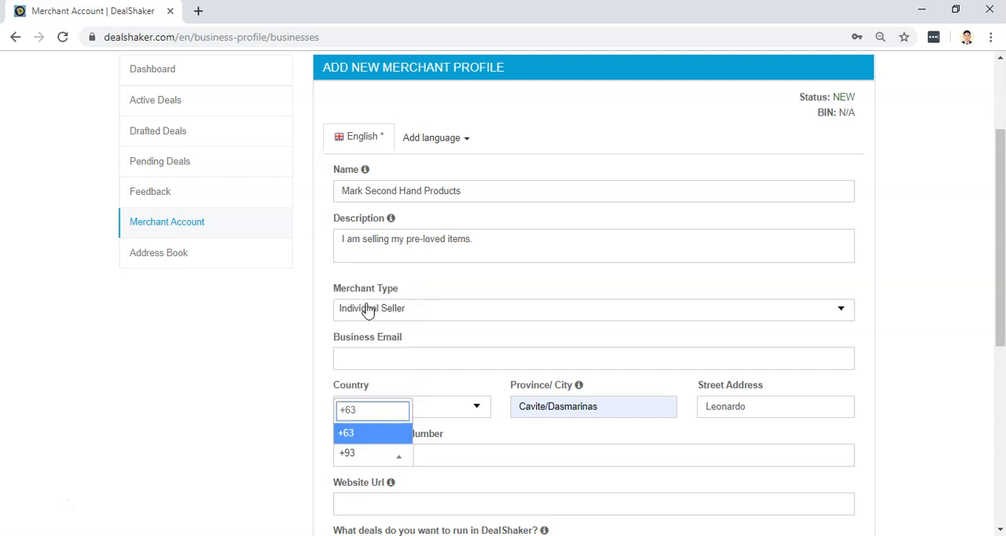
{"action": "left_click", "coordinate": [381, 436]}
{"action": "left_click", "coordinate": [431, 456]}
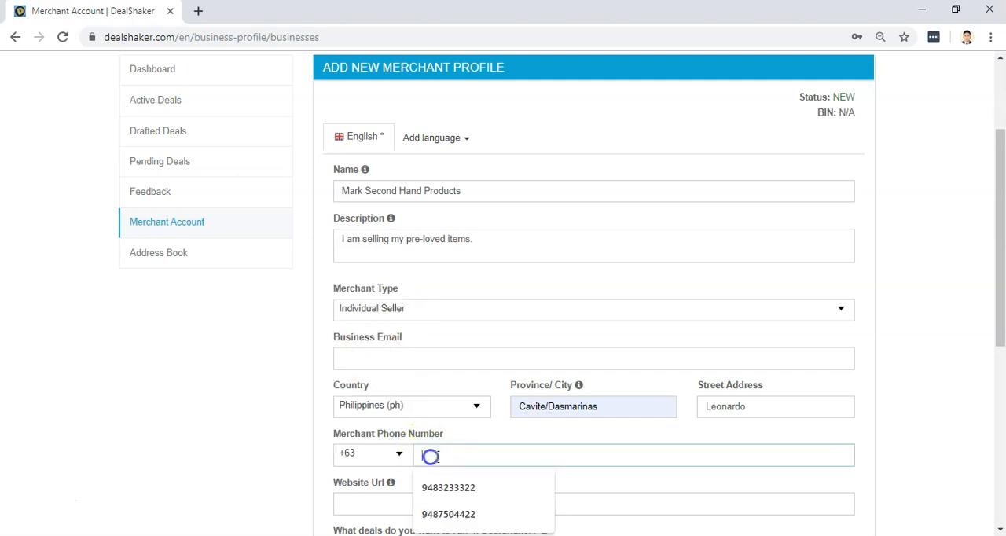
{"action": "left_click", "coordinate": [472, 493]}
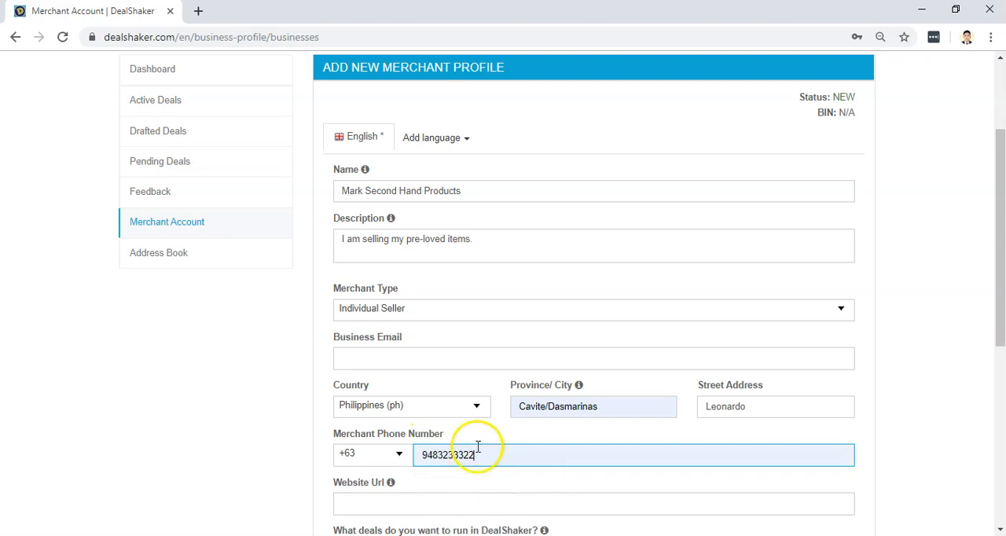
Enter the seller's facebook.com profile address as the website URL.
{"action": "scroll", "coordinate": [477, 446], "scroll_direction": "down", "scroll_amount": 1}
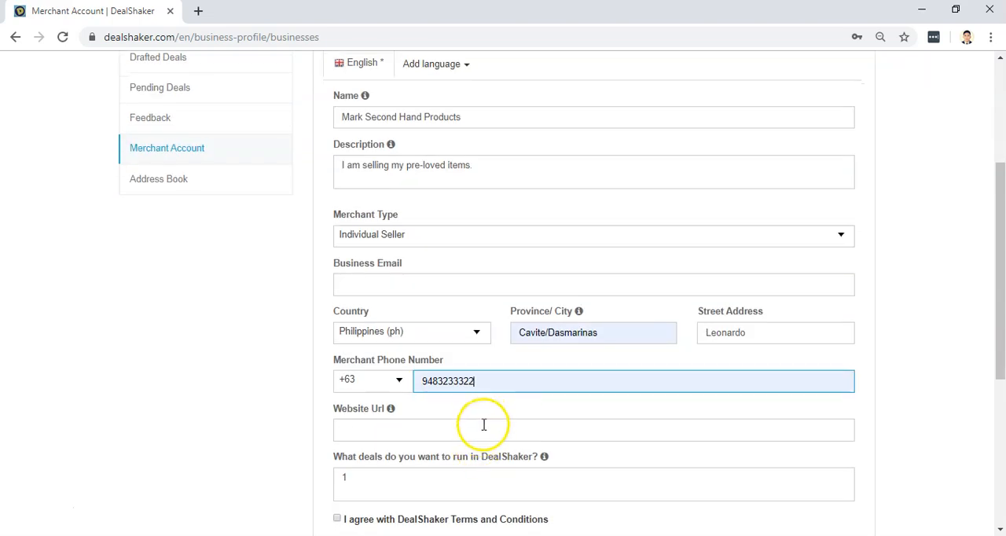
{"action": "scroll", "coordinate": [476, 420], "scroll_direction": "down", "scroll_amount": 1}
{"action": "left_click", "coordinate": [406, 358]}
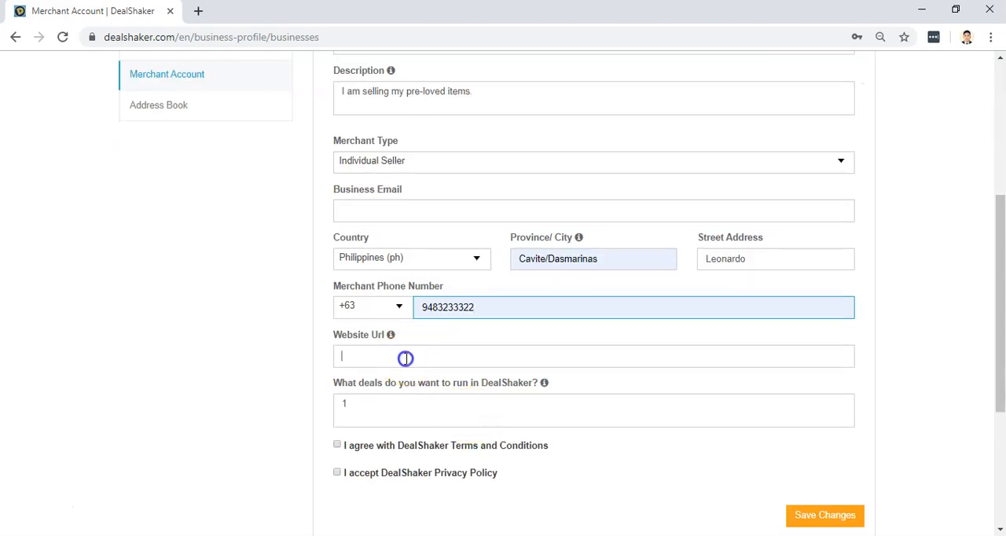
{"action": "left_click", "coordinate": [236, 351]}
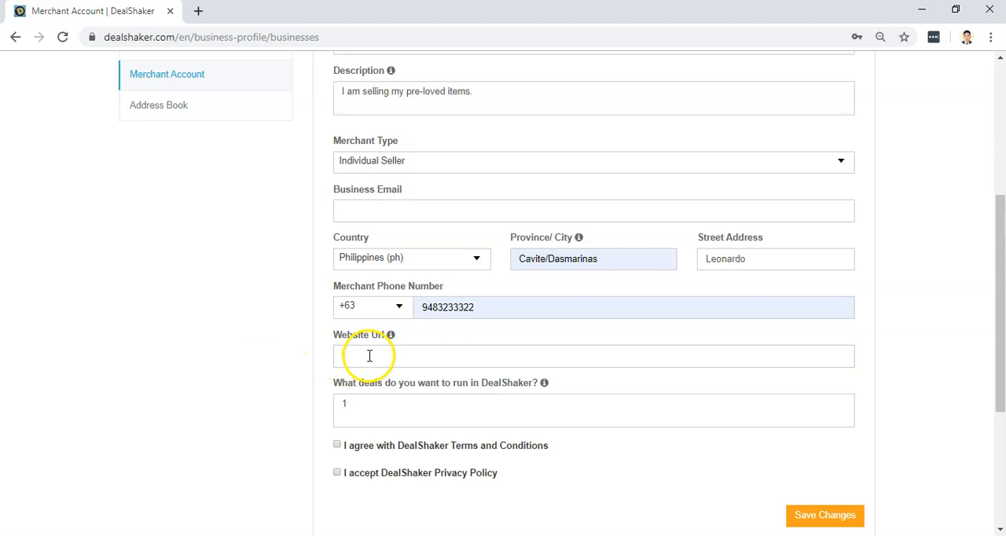
{"action": "left_click", "coordinate": [370, 356]}
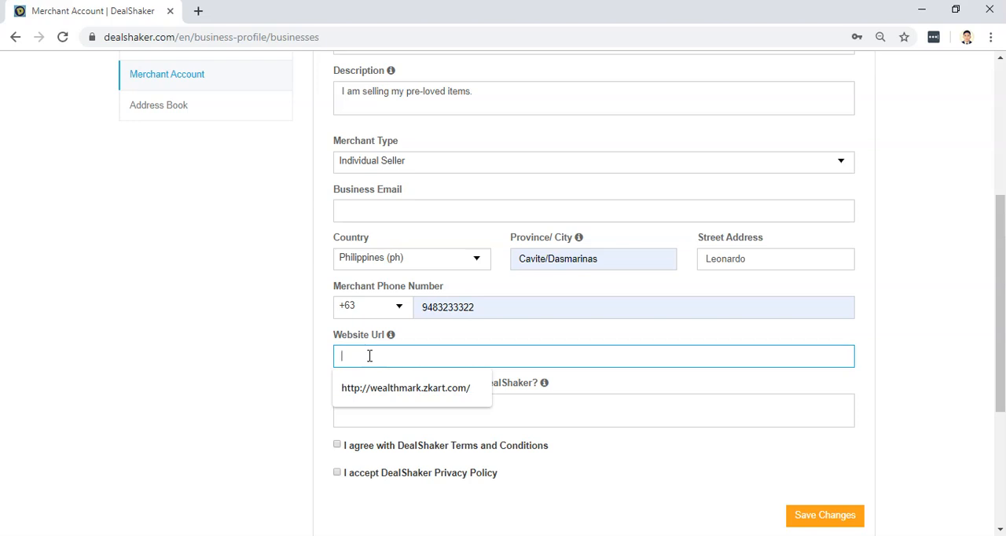
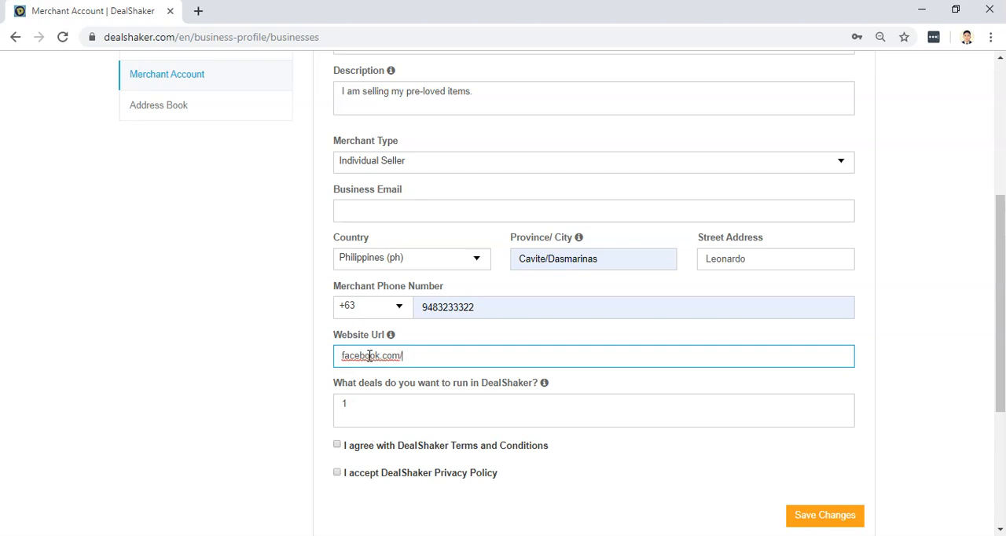
{"action": "left_click", "coordinate": [367, 403]}
{"action": "key", "text": "BackSpace"}
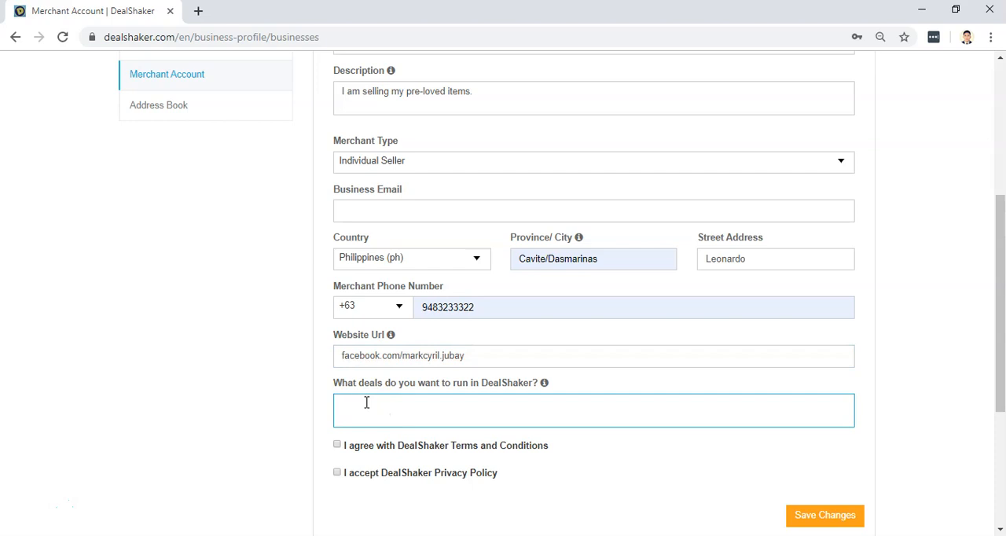
{"action": "left_click", "coordinate": [339, 355]}
{"action": "type", "text": "https://"}
{"action": "key", "text": "Tab"}
Enter "2nd hand items." as the deals to run and accept the DealShaker Terms and Conditions and Privacy Policy.
{"action": "left_click", "coordinate": [401, 423]}
{"action": "left_click", "coordinate": [358, 417]}
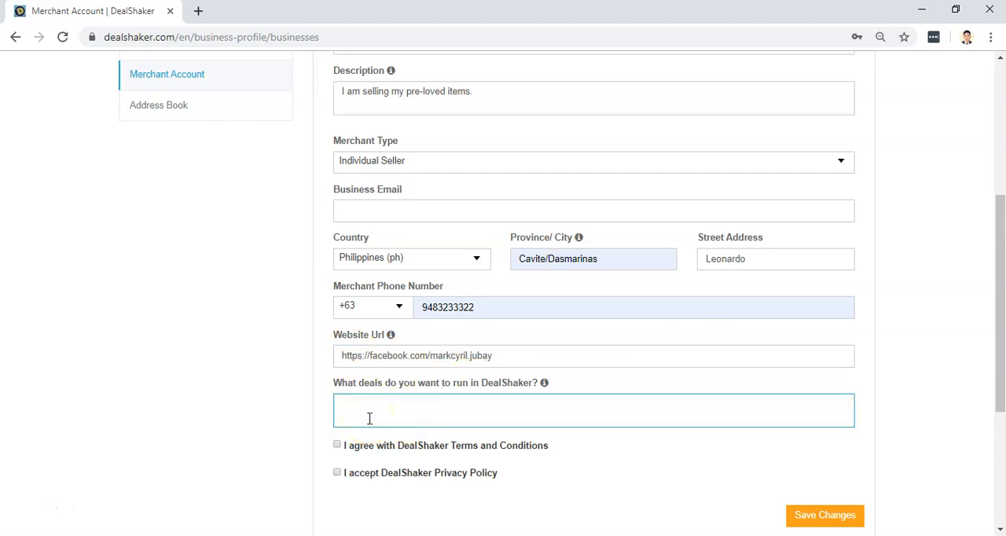
{"action": "type", "text": "2nd hand items."}
{"action": "left_click", "coordinate": [337, 444]}
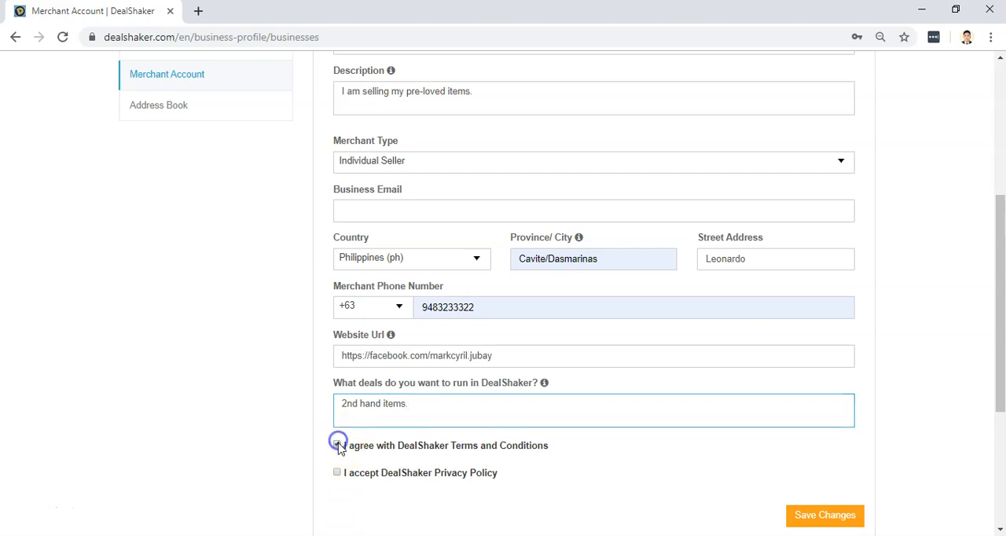
{"action": "left_click", "coordinate": [337, 474]}
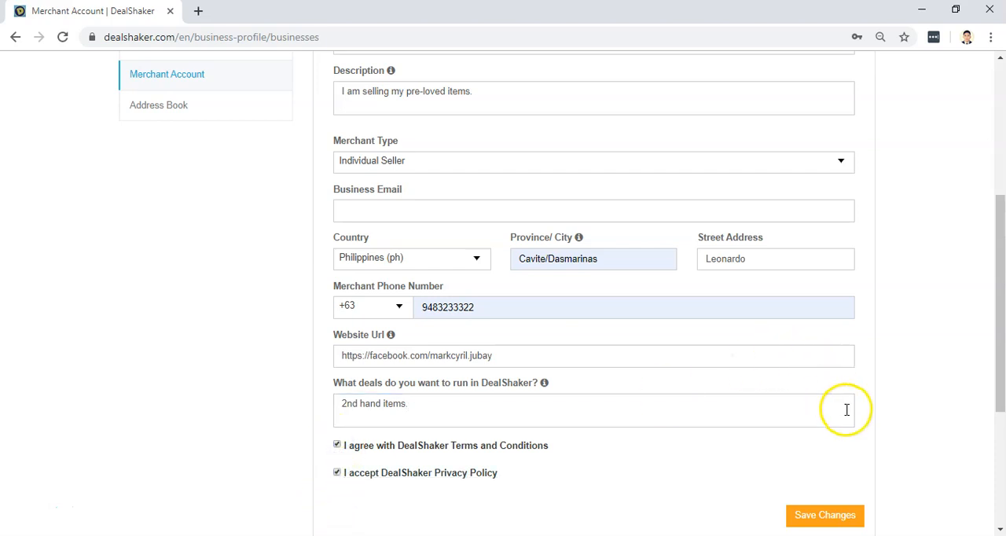
Fill in the merchant's business email with the saved address suggestion.
{"action": "scroll", "coordinate": [846, 409], "scroll_direction": "up", "scroll_amount": 2}
{"action": "scroll", "coordinate": [793, 390], "scroll_direction": "up", "scroll_amount": 2}
{"action": "scroll", "coordinate": [447, 231], "scroll_direction": "down", "scroll_amount": 2}
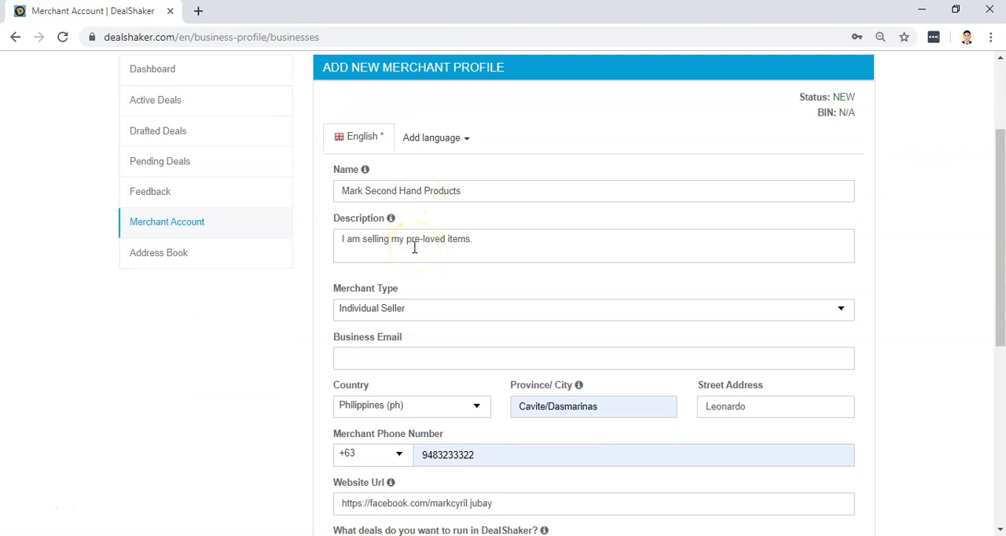
{"action": "scroll", "coordinate": [414, 247], "scroll_direction": "down", "scroll_amount": 1}
{"action": "left_click", "coordinate": [382, 283]}
{"action": "left_click", "coordinate": [378, 316]}
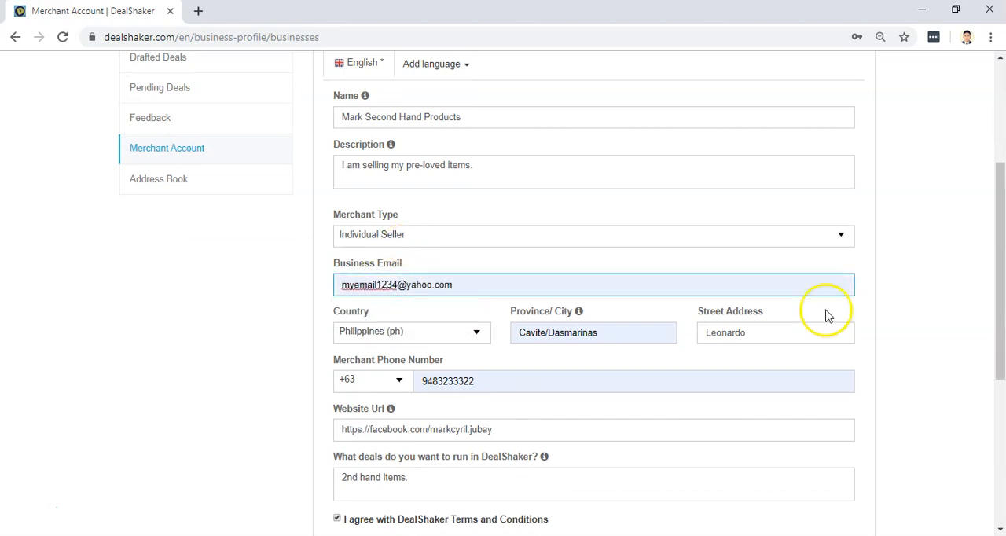
Save the completed new merchant profile.
{"action": "scroll", "coordinate": [822, 314], "scroll_direction": "down", "scroll_amount": 1}
{"action": "scroll", "coordinate": [826, 301], "scroll_direction": "down", "scroll_amount": 1}
{"action": "left_click", "coordinate": [853, 448]}
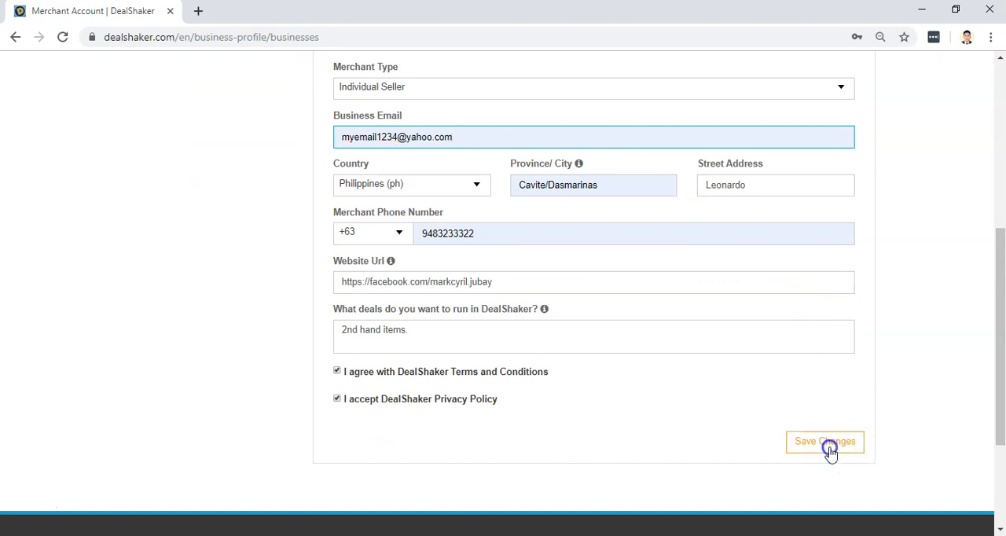
{"action": "left_click", "coordinate": [831, 453]}
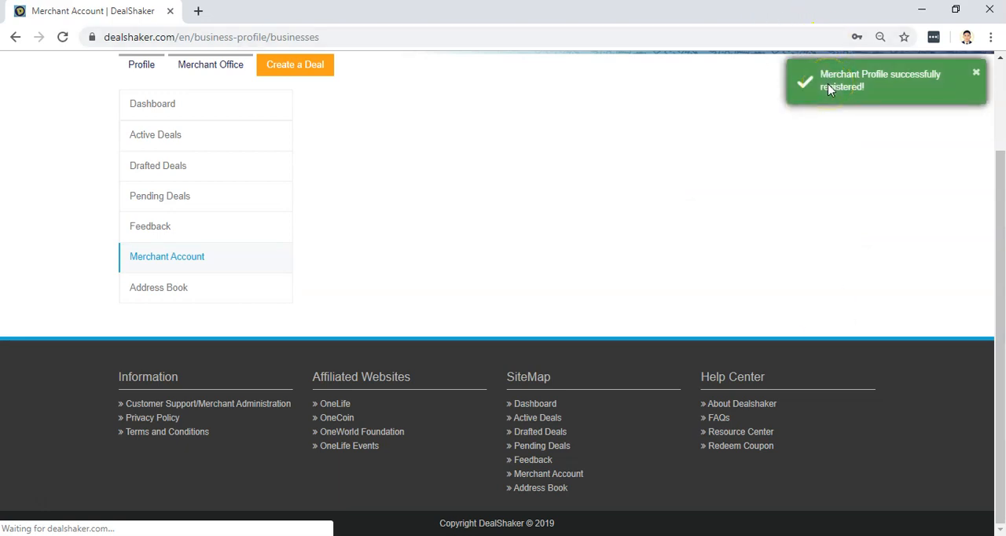
Close the congratulations message without adding a new merchant address.
{"action": "scroll", "coordinate": [826, 155], "scroll_direction": "up", "scroll_amount": 3}
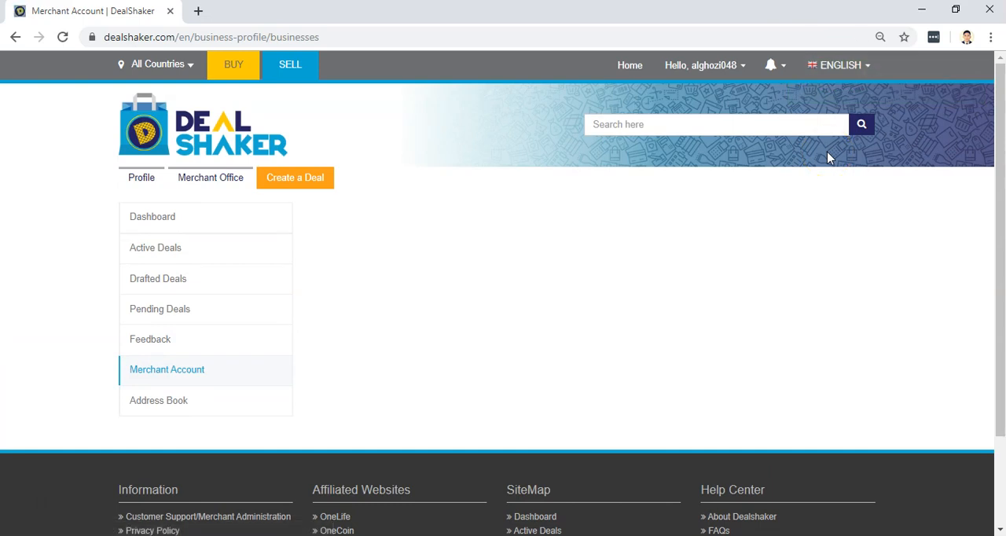
{"action": "left_click", "coordinate": [819, 158]}
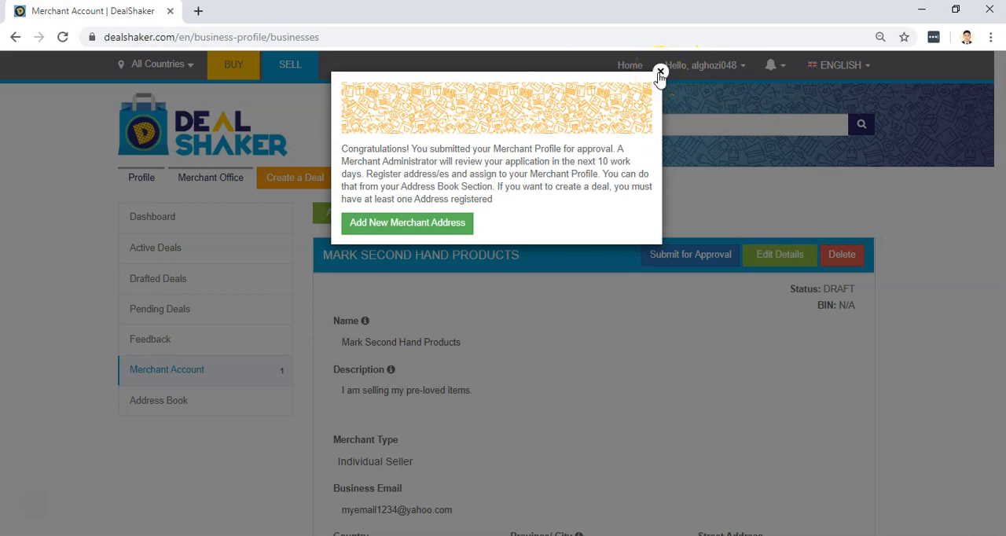
{"action": "left_click", "coordinate": [660, 73]}
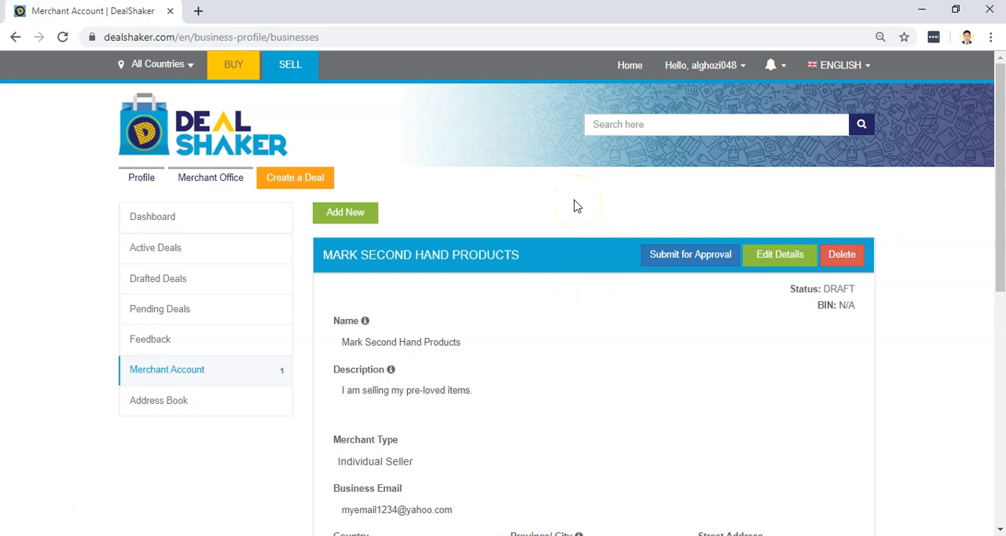
Try to submit the Mark Second Hand Products merchant profile for approval.
{"action": "scroll", "coordinate": [573, 206], "scroll_direction": "down", "scroll_amount": 1}
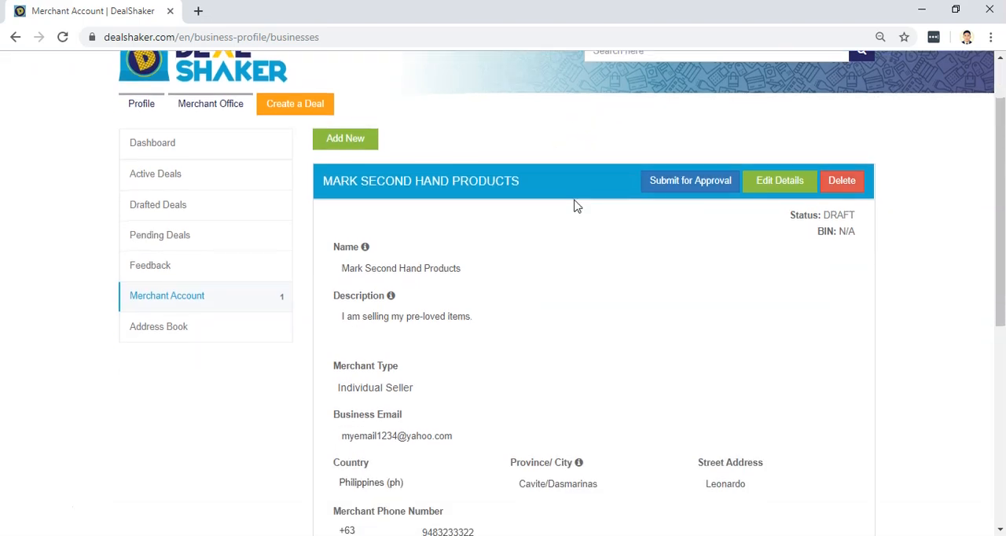
{"action": "scroll", "coordinate": [573, 206], "scroll_direction": "down", "scroll_amount": 1}
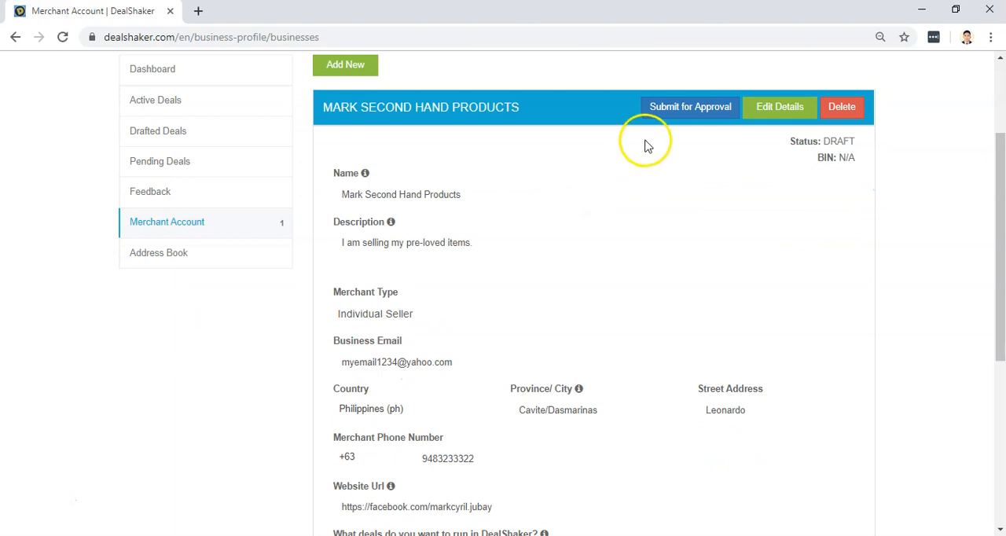
{"action": "scroll", "coordinate": [698, 151], "scroll_direction": "up", "scroll_amount": 1}
{"action": "scroll", "coordinate": [699, 153], "scroll_direction": "up", "scroll_amount": 1}
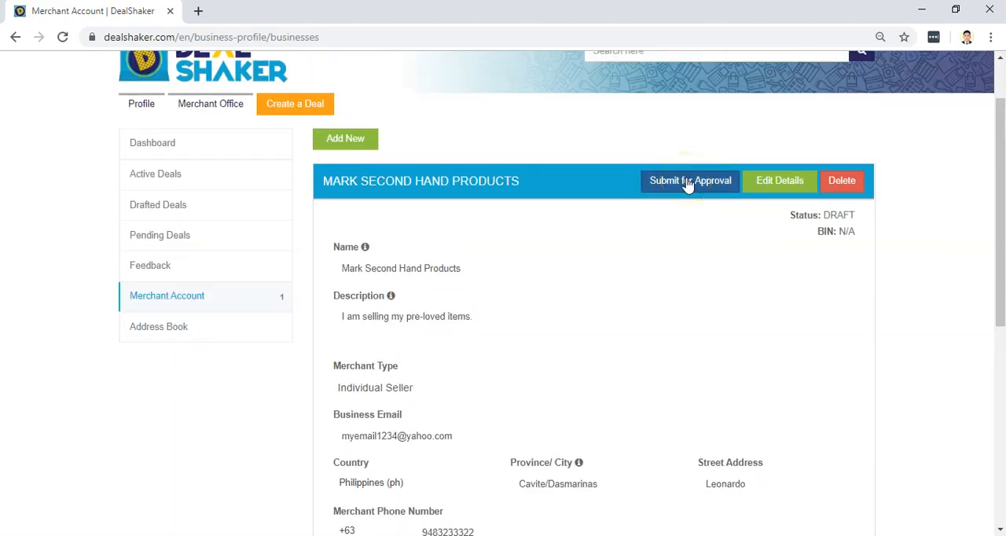
{"action": "scroll", "coordinate": [688, 183], "scroll_direction": "up", "scroll_amount": 1}
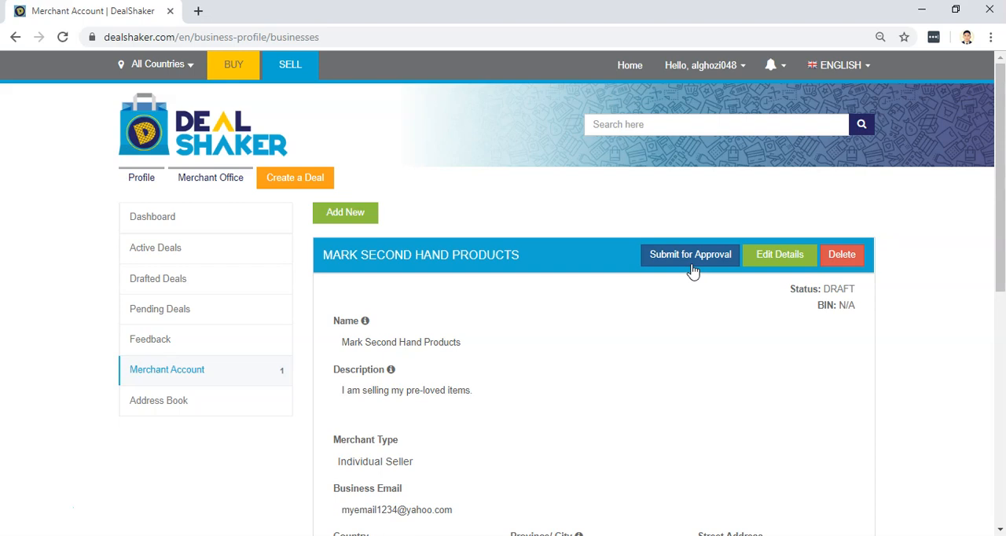
{"action": "left_click", "coordinate": [692, 263]}
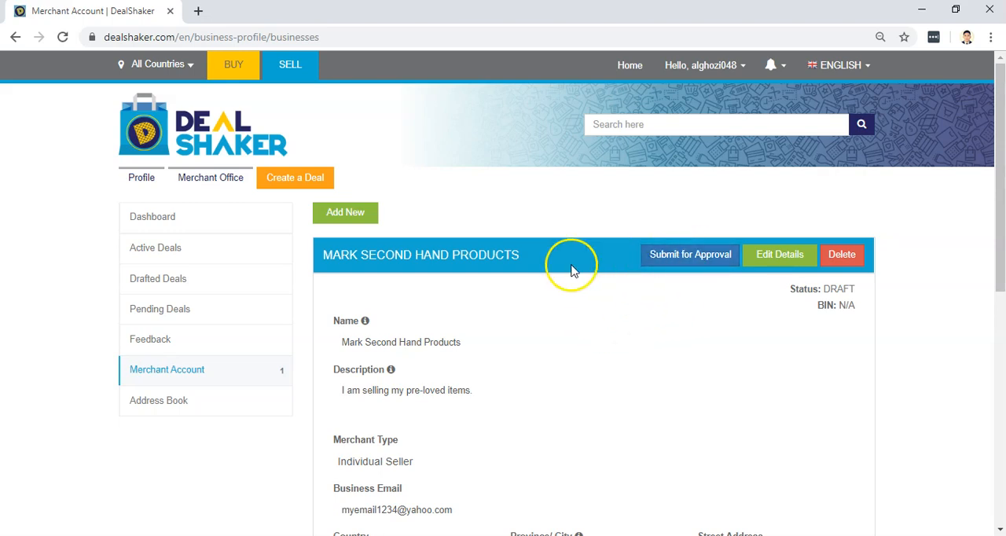
{"action": "scroll", "coordinate": [571, 263], "scroll_direction": "down", "scroll_amount": 2}
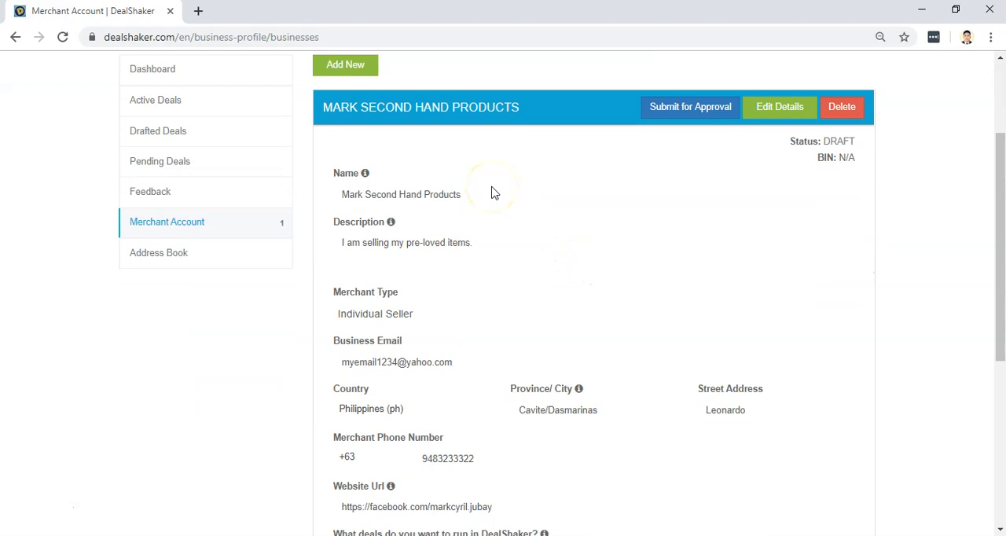
{"action": "scroll", "coordinate": [503, 167], "scroll_direction": "down", "scroll_amount": 1}
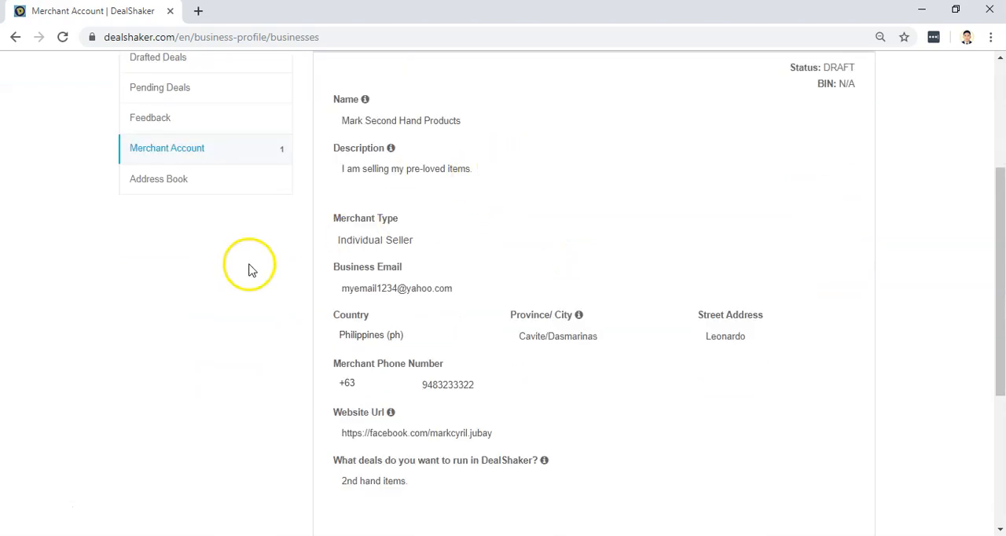
Open the address book of the merchant office to add a merchant address.
{"action": "scroll", "coordinate": [164, 217], "scroll_direction": "up", "scroll_amount": 1}
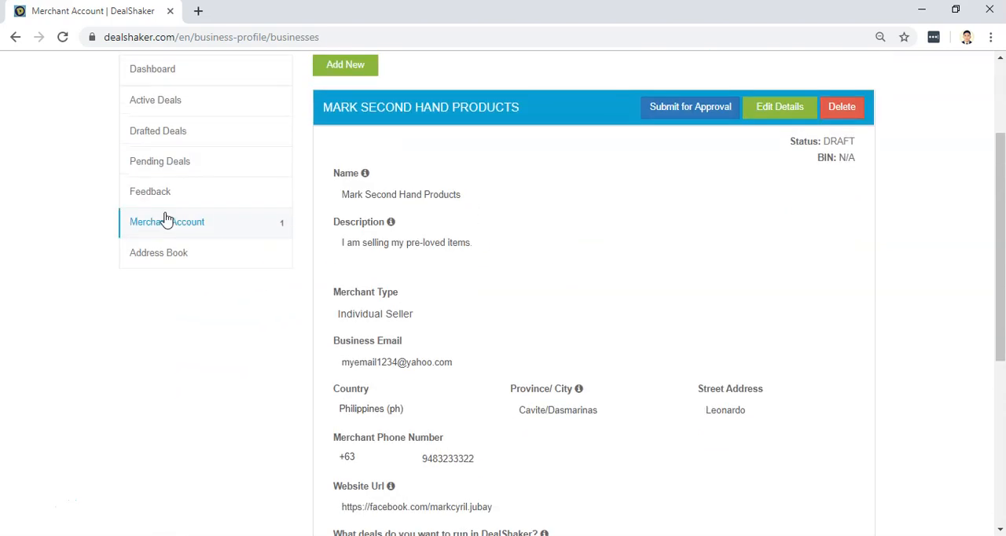
{"action": "scroll", "coordinate": [164, 217], "scroll_direction": "down", "scroll_amount": 3}
{"action": "scroll", "coordinate": [161, 209], "scroll_direction": "up", "scroll_amount": 3}
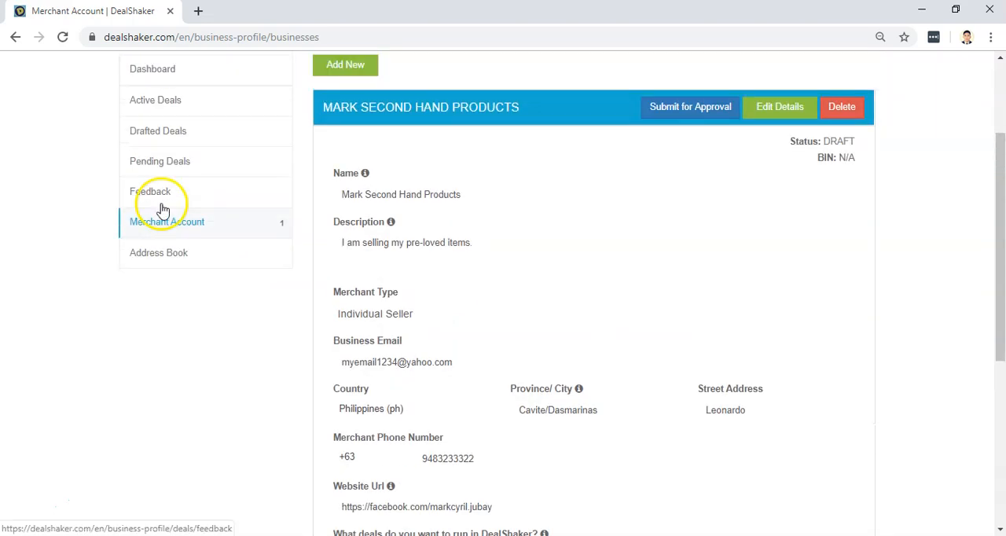
{"action": "left_click", "coordinate": [159, 253]}
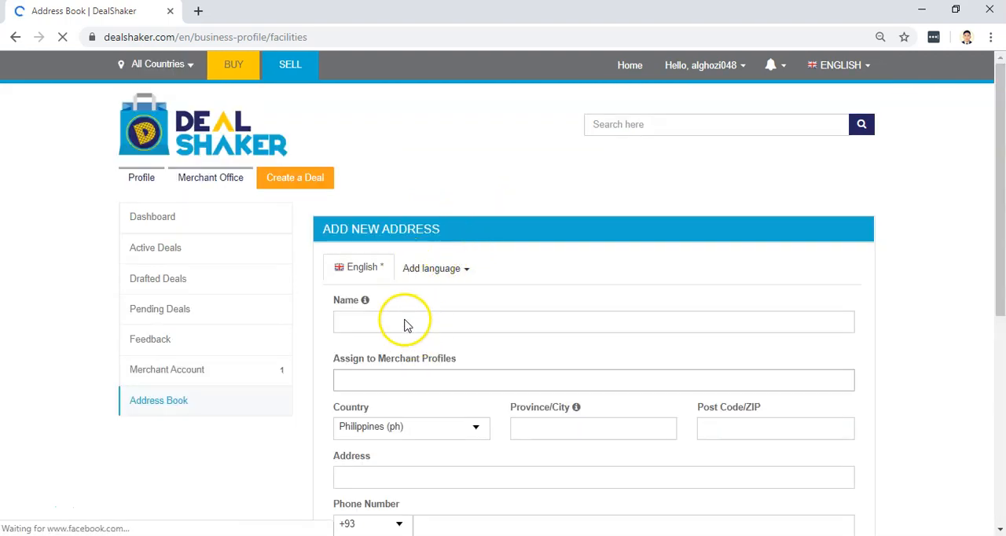
Name the new address Home.
{"action": "left_click", "coordinate": [375, 328]}
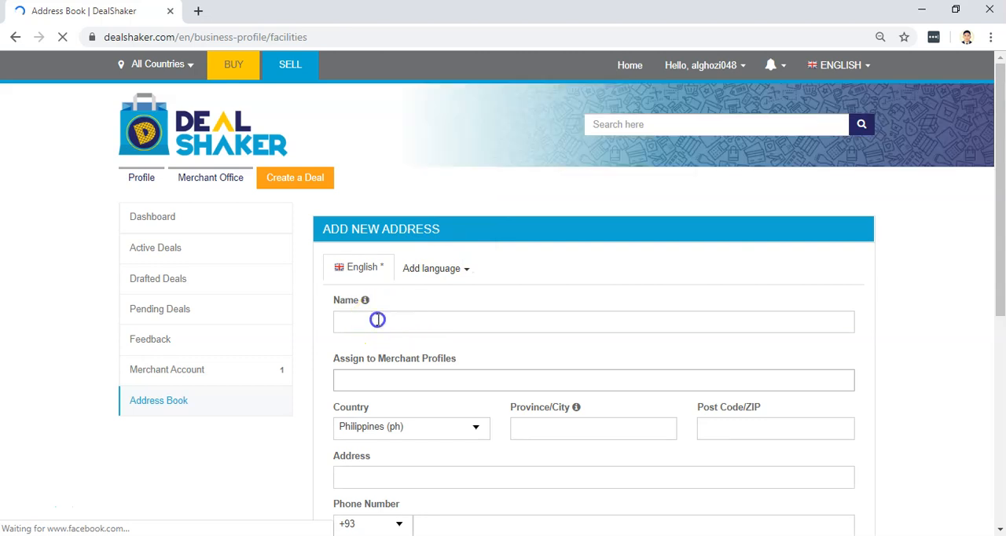
{"action": "scroll", "coordinate": [377, 326], "scroll_direction": "down", "scroll_amount": 1}
{"action": "left_click", "coordinate": [383, 288]}
{"action": "type", "text": "Home"}
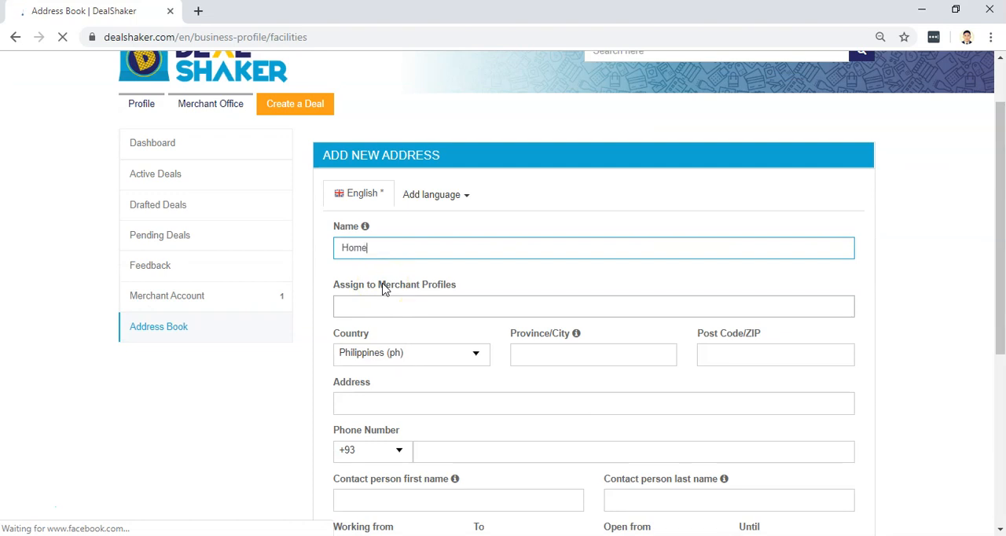
{"action": "key", "text": "Tab"}
Assign the new address to the Mark Second Hand Products merchant profile.
{"action": "left_click", "coordinate": [369, 306]}
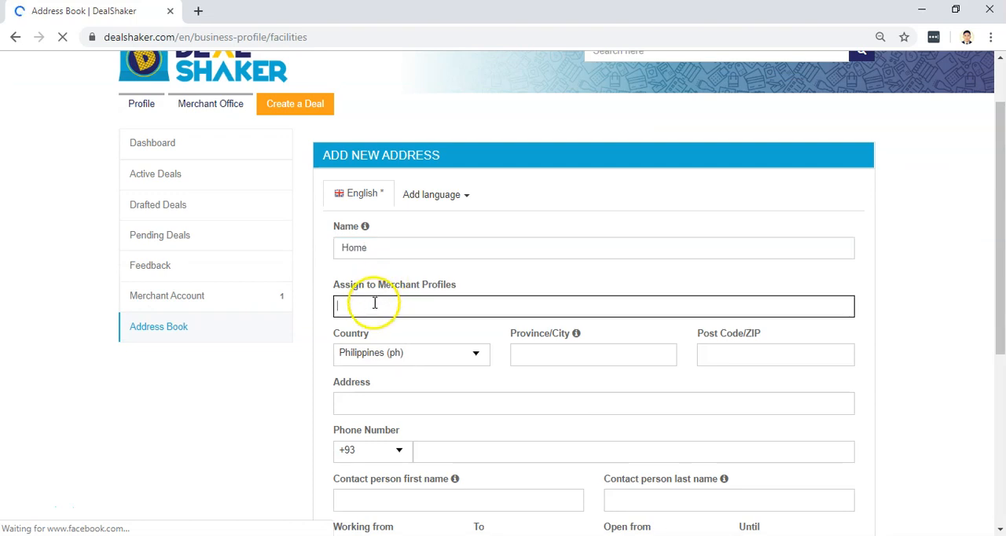
{"action": "left_click", "coordinate": [368, 307]}
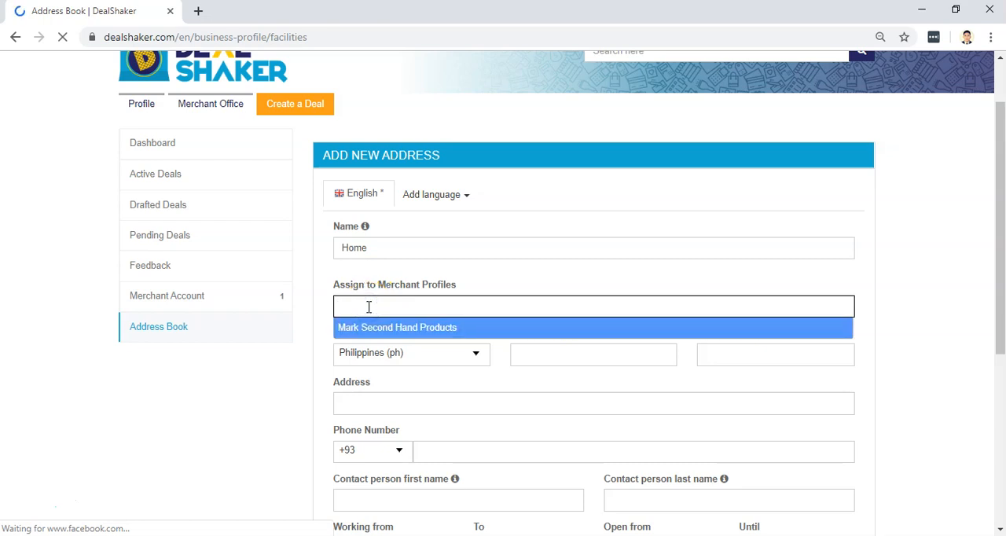
{"action": "left_click", "coordinate": [359, 325]}
{"action": "left_click", "coordinate": [386, 336]}
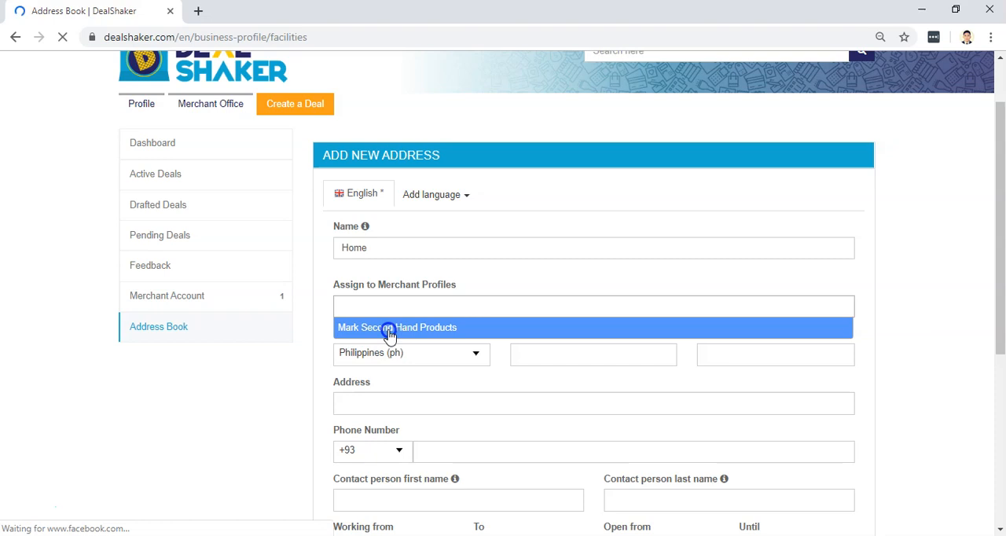
{"action": "left_click", "coordinate": [389, 330]}
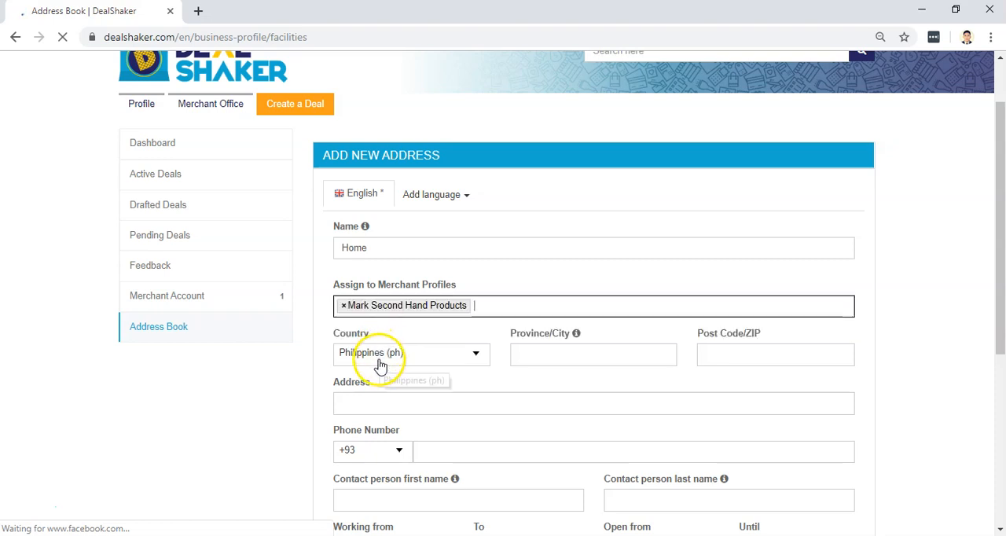
Fill in the new address's province/city and post code.
{"action": "left_click", "coordinate": [557, 358]}
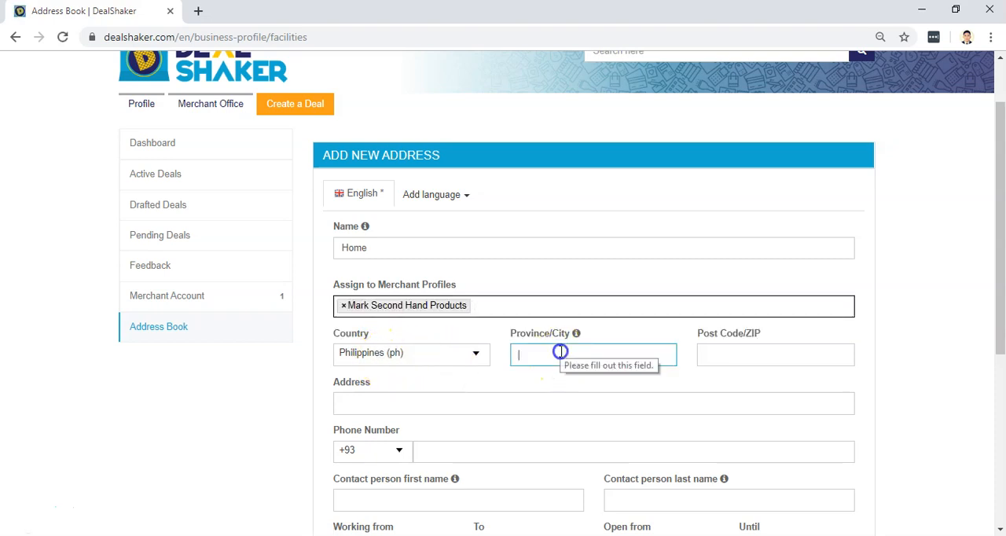
{"action": "type", "text": "Cavite"}
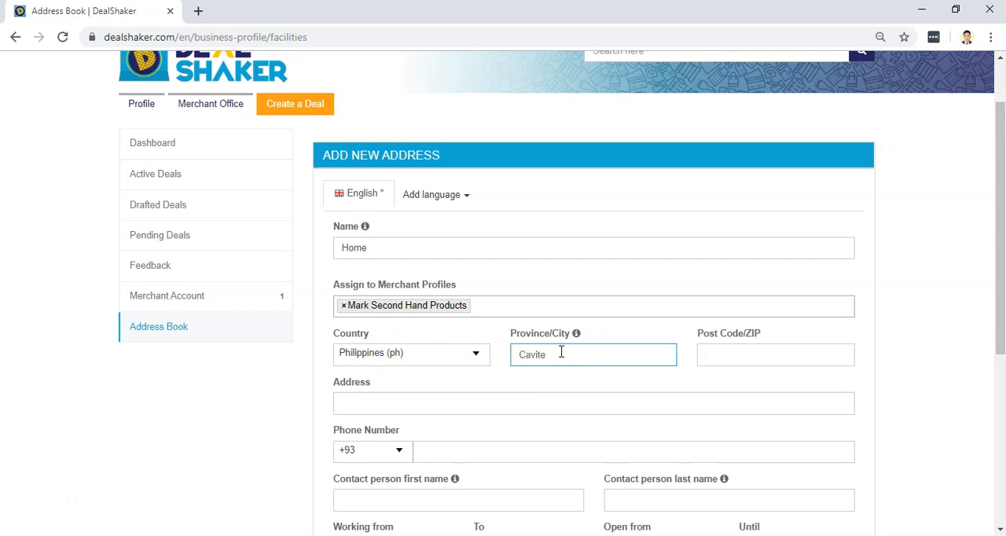
{"action": "type", "text": "/Dasmarinas"}
{"action": "key", "text": "Tab"}
{"action": "type", "text": "4"}
{"action": "key", "text": "BackSpace"}
{"action": "type", "text": "4114"}
{"action": "key", "text": "Tab"}
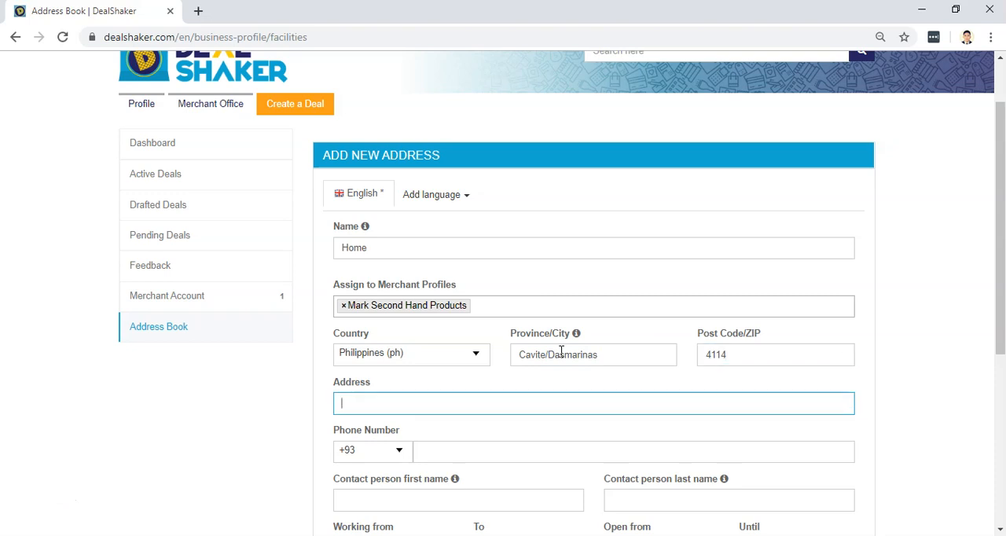
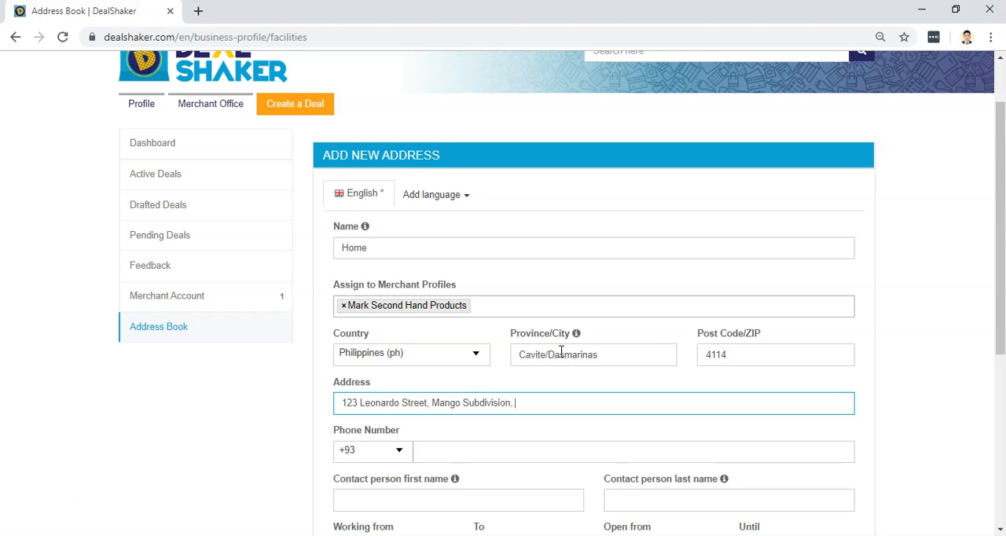
Enter the merchant's full street address, including house number, street, subdivision and district.
{"action": "scroll", "coordinate": [564, 307], "scroll_direction": "down", "scroll_amount": 2}
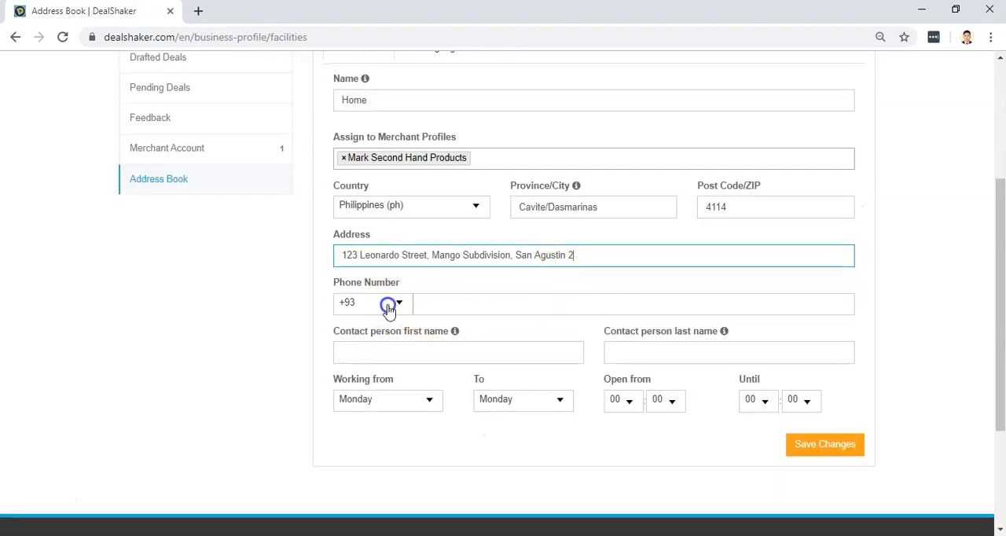
{"action": "left_click", "coordinate": [389, 306]}
{"action": "type", "text": "+6"}
{"action": "key", "text": "Escape"}
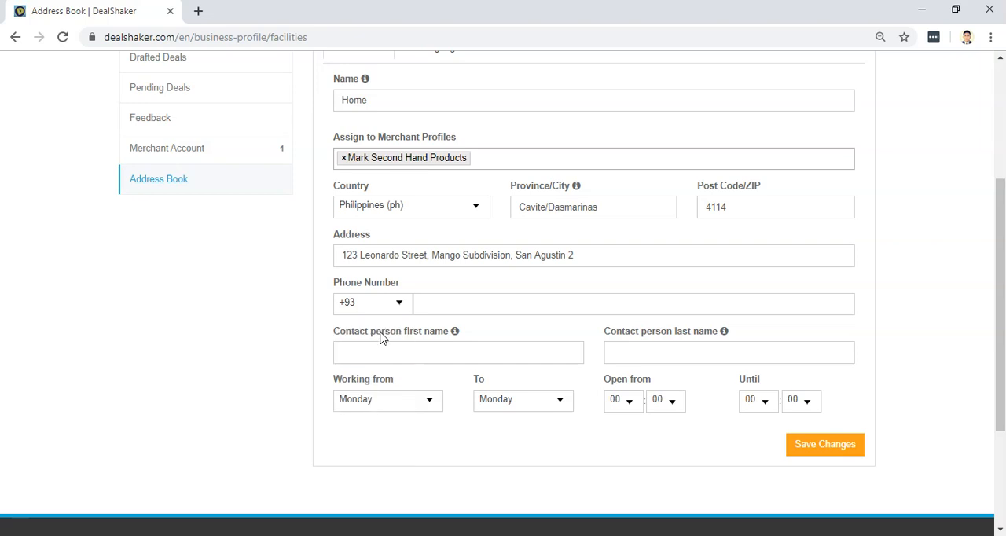
Set the phone country code to +63 and enter the merchant's phone number.
{"action": "left_click", "coordinate": [372, 303]}
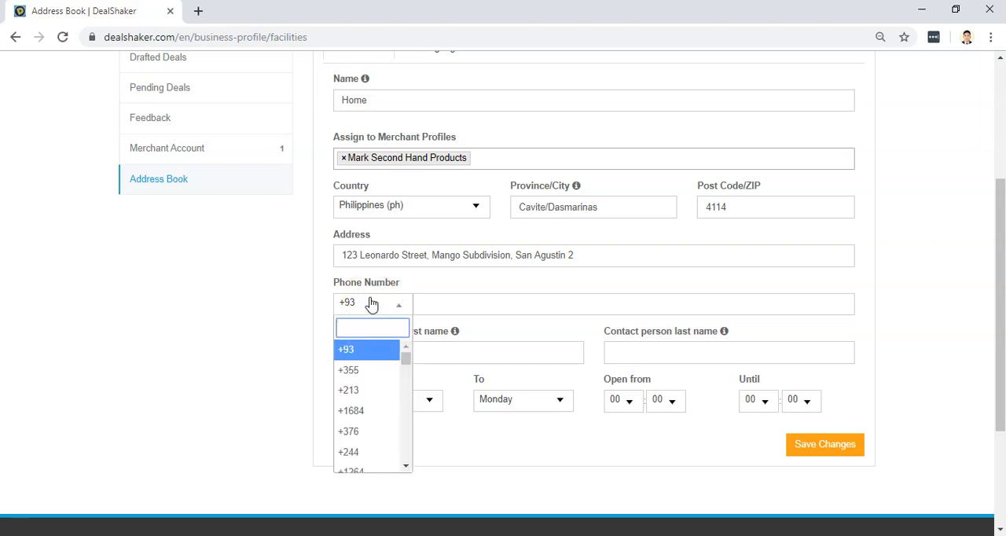
{"action": "type", "text": "+63"}
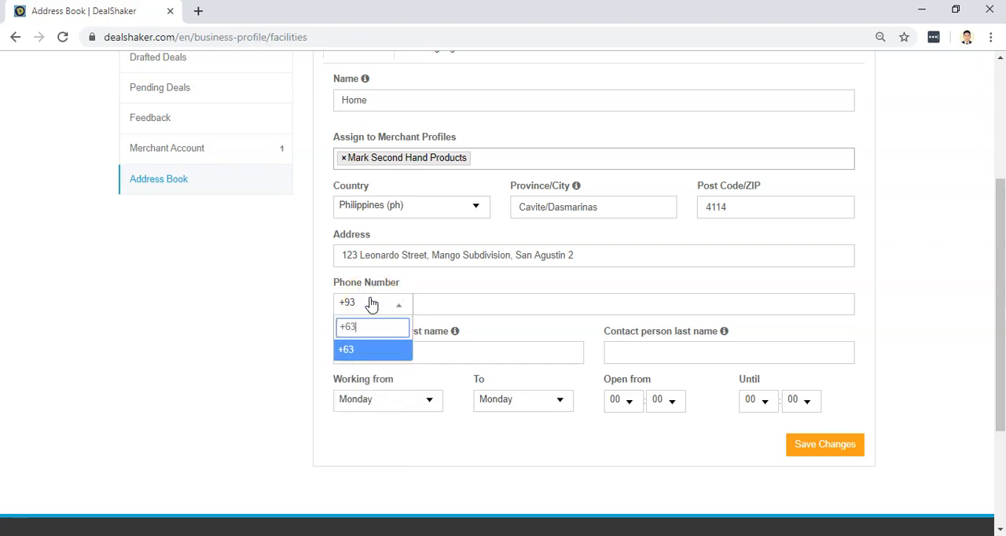
{"action": "left_click", "coordinate": [368, 352]}
{"action": "left_click", "coordinate": [469, 308]}
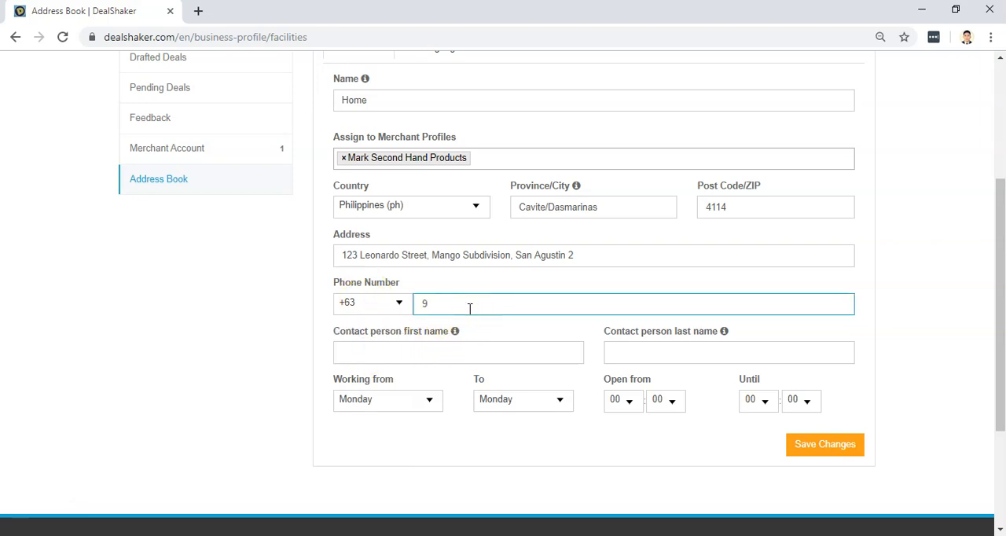
Enter the contact person's first name and last name in their separate fields.
{"action": "left_click", "coordinate": [456, 350]}
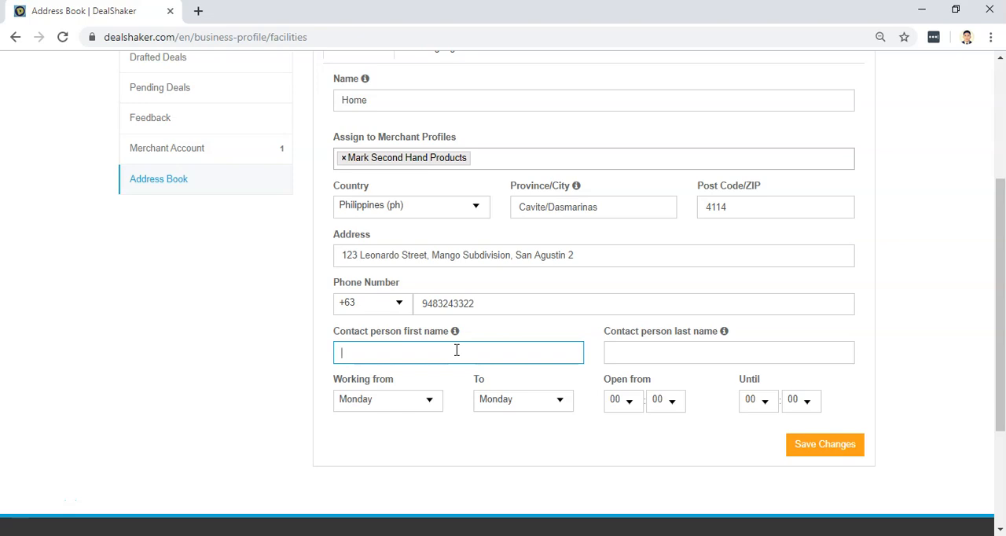
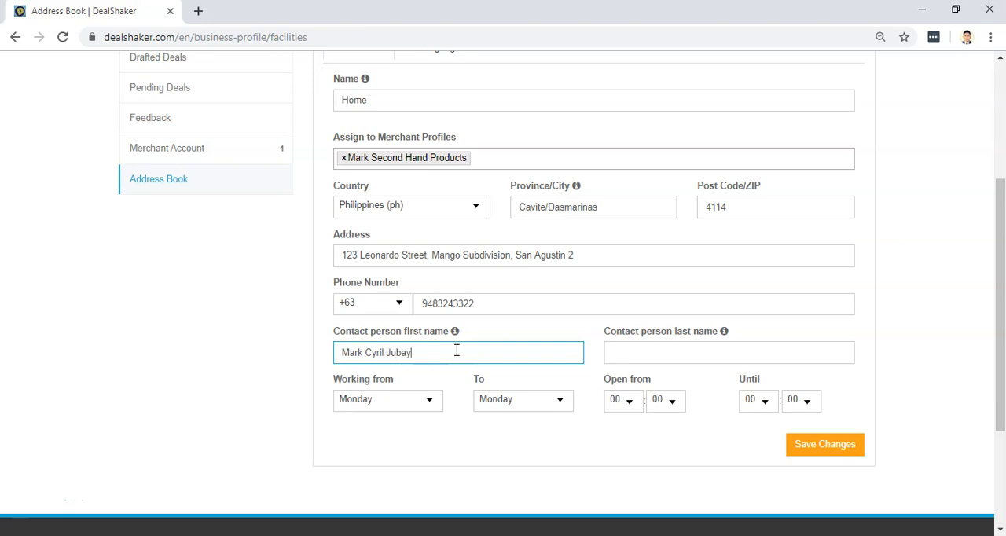
{"action": "key", "text": "Tab"}
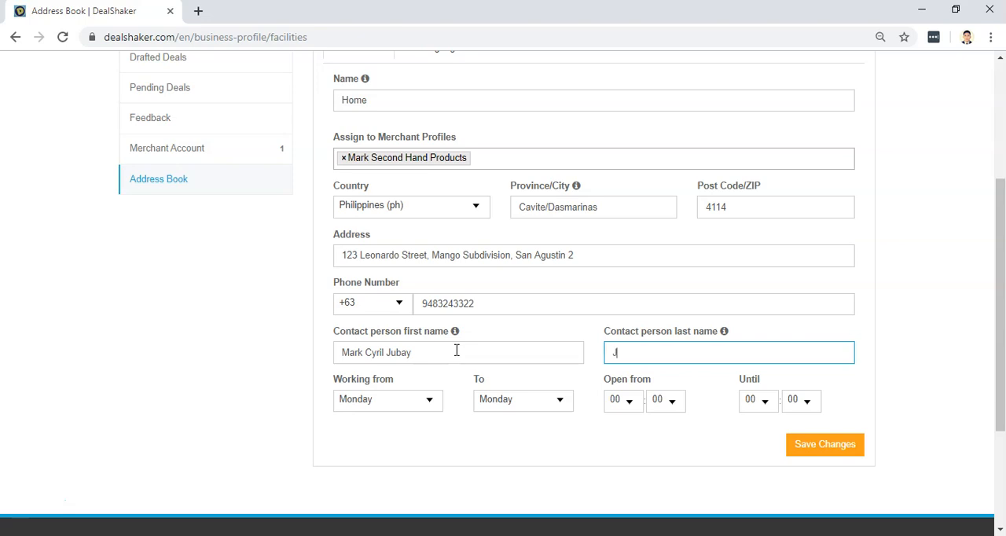
{"action": "left_click", "coordinate": [456, 351]}
{"action": "key", "text": "BackSpace"}
{"action": "key", "text": "BackSpace"}
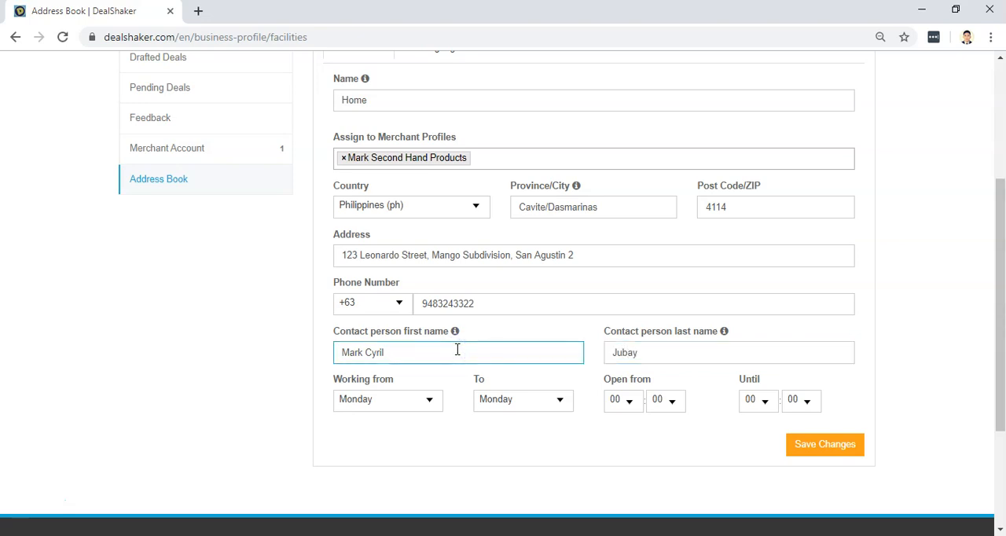
{"action": "left_click", "coordinate": [656, 336]}
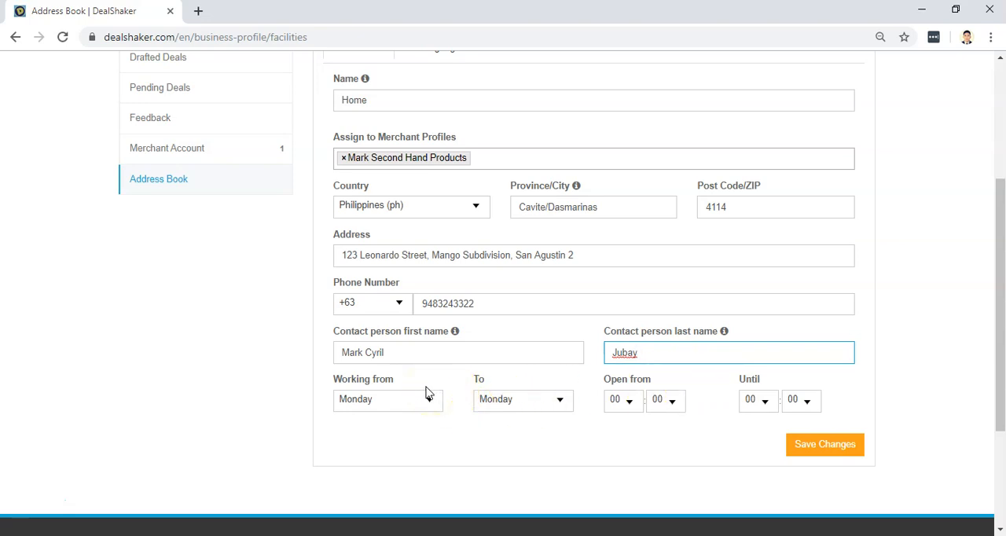
Set the opening time of the new address to 04:04.
{"action": "left_click", "coordinate": [633, 405]}
{"action": "left_click", "coordinate": [619, 330]}
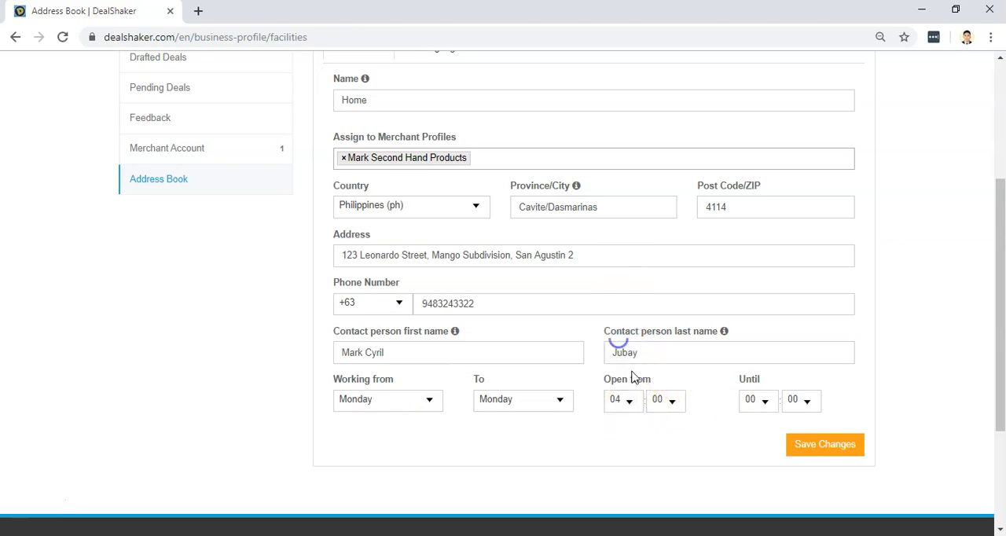
{"action": "left_click", "coordinate": [668, 406]}
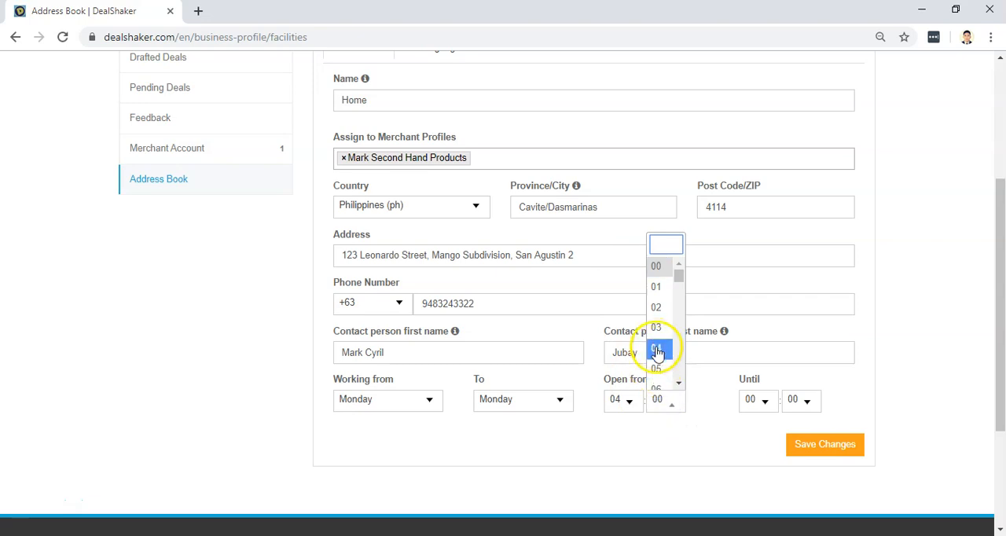
{"action": "left_click", "coordinate": [657, 350]}
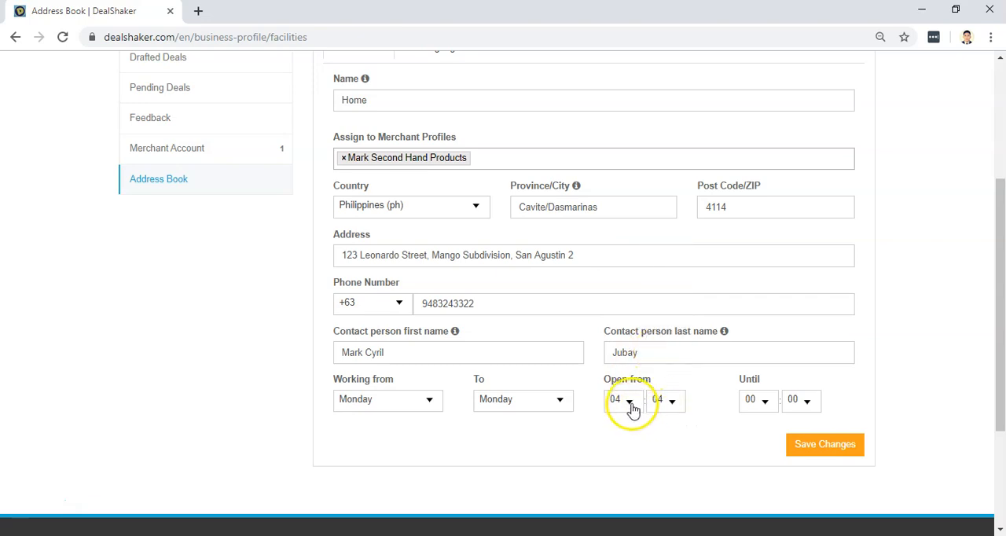
Set the opening time of the new address to 09:15.
{"action": "left_click", "coordinate": [632, 407]}
{"action": "scroll", "coordinate": [630, 338], "scroll_direction": "down", "scroll_amount": 3}
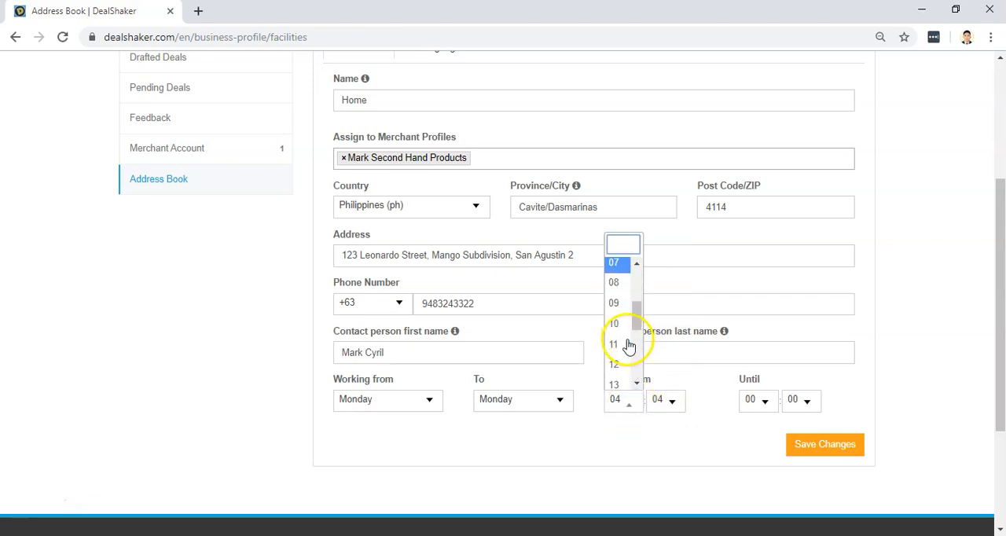
{"action": "left_click", "coordinate": [617, 303]}
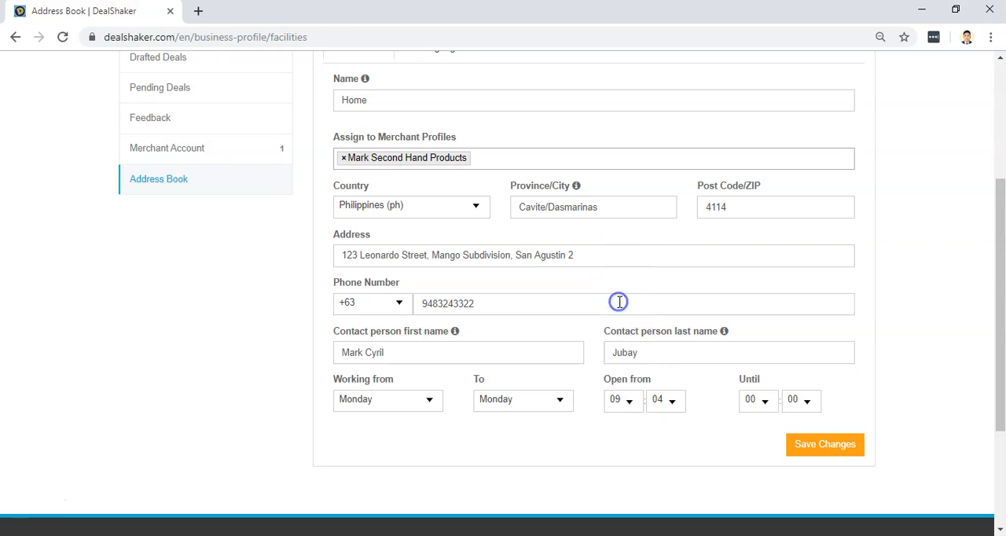
{"action": "left_click", "coordinate": [666, 401]}
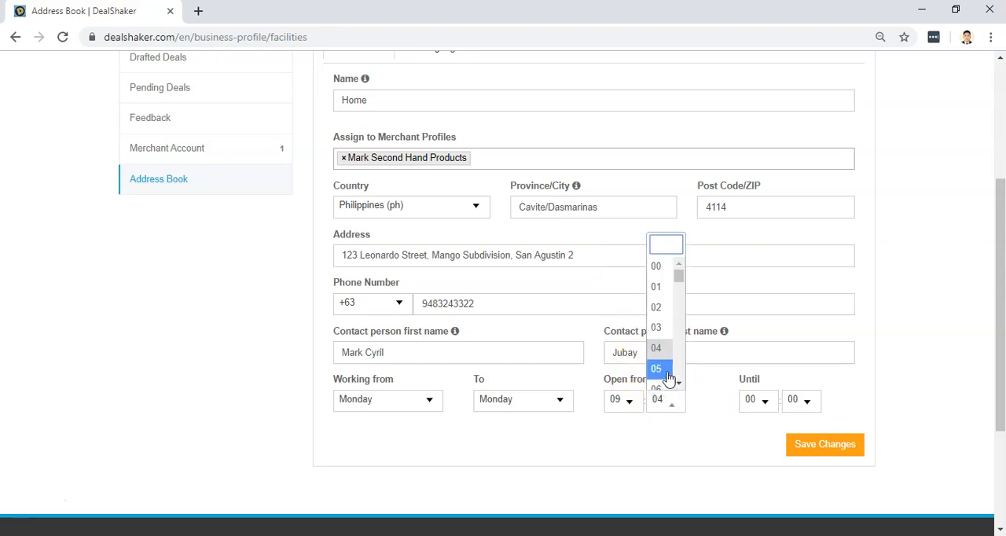
{"action": "scroll", "coordinate": [668, 379], "scroll_direction": "down", "scroll_amount": 2}
{"action": "scroll", "coordinate": [668, 379], "scroll_direction": "down", "scroll_amount": 3}
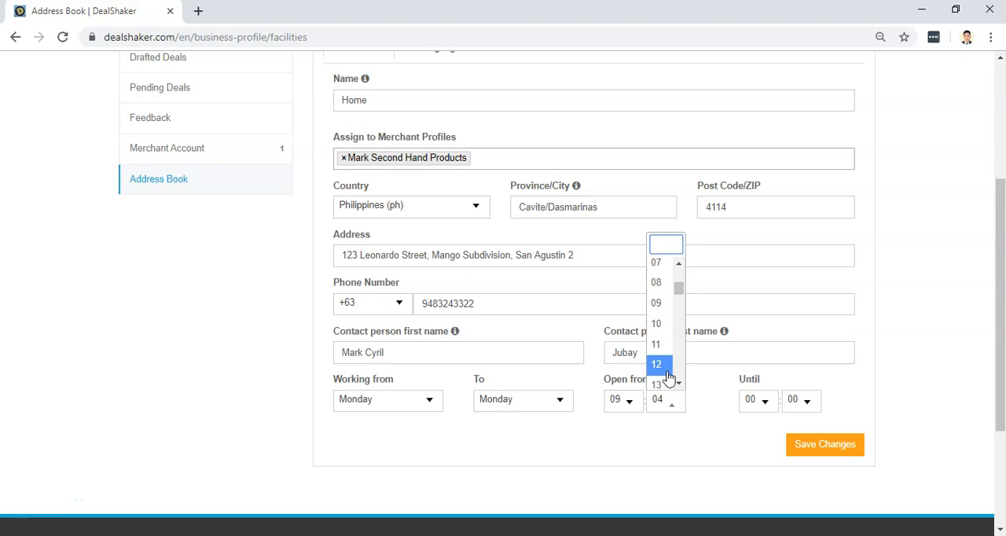
{"action": "left_click", "coordinate": [665, 353]}
Set the closing time of the new address to 17:00 and save the address.
{"action": "left_click", "coordinate": [761, 403]}
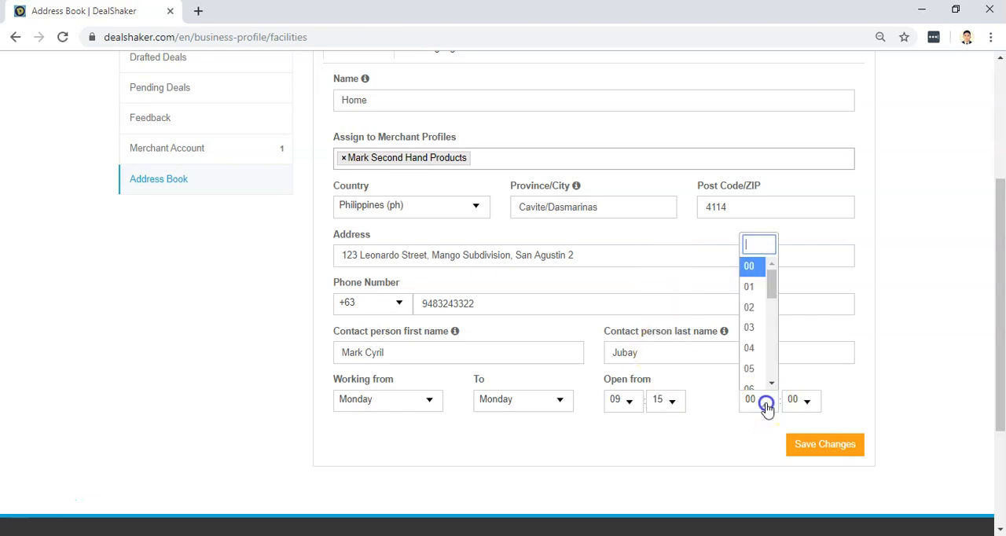
{"action": "scroll", "coordinate": [751, 377], "scroll_direction": "up", "scroll_amount": 3}
{"action": "scroll", "coordinate": [841, 385], "scroll_direction": "down", "scroll_amount": 3}
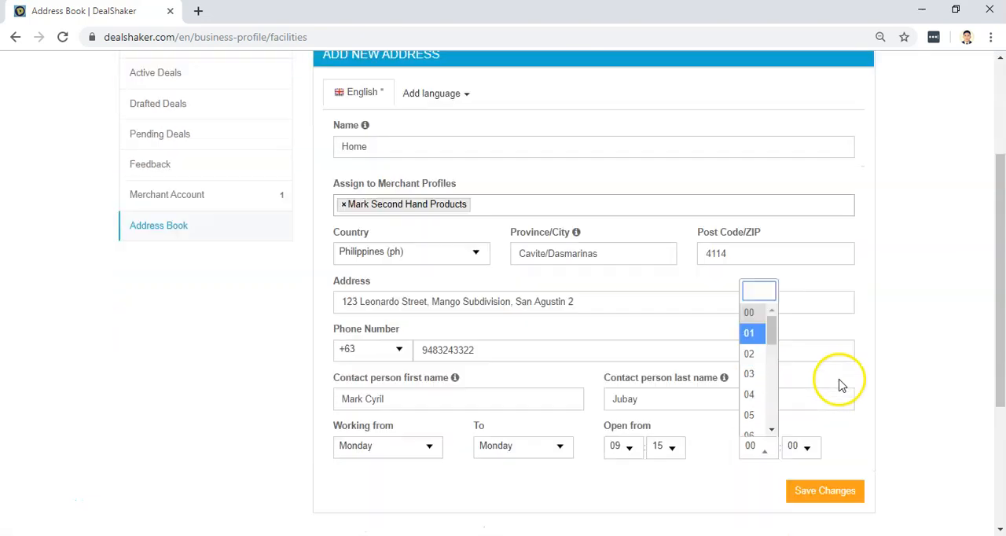
{"action": "scroll", "coordinate": [774, 316], "scroll_direction": "down", "scroll_amount": 5}
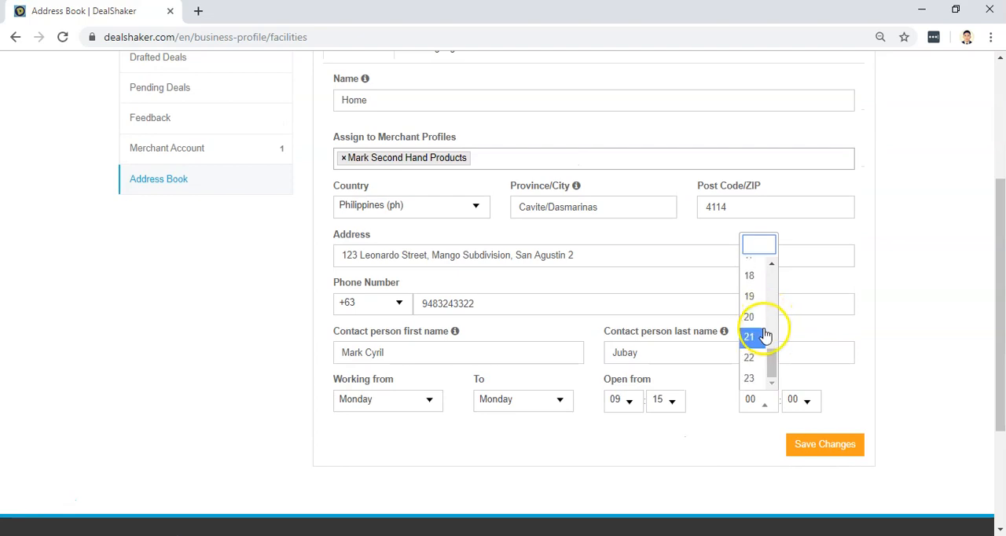
{"action": "scroll", "coordinate": [760, 338], "scroll_direction": "up", "scroll_amount": 1}
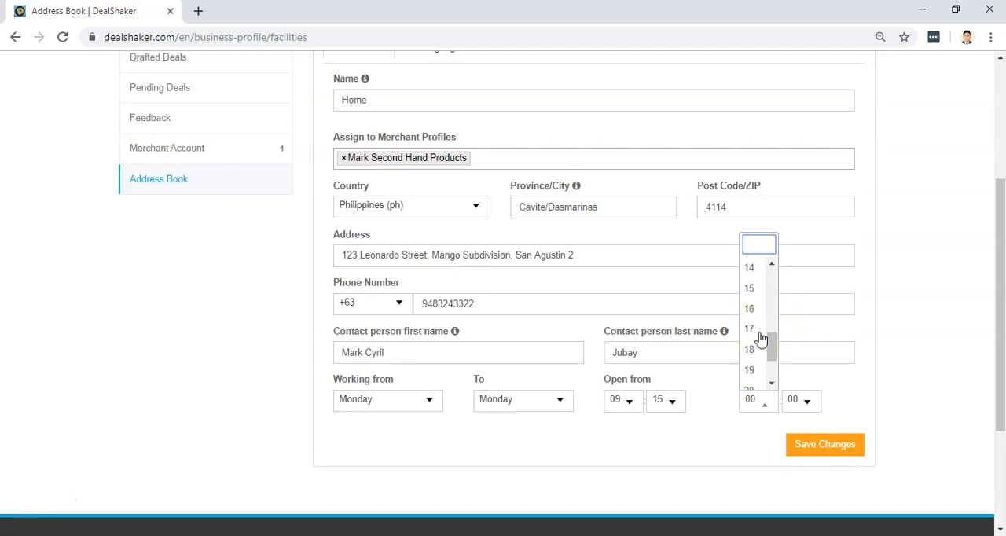
{"action": "left_click", "coordinate": [759, 333]}
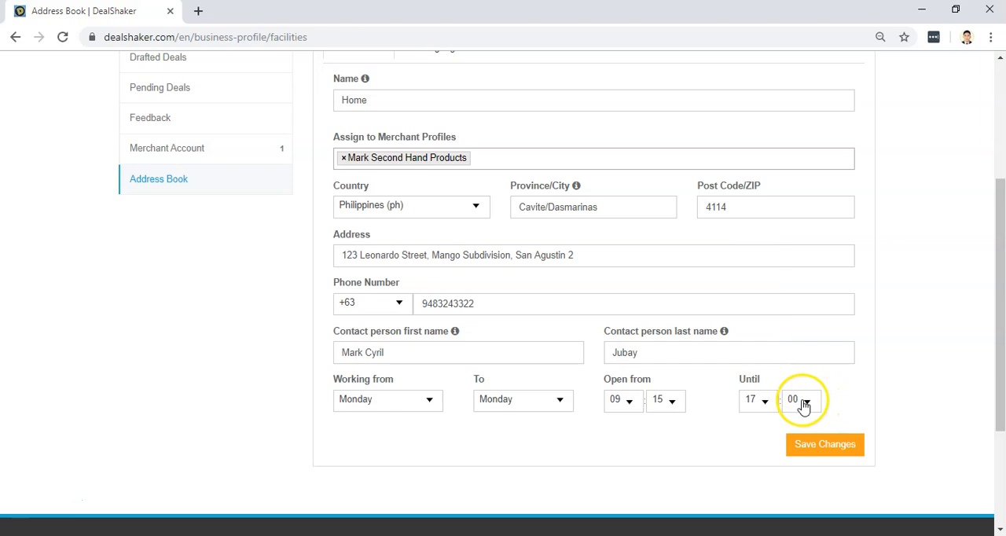
{"action": "left_click", "coordinate": [847, 452]}
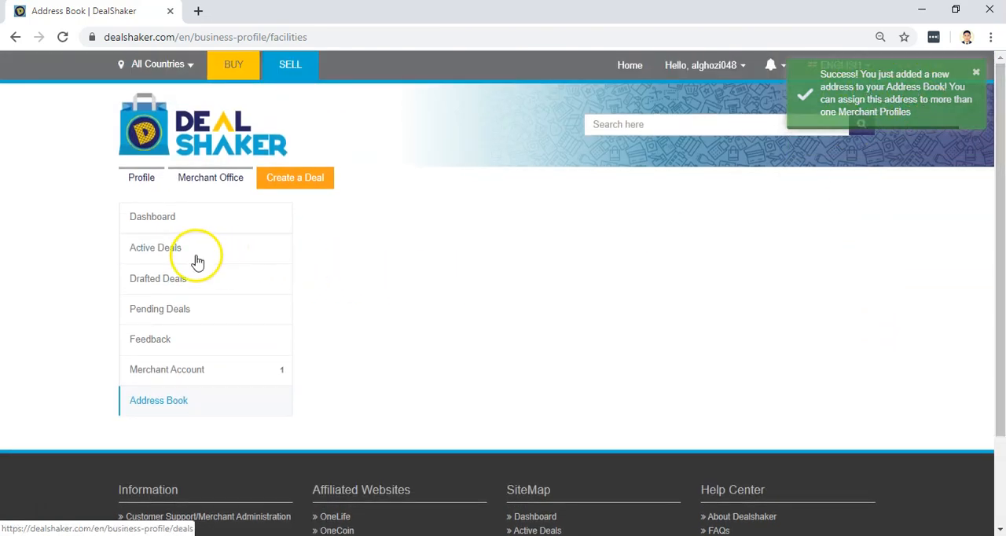
Review the merchant profile's approval option in the merchant account, check the active deals and dismiss the notice.
{"action": "left_click", "coordinate": [167, 256]}
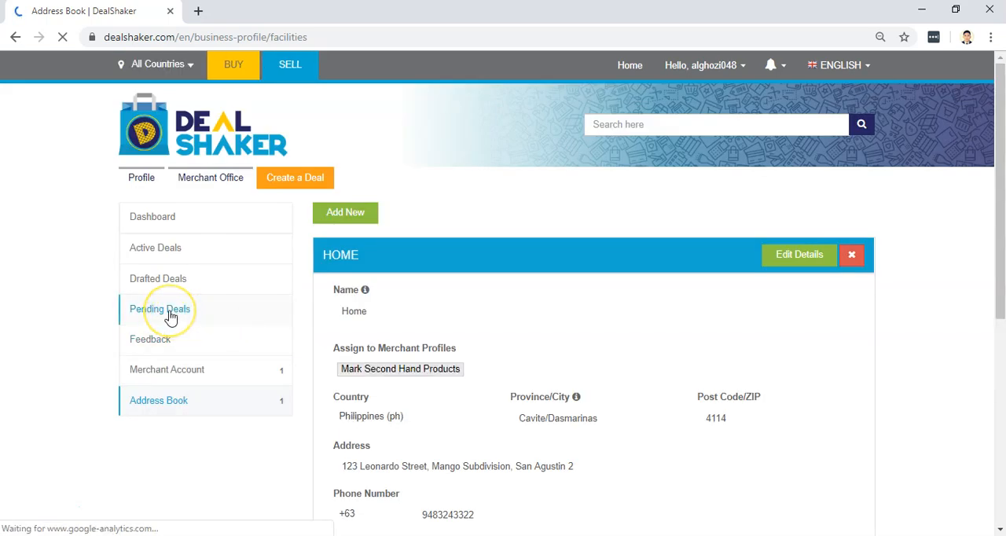
{"action": "left_click", "coordinate": [184, 382]}
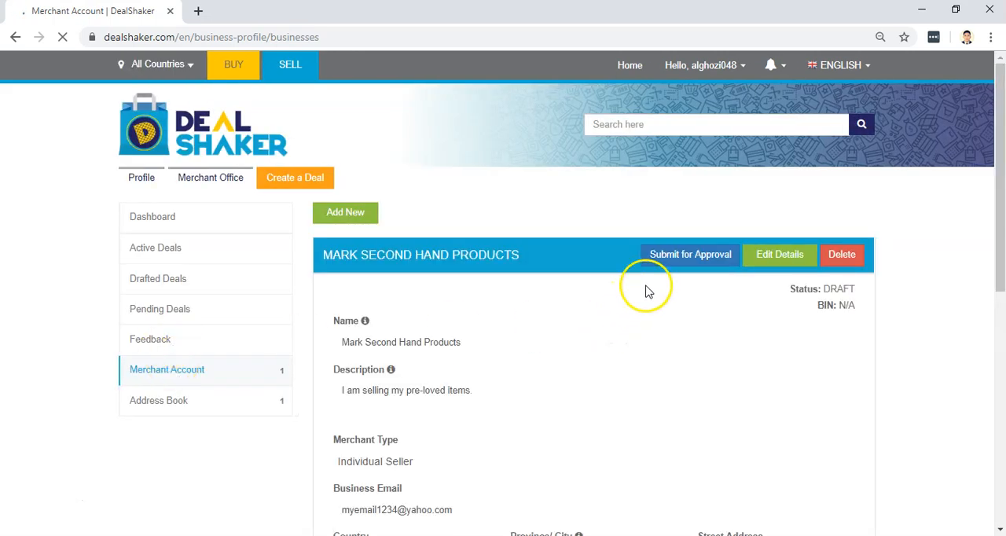
{"action": "left_click", "coordinate": [672, 267]}
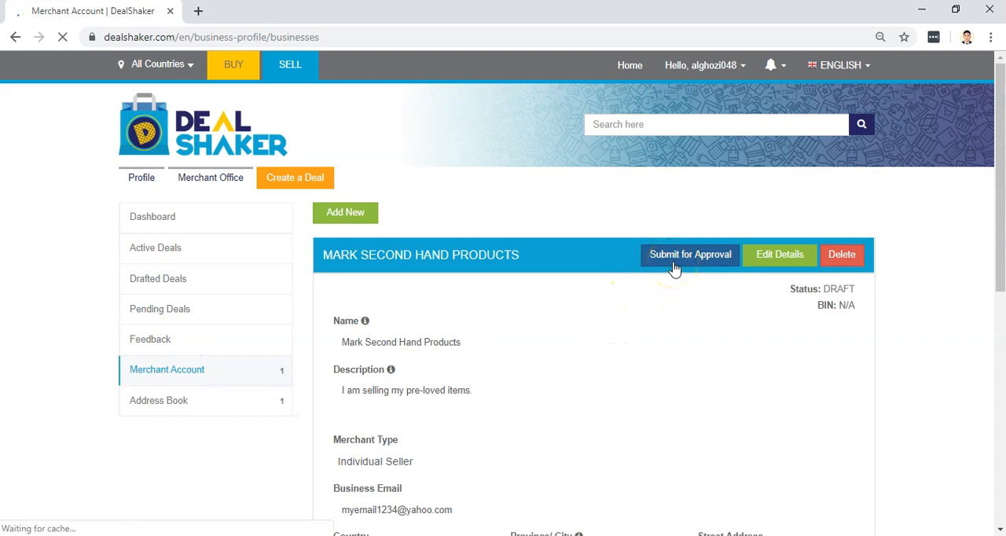
{"action": "left_click", "coordinate": [162, 257]}
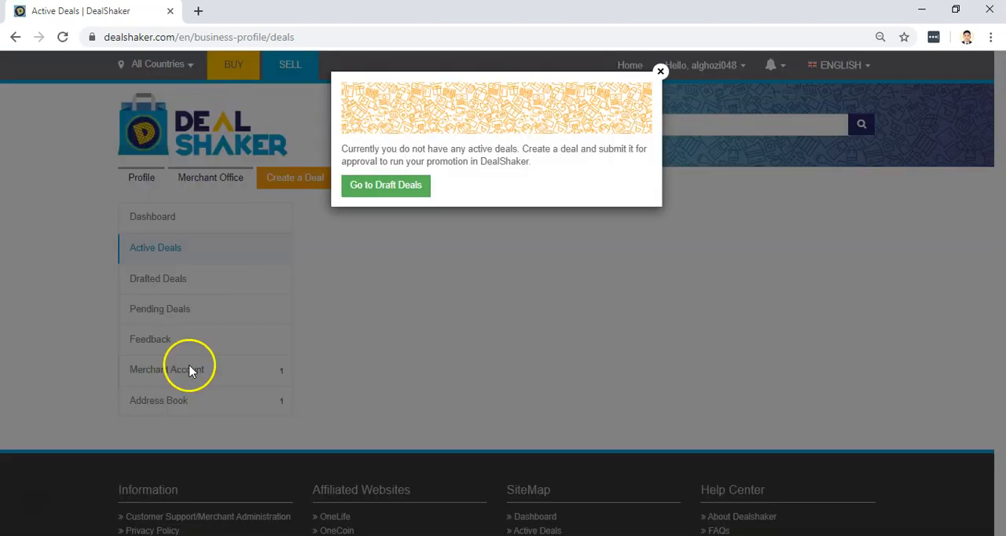
{"action": "left_click", "coordinate": [661, 72]}
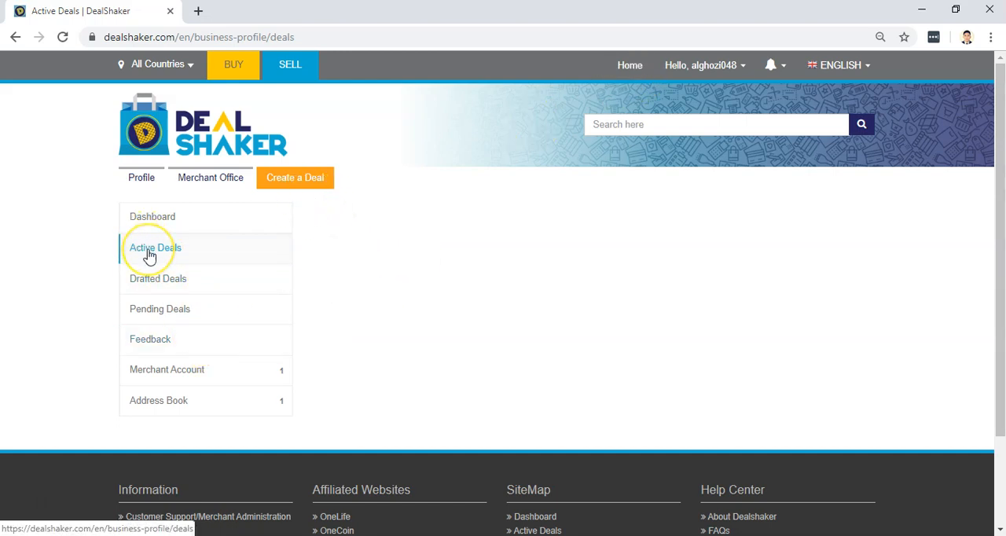
Start creating a new deal and set its deal type to Products.
{"action": "left_click", "coordinate": [292, 180]}
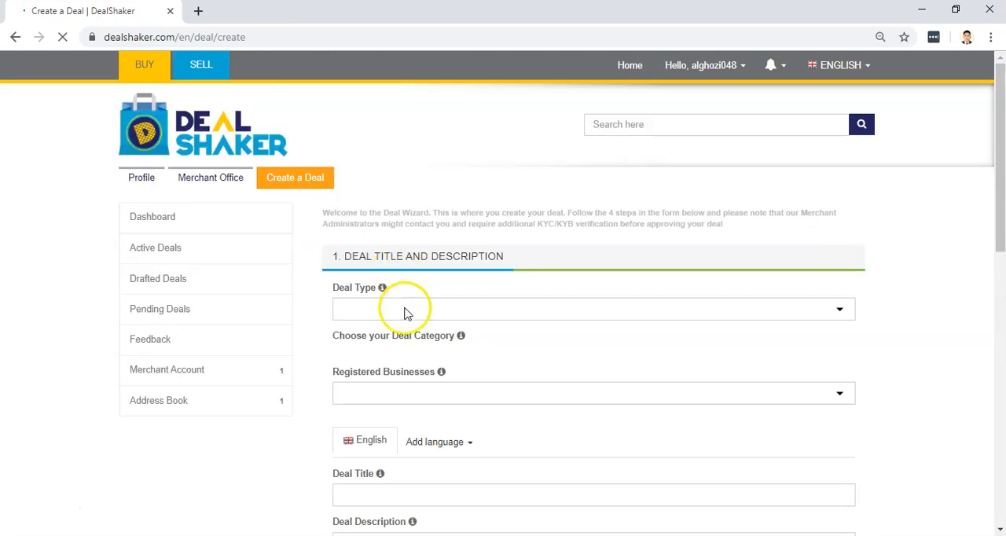
{"action": "left_click", "coordinate": [405, 311]}
{"action": "left_click", "coordinate": [511, 201]}
{"action": "scroll", "coordinate": [511, 201], "scroll_direction": "down", "scroll_amount": 1}
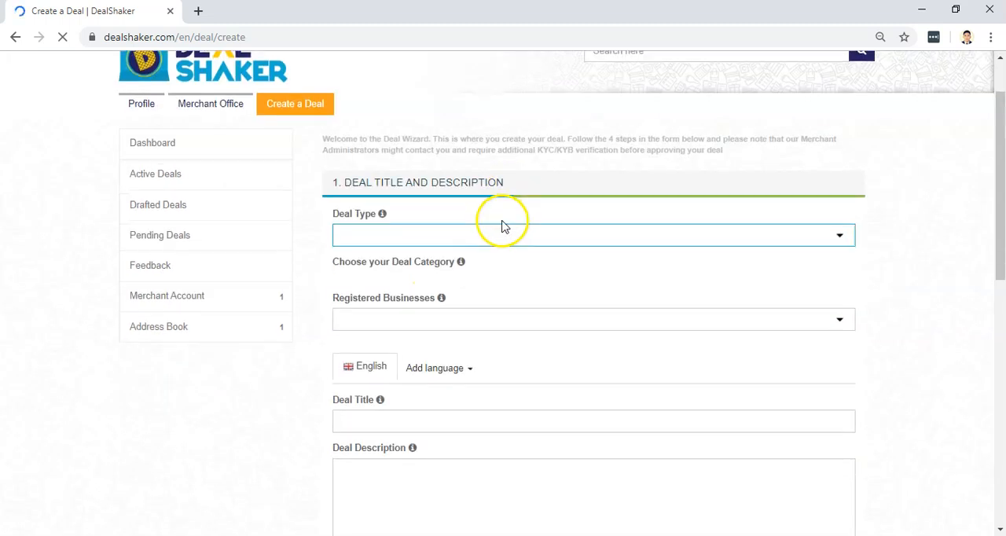
{"action": "left_click", "coordinate": [384, 237]}
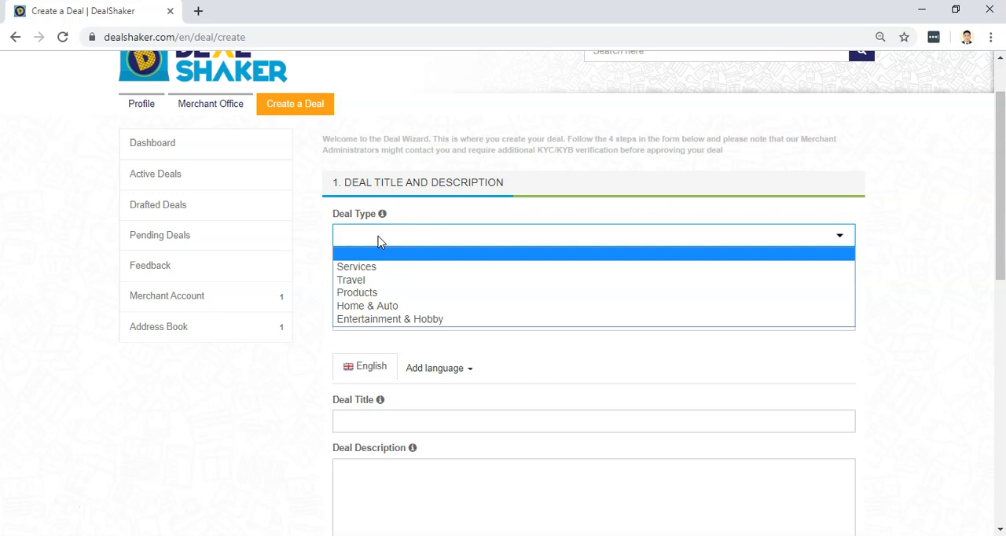
{"action": "left_click", "coordinate": [381, 292]}
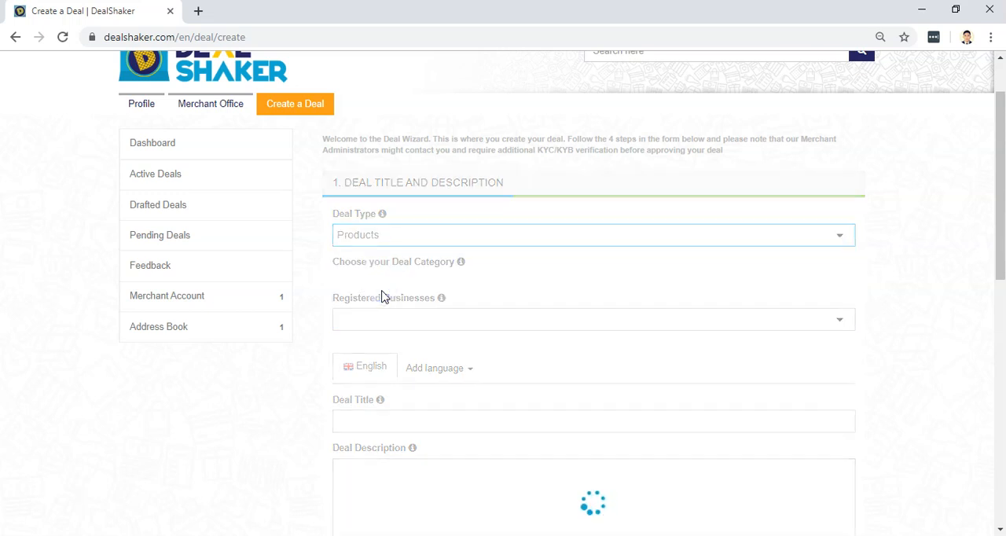
Choose the last Other category under Products and select Mark Second Hand Products as the registered business.
{"action": "scroll", "coordinate": [383, 297], "scroll_direction": "down", "scroll_amount": 3}
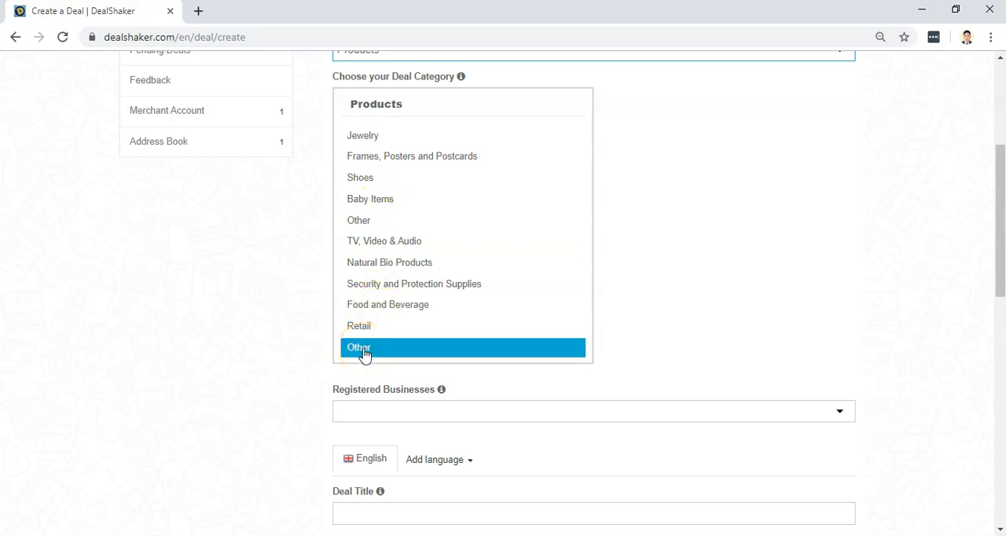
{"action": "left_click", "coordinate": [361, 226]}
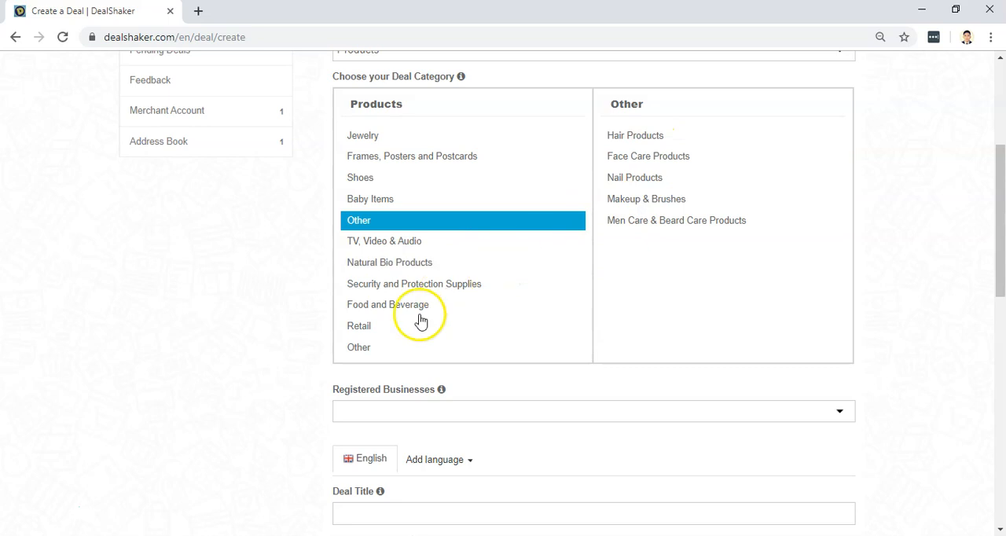
{"action": "left_click", "coordinate": [369, 354]}
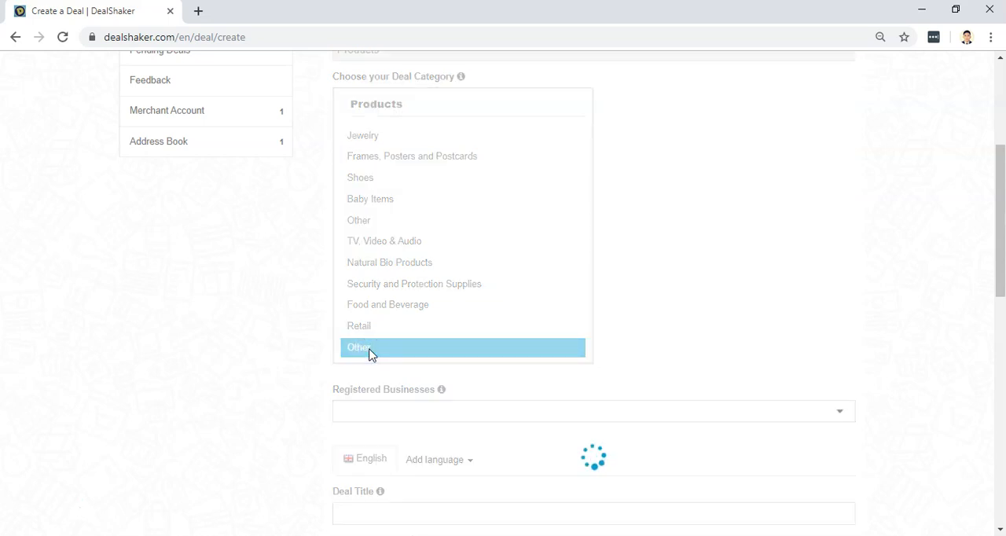
{"action": "scroll", "coordinate": [678, 325], "scroll_direction": "down", "scroll_amount": 1}
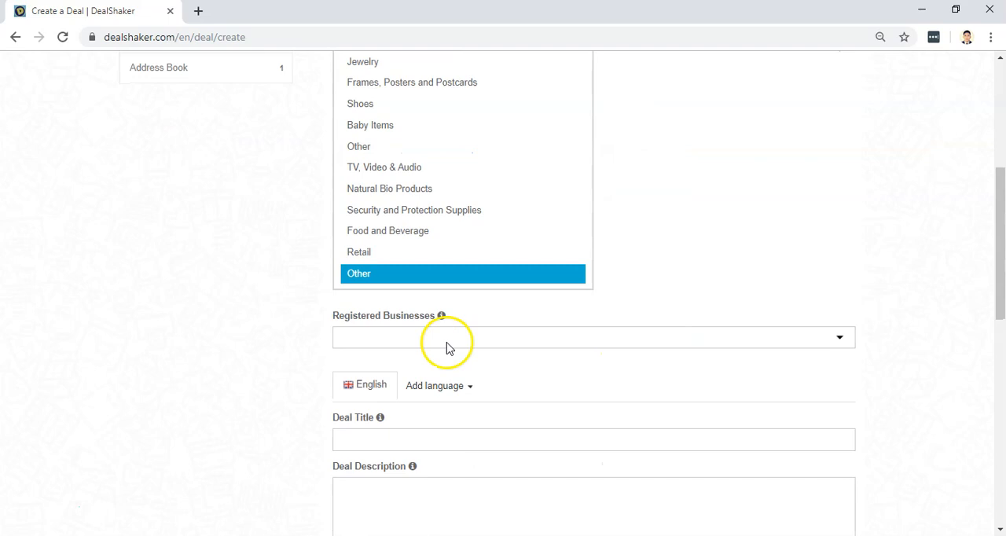
{"action": "left_click", "coordinate": [443, 343]}
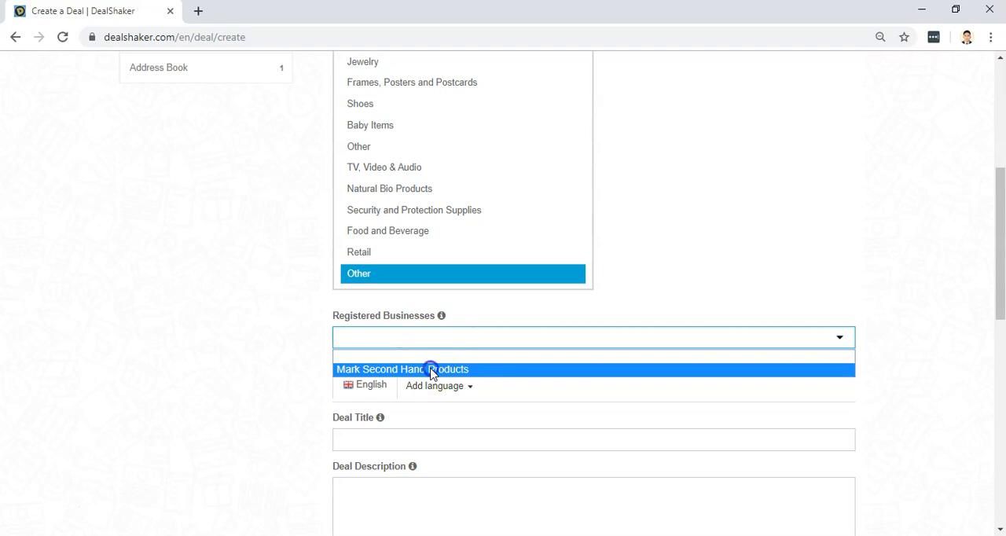
{"action": "left_click", "coordinate": [430, 369]}
Enter "Backpack Durable (100% ONECOIN)" as the deal title.
{"action": "scroll", "coordinate": [430, 377], "scroll_direction": "down", "scroll_amount": 1}
{"action": "left_click", "coordinate": [384, 368]}
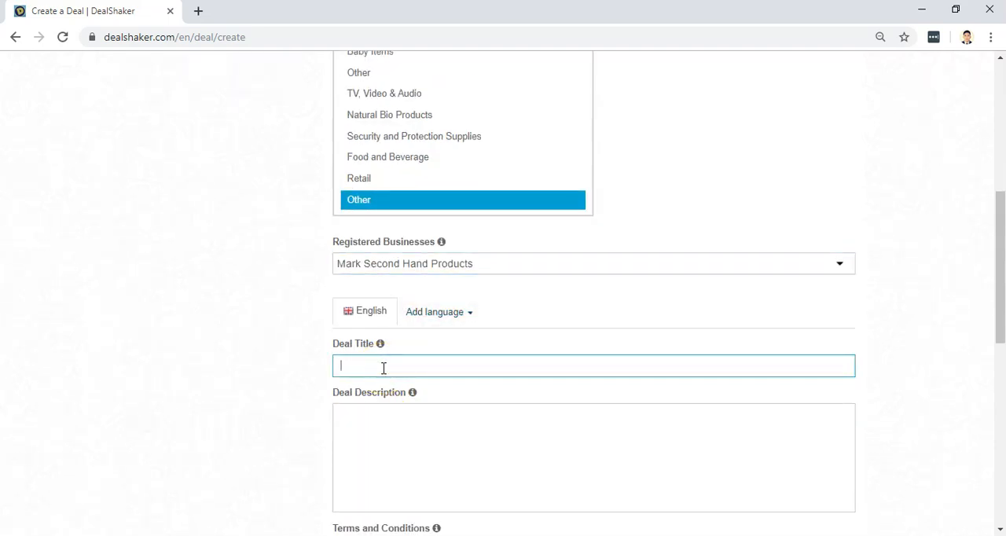
{"action": "type", "text": "Backpack D Durable (100% ONECOIN)"}
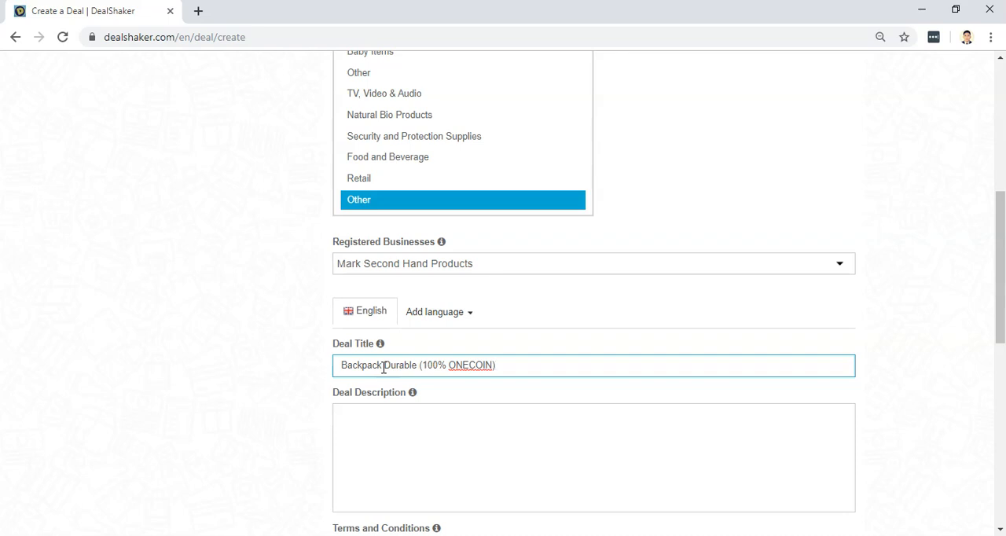
Start the deal description with the line "Color: Black".
{"action": "scroll", "coordinate": [384, 367], "scroll_direction": "down", "scroll_amount": 1}
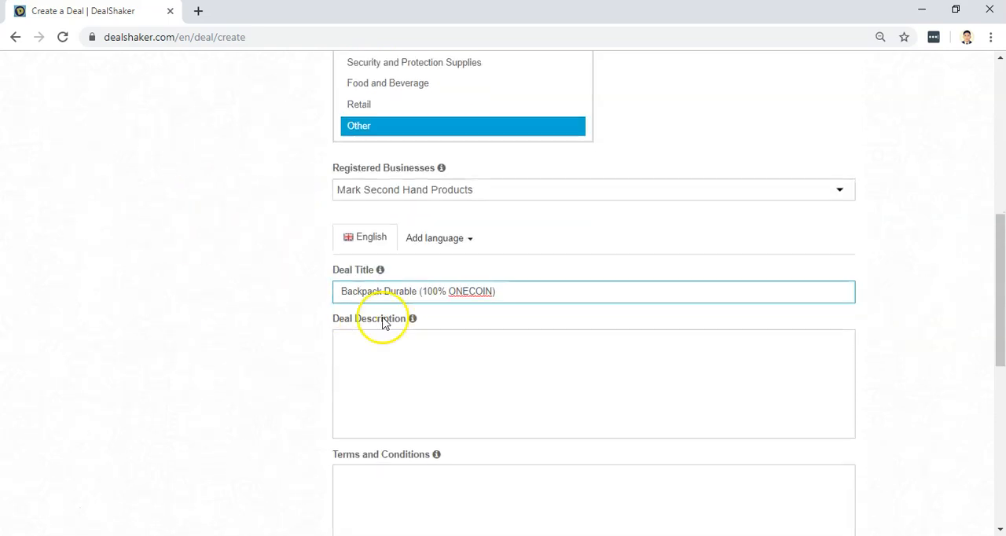
{"action": "left_click", "coordinate": [457, 370]}
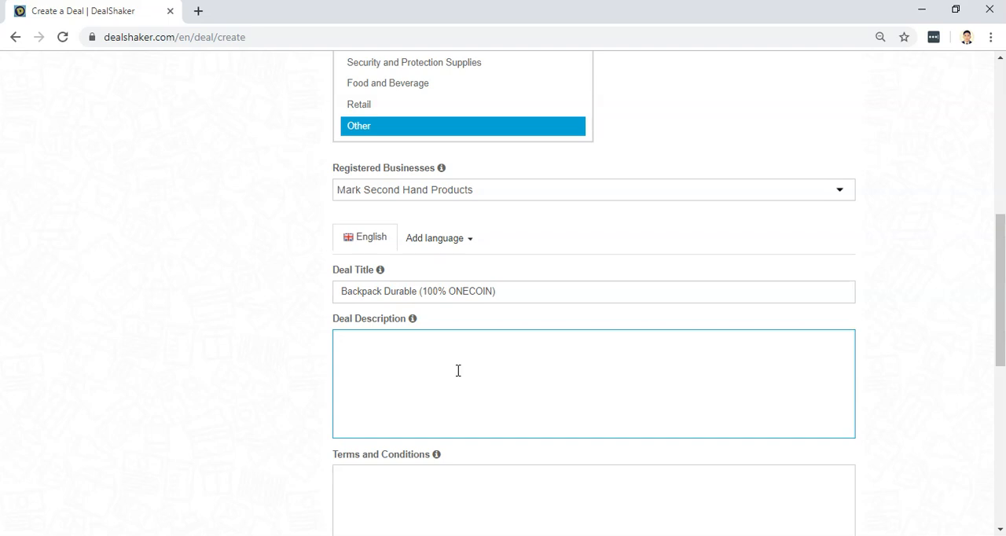
{"action": "left_click", "coordinate": [411, 369]}
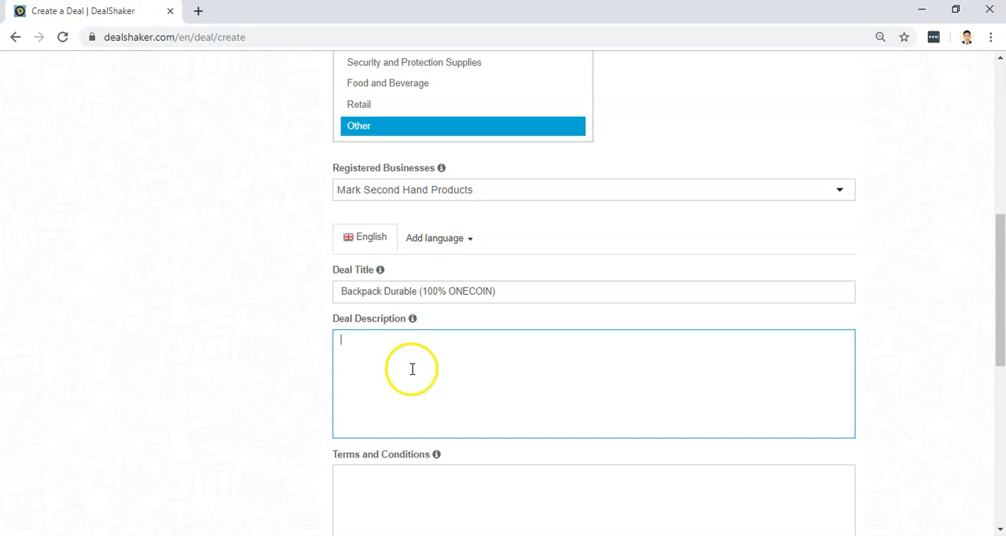
{"action": "scroll", "coordinate": [412, 368], "scroll_direction": "down", "scroll_amount": 2}
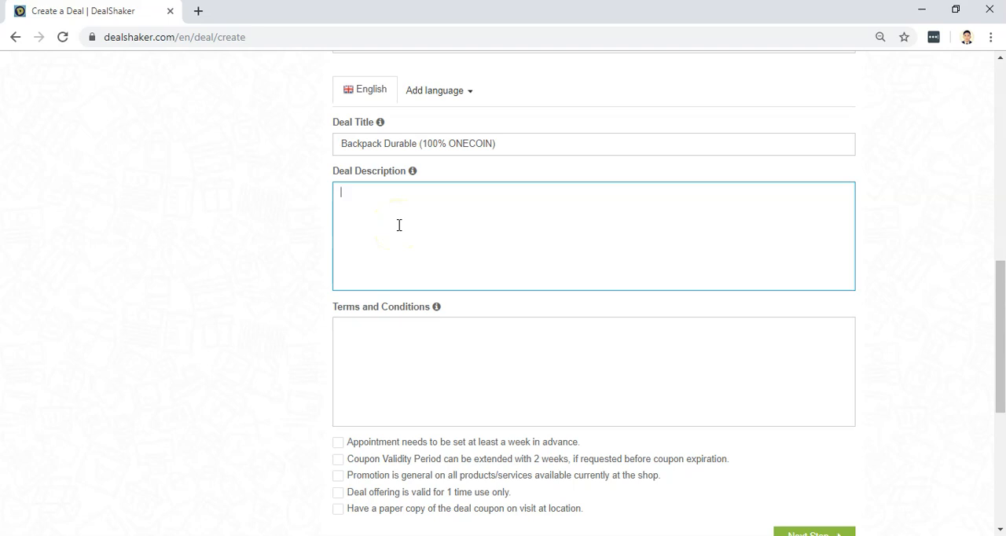
{"action": "type", "text": "Color: Ba"}
{"action": "key", "text": "BackSpace"}
{"action": "type", "text": "lack"}
{"action": "key", "text": "Return"}
Add the lines "Brand: Zigzag" and "Reason for Selling:" to the deal description, and insert a blank line above the color line.
{"action": "type", "text": "Brad"}
{"action": "key", "text": "BackSpace"}
{"action": "type", "text": "nd:"}
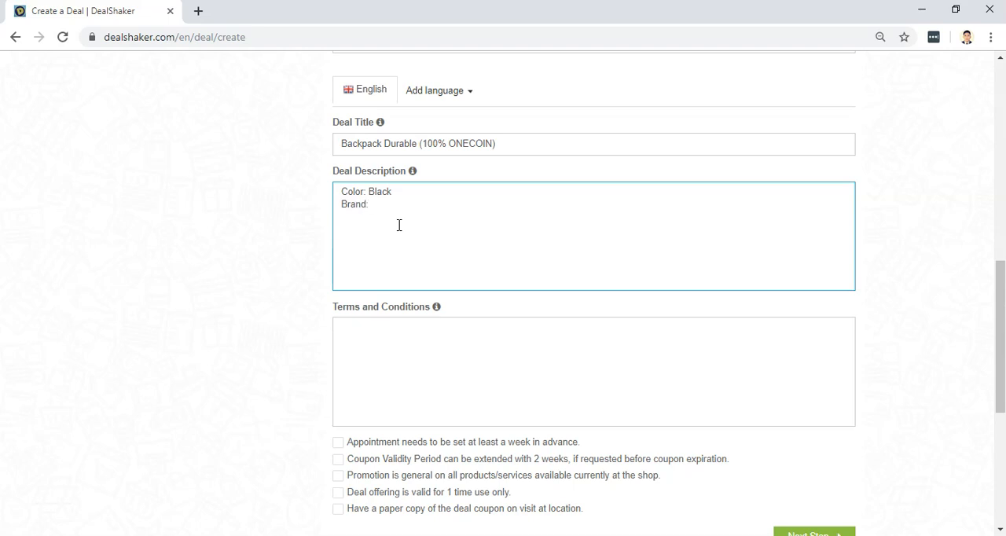
{"action": "type", "text": " Zigzag"}
{"action": "key", "text": "Return"}
{"action": "type", "text": "Reason for Selling:"}
{"action": "left_click", "coordinate": [339, 191]}
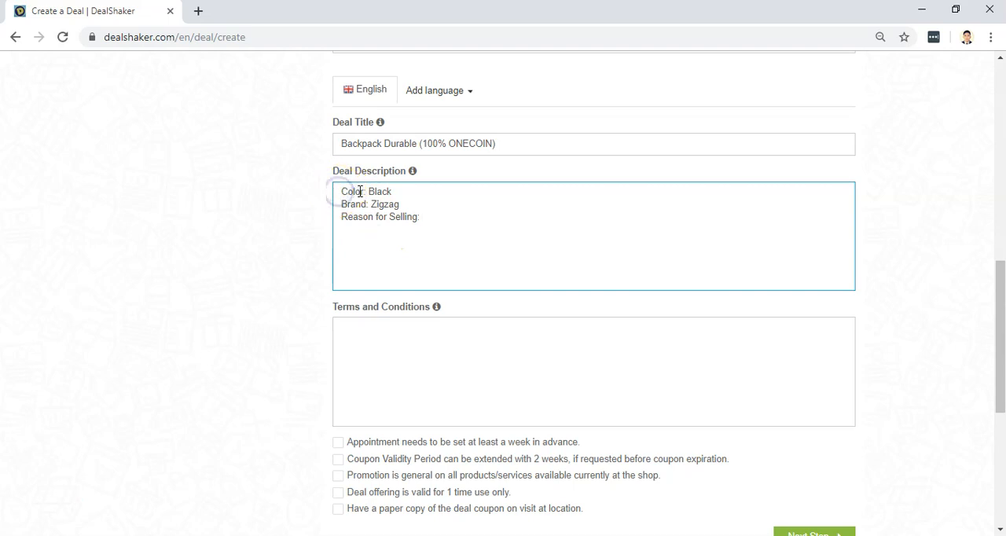
{"action": "key", "text": "Return"}
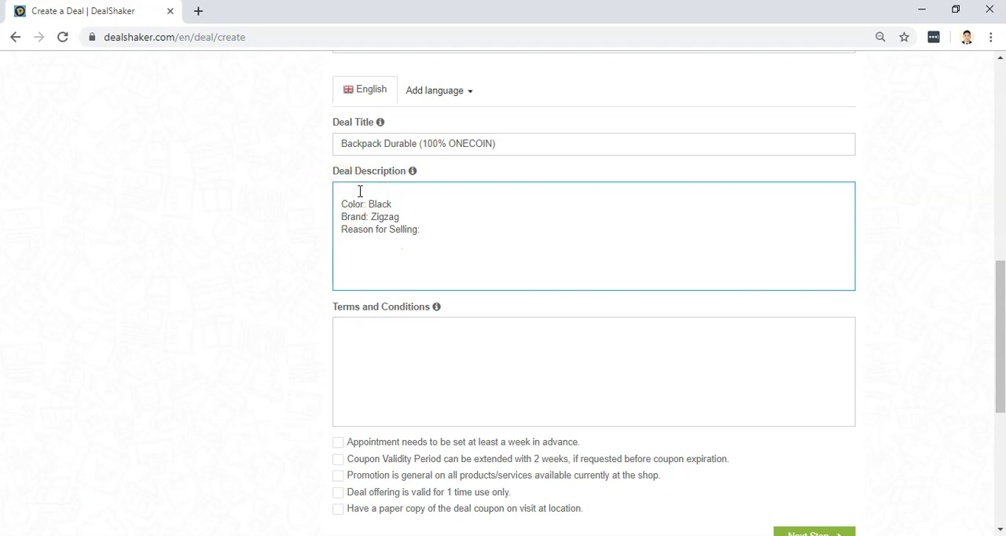
Insert "- 2nd hand" before "(100% ONECOIN)" in the deal title.
{"action": "scroll", "coordinate": [359, 191], "scroll_direction": "up", "scroll_amount": 3}
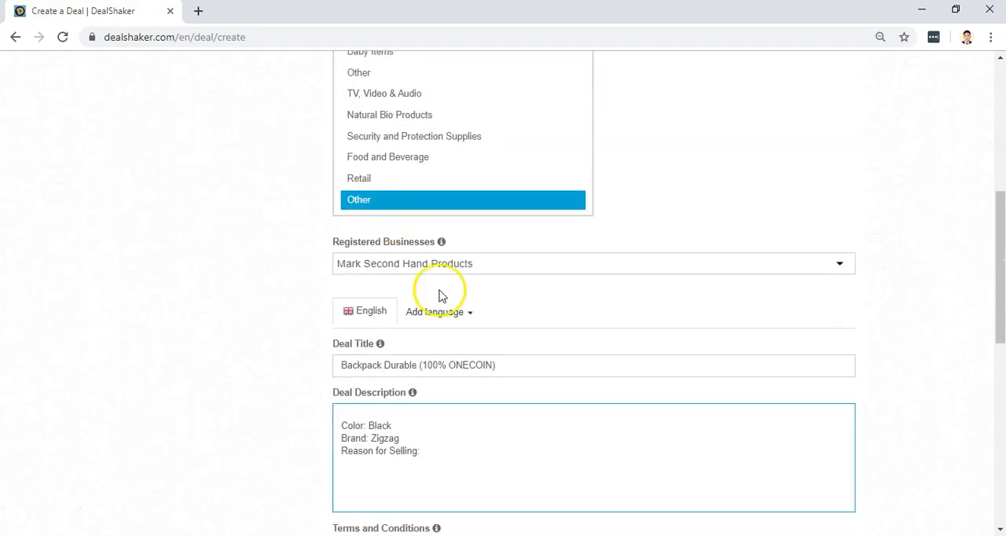
{"action": "left_click", "coordinate": [418, 364]}
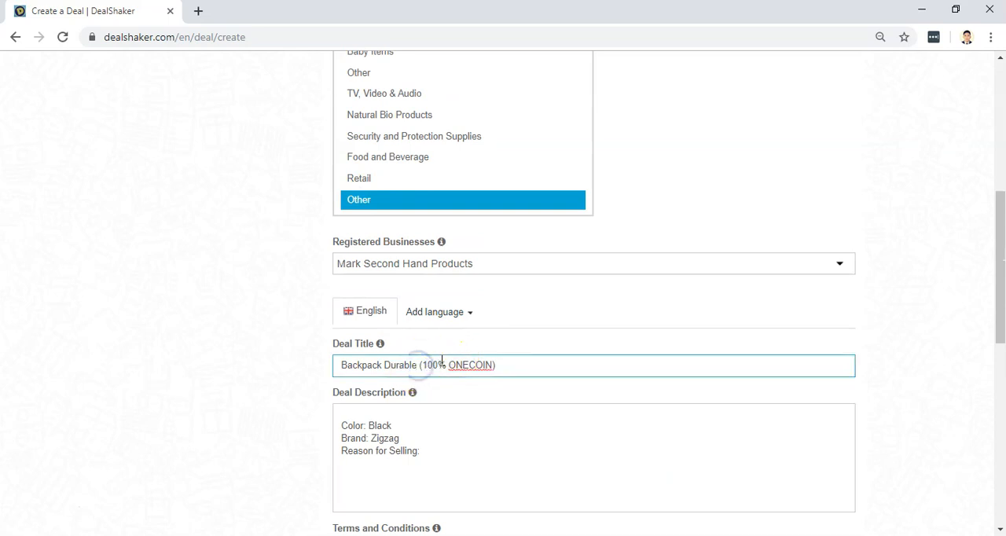
{"action": "type", "text": "- 2nd"}
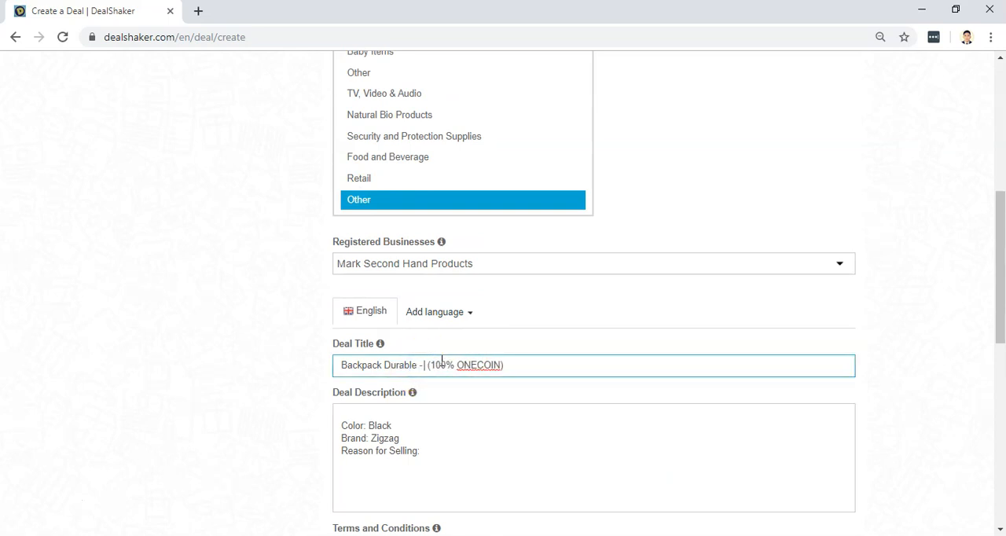
{"action": "type", "text": " hand"}
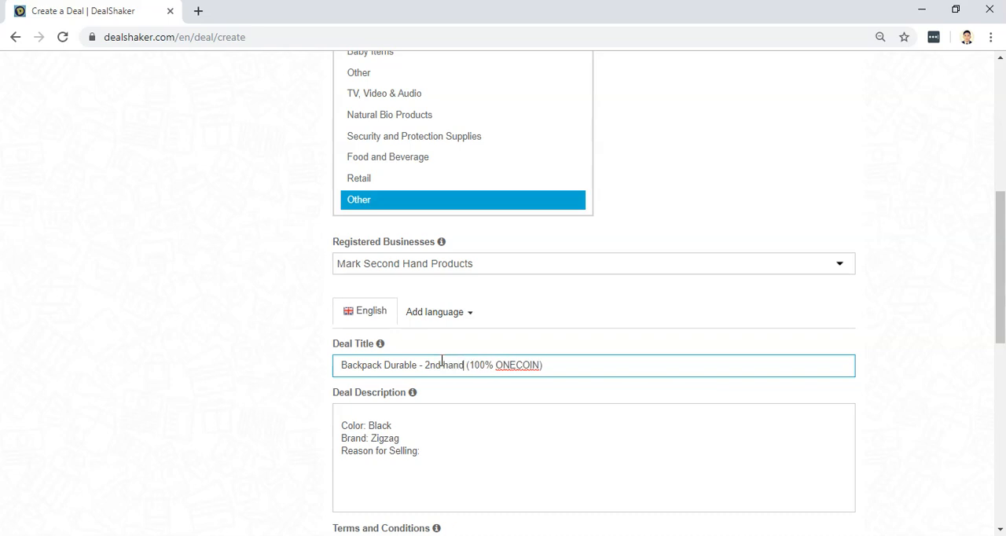
Complete the reason for selling in the deal description with "Not anymore using this bag.".
{"action": "scroll", "coordinate": [500, 407], "scroll_direction": "down", "scroll_amount": 2}
{"action": "left_click", "coordinate": [383, 325]}
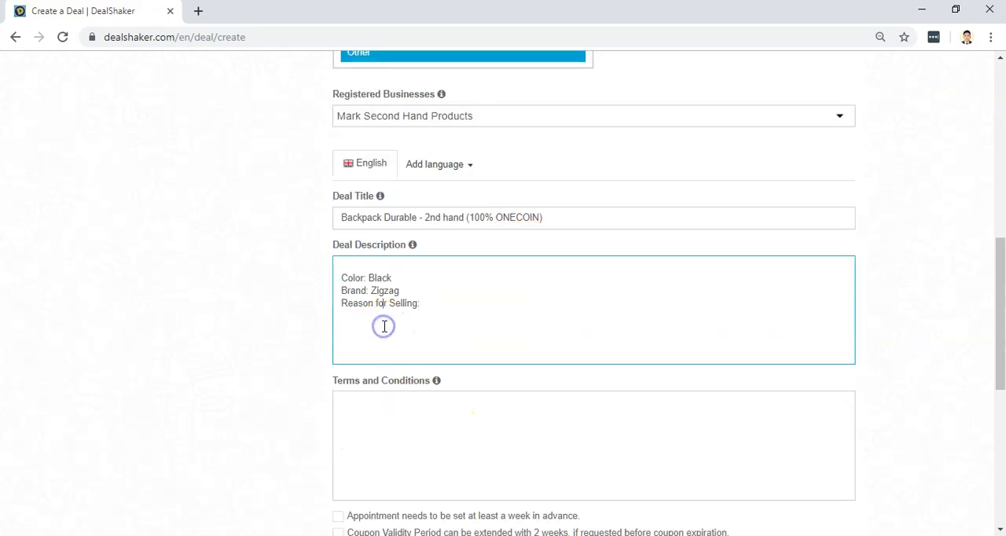
{"action": "left_click", "coordinate": [422, 304]}
{"action": "type", "text": "Not anymor"}
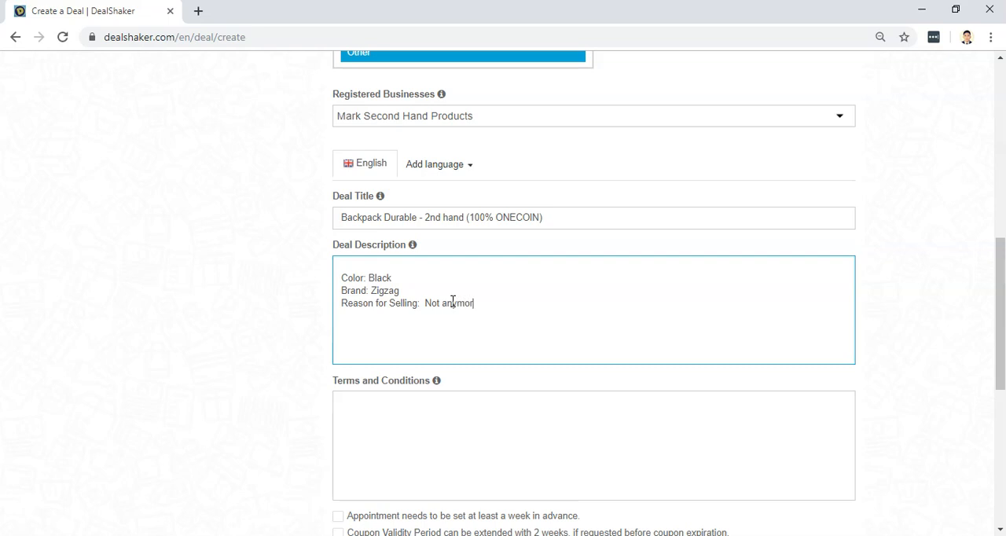
{"action": "type", "text": "e using this bag."}
{"action": "key", "text": "Return"}
{"action": "left_click", "coordinate": [464, 302]}
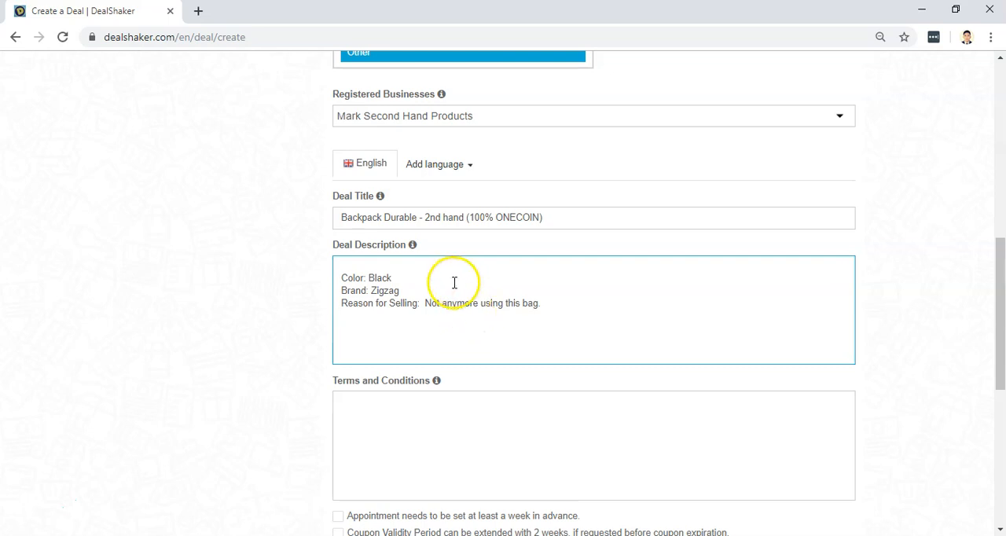
Start the terms and conditions with the line "1) This offer is in Philippines".
{"action": "scroll", "coordinate": [452, 298], "scroll_direction": "down", "scroll_amount": 1}
{"action": "left_click", "coordinate": [396, 332]}
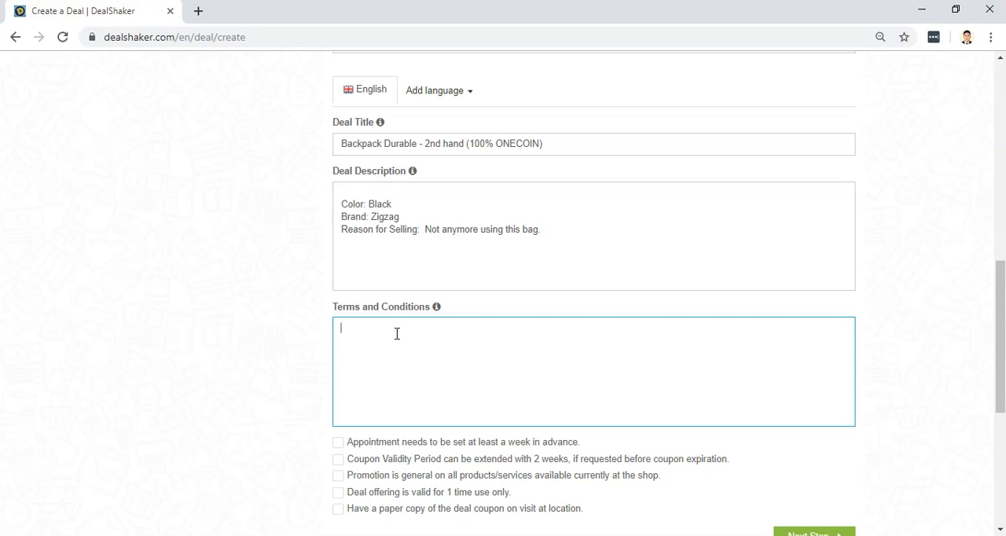
{"action": "type", "text": "1)"}
{"action": "type", "text": " cla"}
{"action": "type", "text": "im"}
{"action": "key", "text": "BackSpace"}
{"action": "key", "text": "BackSpace"}
{"action": "key", "text": "BackSpace"}
{"action": "key", "text": "BackSpace"}
{"action": "key", "text": "BackSpace"}
{"action": "type", "text": "This"}
{"action": "type", "text": " is offere"}
{"action": "type", "text": "d"}
{"action": "key", "text": "BackSpace"}
{"action": "key", "text": "BackSpace"}
{"action": "key", "text": "BackSpace"}
{"action": "key", "text": "BackSpace"}
{"action": "key", "text": "BackSpace"}
{"action": "key", "text": "BackSpace"}
{"action": "key", "text": "BackSpace"}
{"action": "key", "text": "BackSpace"}
{"action": "type", "text": "offer is"}
{"action": "key", "text": "BackSpace"}
{"action": "key", "text": "BackSpace"}
{"action": "type", "text": "s in Phy"}
{"action": "key", "text": "BackSpace"}
{"action": "key", "text": "BackSpace"}
{"action": "key", "text": "BackSpace"}
{"action": "key", "text": "BackSpace"}
{"action": "type", "text": "Philippines"}
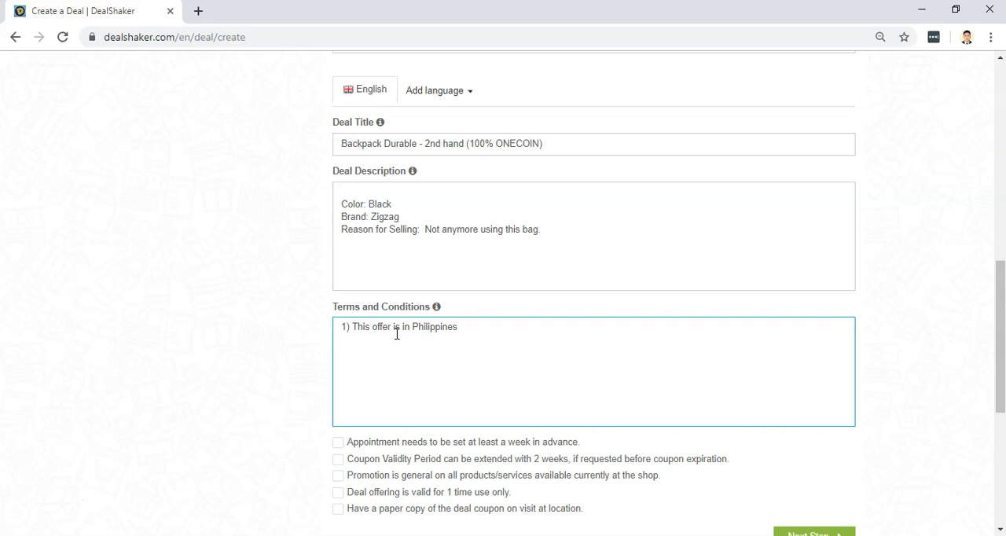
Reword the first term to "This offer is for people residing in philippines." and begin a second line numbered "2)".
{"action": "key", "text": "BackSpace"}
{"action": "key", "text": "BackSpace"}
{"action": "key", "text": "BackSpace"}
{"action": "key", "text": "BackSpace"}
{"action": "key", "text": "BackSpace"}
{"action": "key", "text": "BackSpace"}
{"action": "key", "text": "BackSpace"}
{"action": "key", "text": "BackSpace"}
{"action": "key", "text": "BackSpace"}
{"action": "key", "text": "BackSpace"}
{"action": "key", "text": "BackSpace"}
{"action": "key", "text": "BackSpace"}
{"action": "key", "text": "BackSpace"}
{"action": "key", "text": "BackSpace"}
{"action": "type", "text": "for people residing in philippi"}
{"action": "key", "text": "BackSpace"}
{"action": "type", "text": "pines."}
{"action": "key", "text": "Return"}
{"action": "type", "text": "2)"}
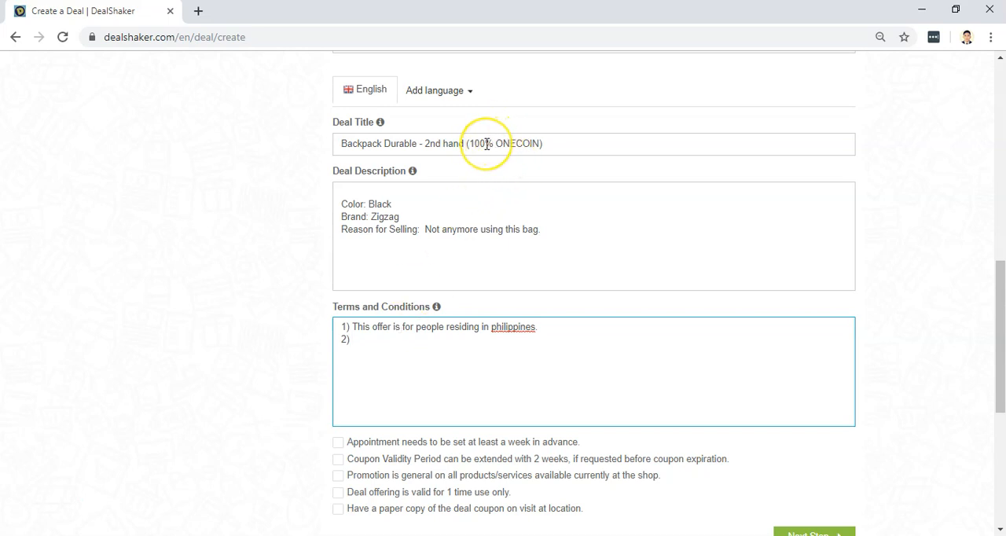
{"action": "left_click", "coordinate": [381, 345]}
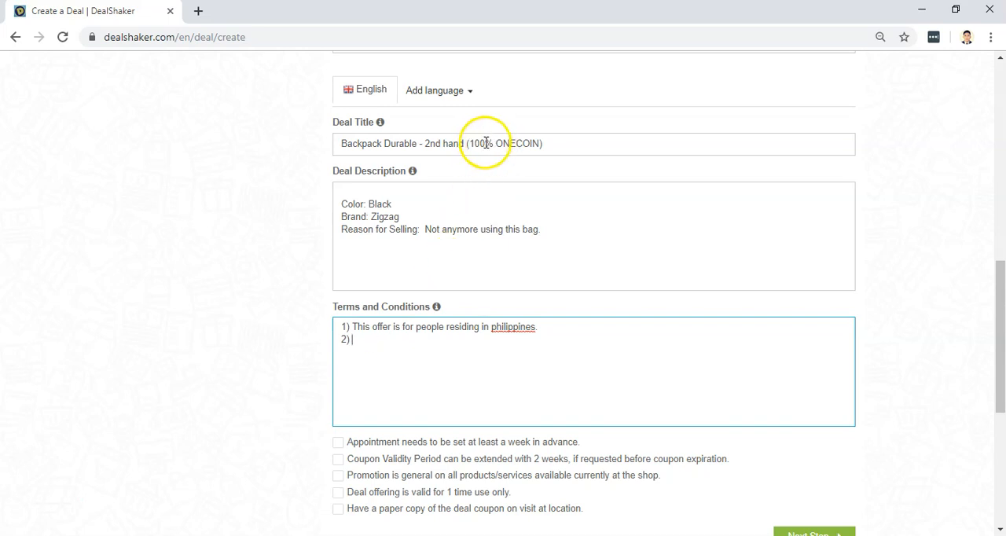
{"action": "left_click", "coordinate": [403, 344]}
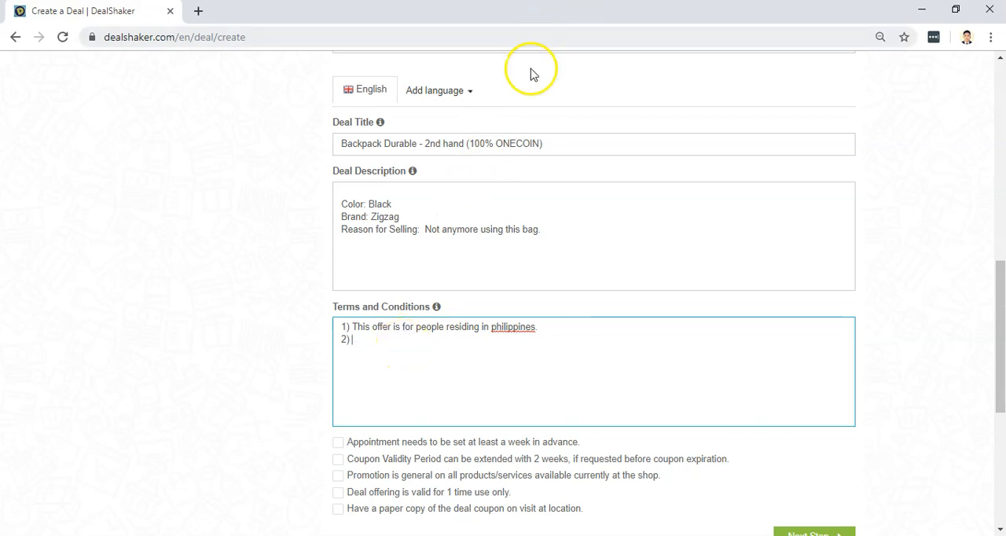
Set the ONECOIN percentage in the deal title to 50%.
{"action": "left_click", "coordinate": [482, 143]}
{"action": "key", "text": "BackSpace"}
{"action": "key", "text": "BackSpace"}
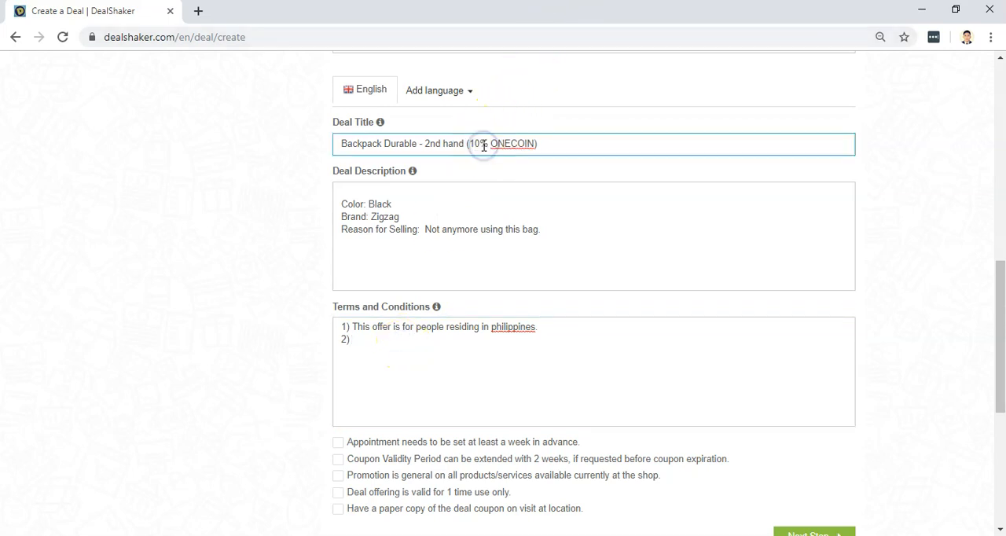
{"action": "key", "text": "BackSpace"}
{"action": "type", "text": "50"}
Enter "This bag I am selling for P1000" as the second term.
{"action": "left_click", "coordinate": [408, 348]}
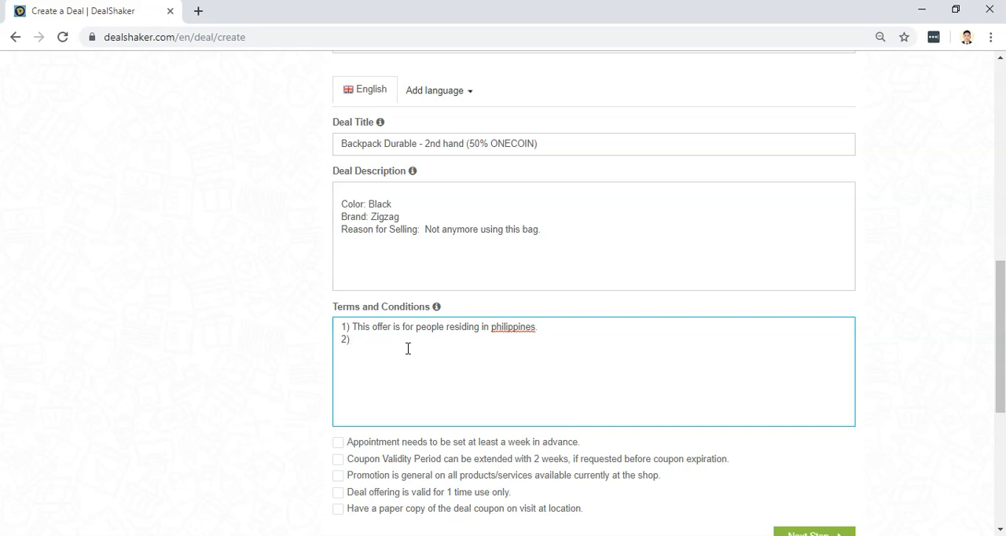
{"action": "type", "text": "This bag I am selling for 1000"}
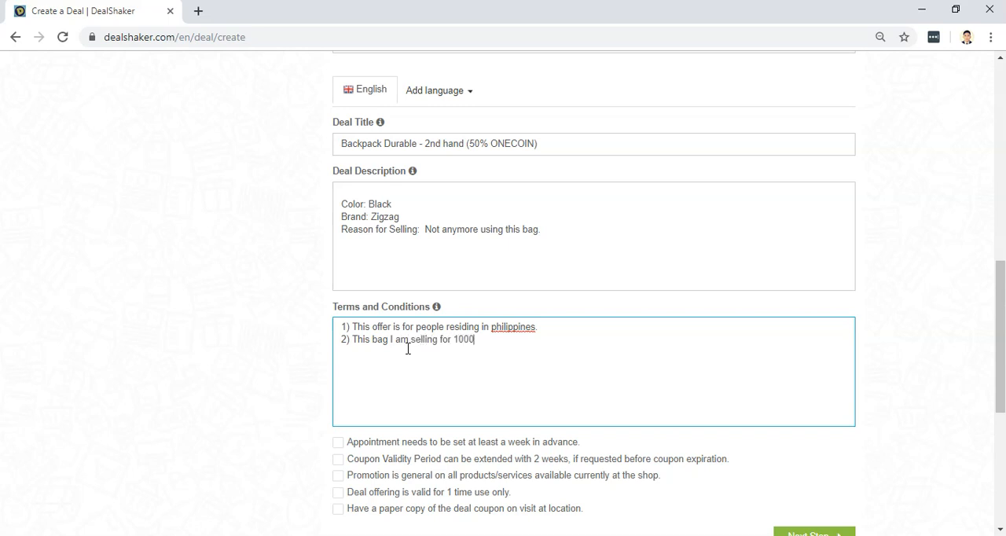
{"action": "key", "text": "Left"}
{"action": "key", "text": "Left"}
{"action": "type", "text": "P"}
{"action": "key", "text": "End"}
Continue the second term with ", so the buyer will be paying P500 in Philippine Peso".
{"action": "type", "text": ", so"}
{"action": "type", "text": " the"}
{"action": "type", "text": " selle"}
{"action": "key", "text": "BackSpace"}
{"action": "key", "text": "BackSpace"}
{"action": "key", "text": "BackSpace"}
{"action": "key", "text": "BackSpace"}
{"action": "key", "text": "BackSpace"}
{"action": "key", "text": "BackSpace"}
{"action": "type", "text": "buye"}
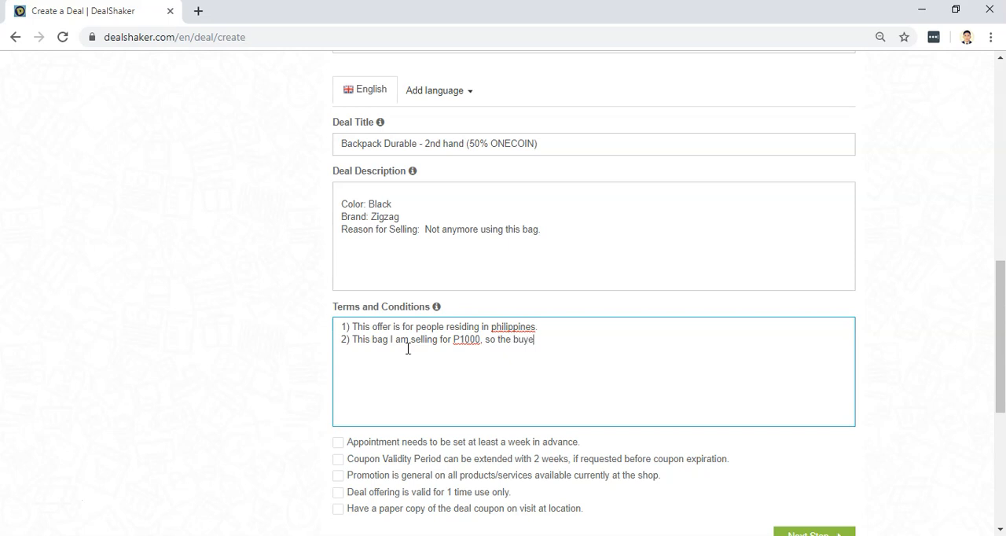
{"action": "type", "text": "r should "}
{"action": "type", "text": "pa"}
{"action": "key", "text": "BackSpace"}
{"action": "key", "text": "BackSpace"}
{"action": "key", "text": "BackSpace"}
{"action": "key", "text": "BackSpace"}
{"action": "key", "text": "BackSpace"}
{"action": "key", "text": "BackSpace"}
{"action": "key", "text": "BackSpace"}
{"action": "key", "text": "BackSpace"}
{"action": "key", "text": "BackSpace"}
{"action": "type", "text": "will be paying P500 in "}
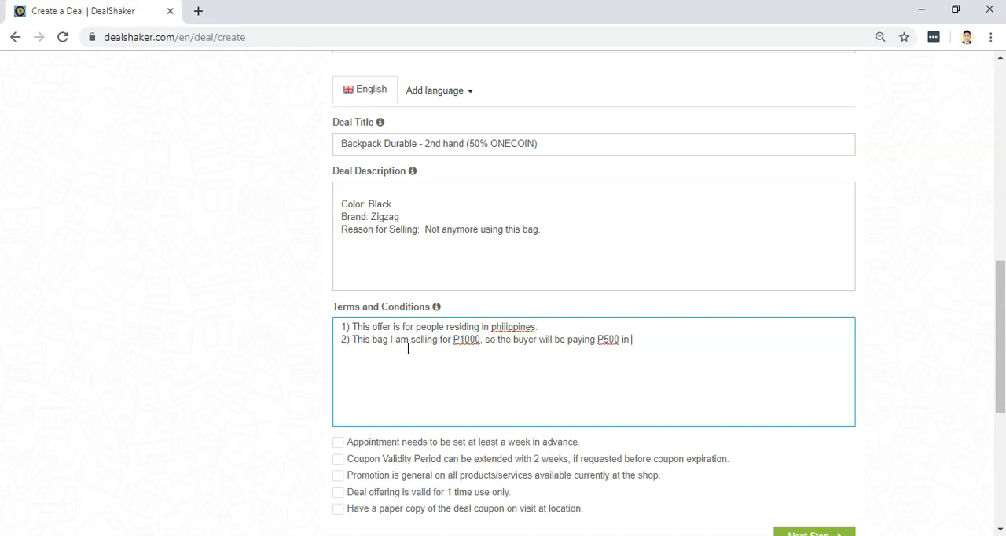
{"action": "type", "text": "Philippine Peso and the R"}
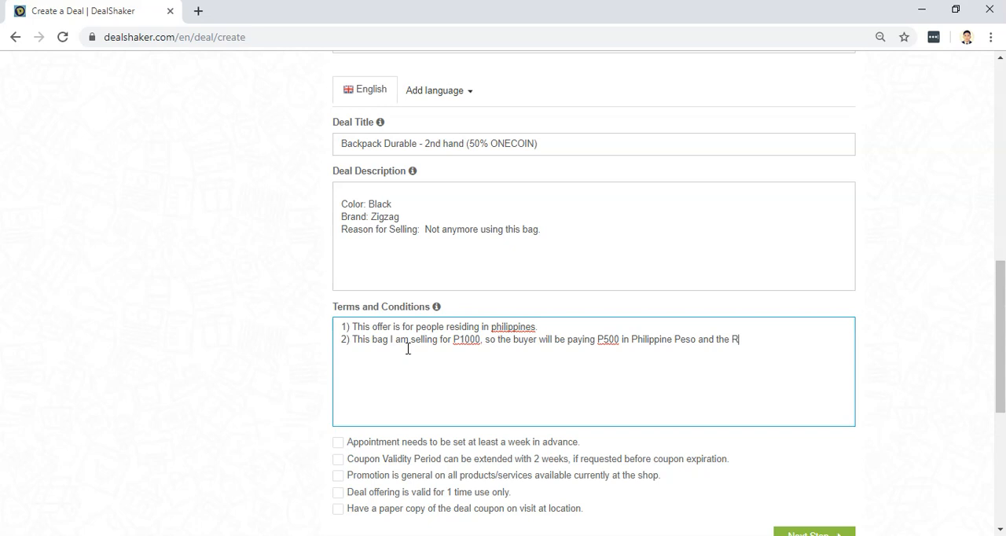
{"action": "type", "text": "est"}
Extend the second term with "and the other 500 is convertible to ONE.".
{"action": "key", "text": "BackSpace"}
{"action": "key", "text": "BackSpace"}
{"action": "key", "text": "BackSpace"}
{"action": "key", "text": "BackSpace"}
{"action": "type", "text": "other 500 is convertible to O"}
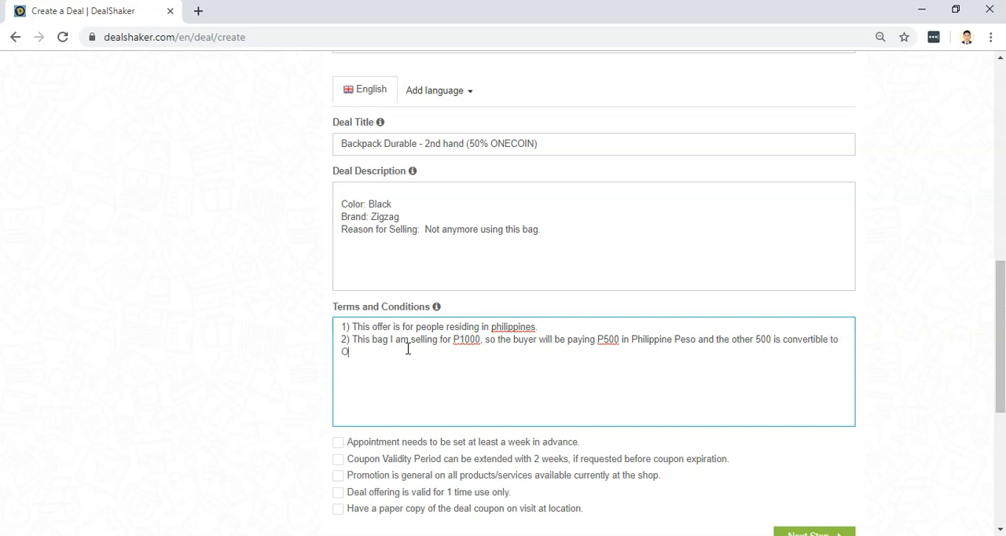
{"action": "type", "text": "NE."}
{"action": "key", "text": "Return"}
{"action": "key", "text": "BackSpace"}
{"action": "type", "text": ". "}
{"action": "type", "text": "("}
Append the conversion note "( 500/1700 ONE)" to the second term.
{"action": "type", "text": "500"}
{"action": "type", "text": "/1700"}
{"action": "type", "text": " ONE"}
{"action": "type", "text": ")"}
Replace "ONE." before the parenthesis with "coin" and remove the extra space inside the opening parenthesis.
{"action": "double_click", "coordinate": [354, 351]}
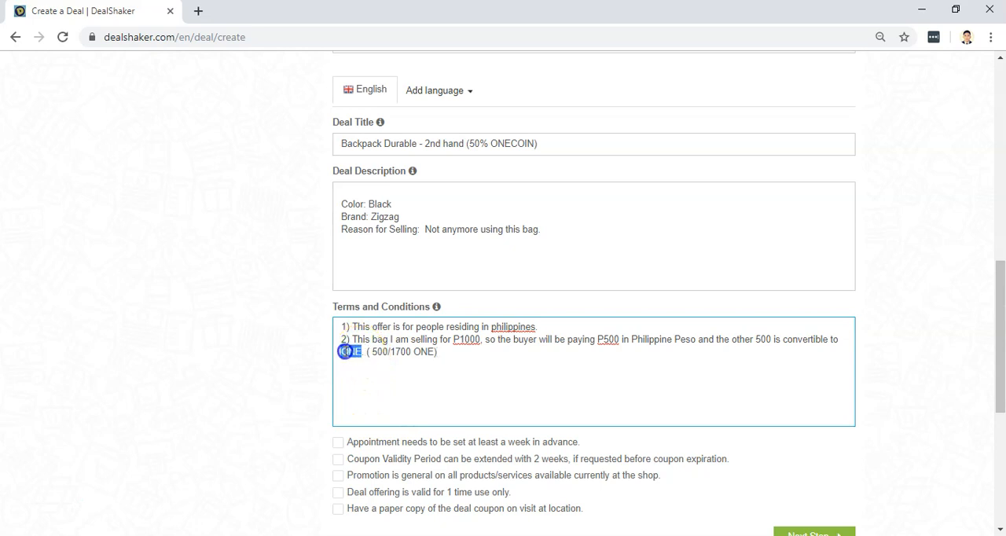
{"action": "key", "text": "BackSpace"}
{"action": "type", "text": "coin"}
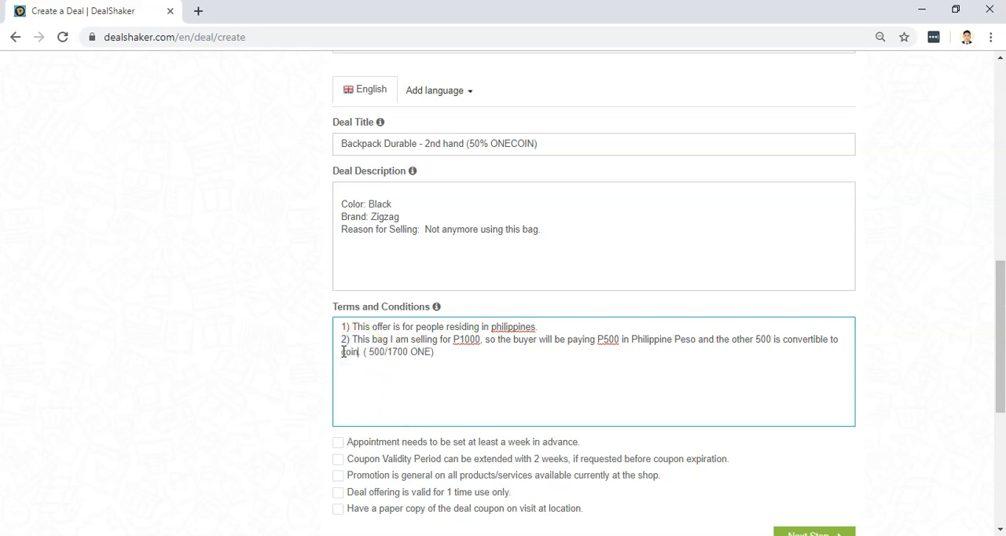
{"action": "left_click", "coordinate": [361, 353]}
{"action": "key", "text": "BackSpace"}
{"action": "key", "text": "Right"}
{"action": "key", "text": "BackSpace"}
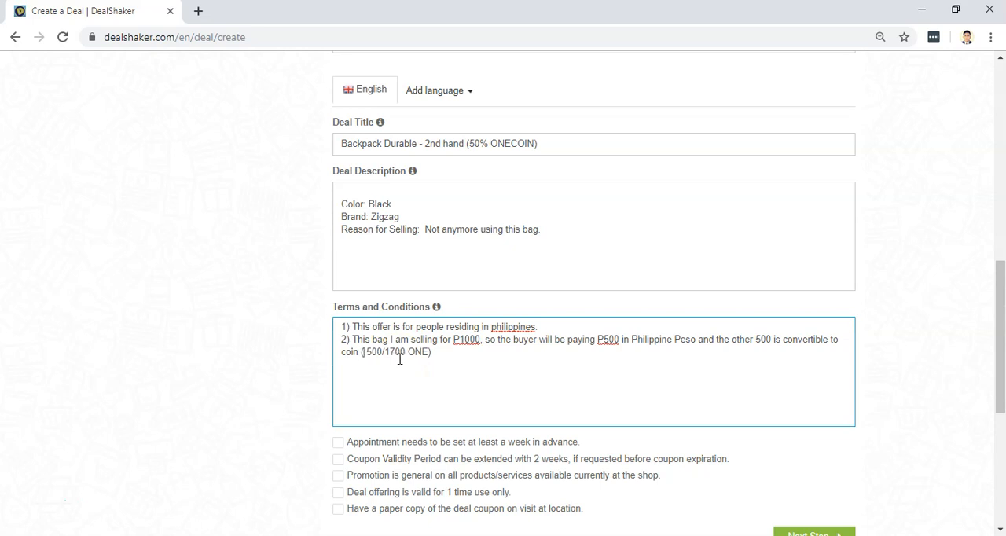
Expand the conversion note in the second term to read "(= 500/1700 = 0.294 ONE)".
{"action": "type", "text": "="}
{"action": "key", "text": "Right"}
{"action": "key", "text": "Right"}
{"action": "key", "text": "End"}
{"action": "key", "text": "Left"}
{"action": "key", "text": "Left"}
{"action": "key", "text": "Left"}
{"action": "type", "text": "= 0.294"}
{"action": "left_click", "coordinate": [498, 355]}
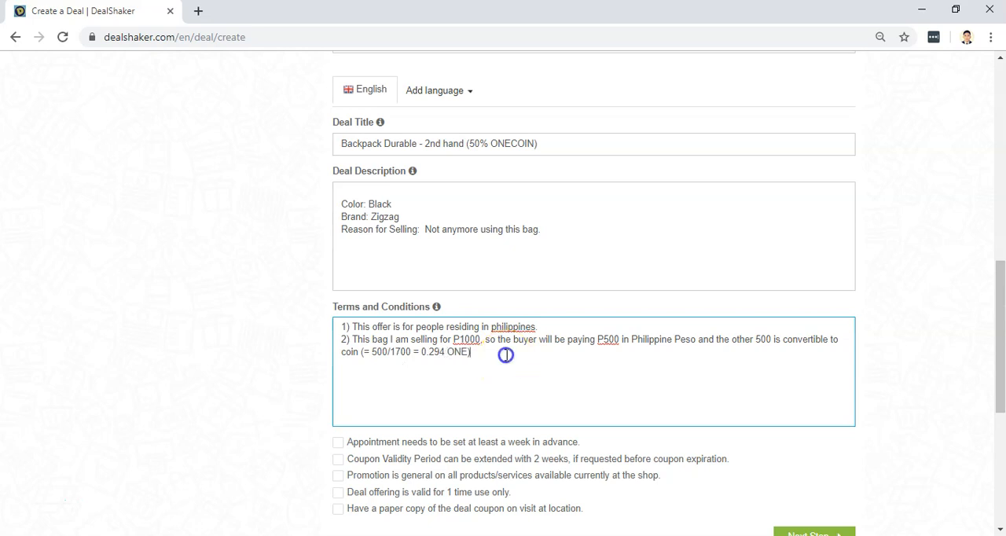
{"action": "left_click", "coordinate": [453, 140]}
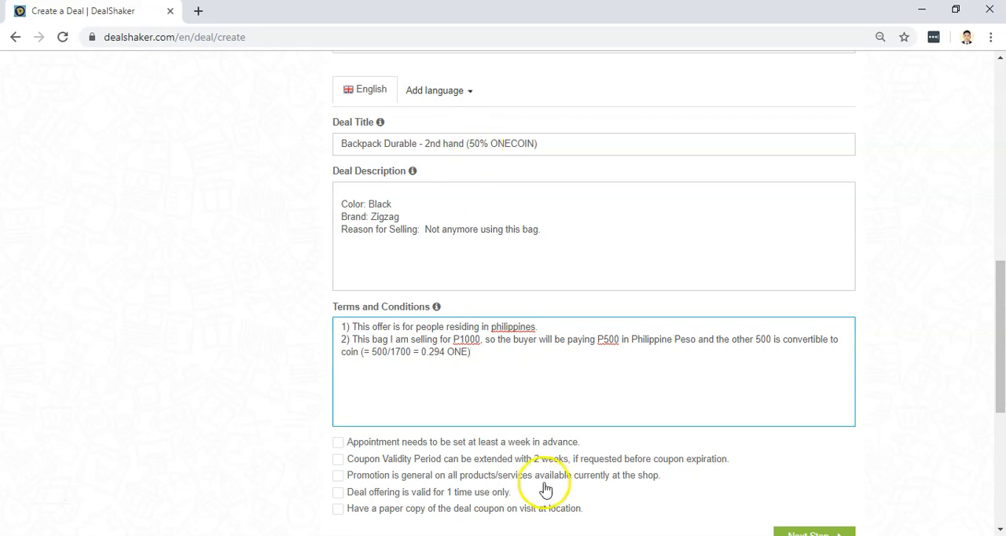
{"action": "double_click", "coordinate": [608, 339]}
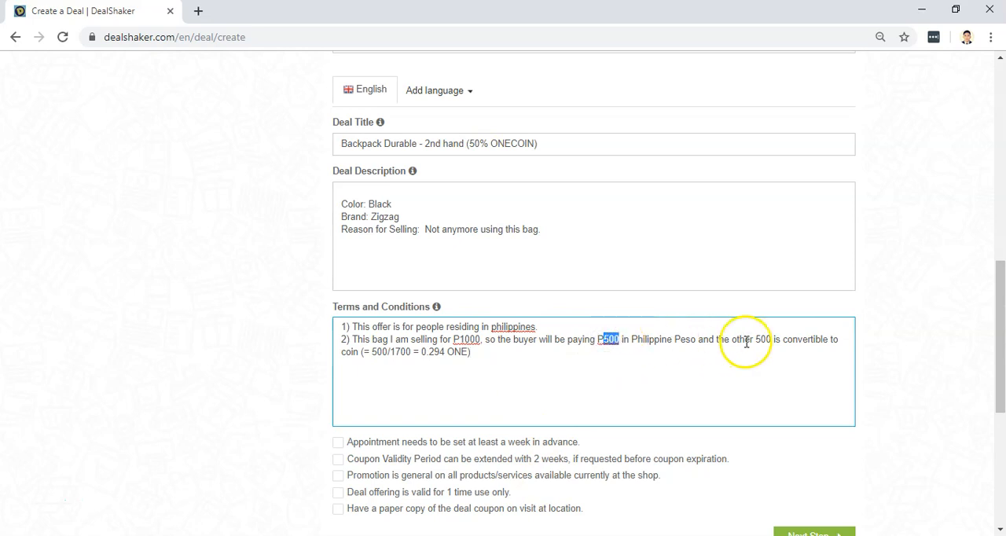
{"action": "left_click", "coordinate": [430, 351]}
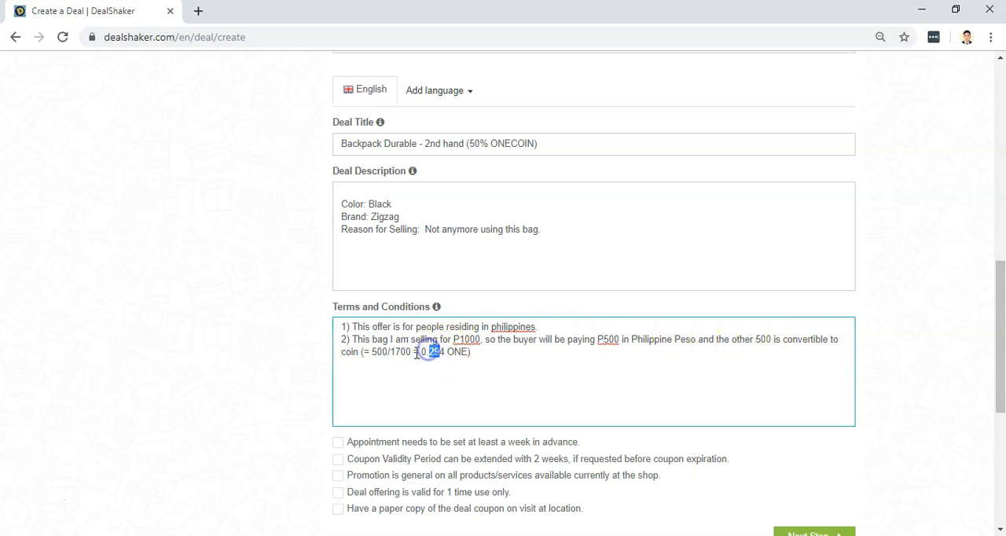
{"action": "left_click_drag", "start_coordinate": [421, 351], "coordinate": [452, 351]}
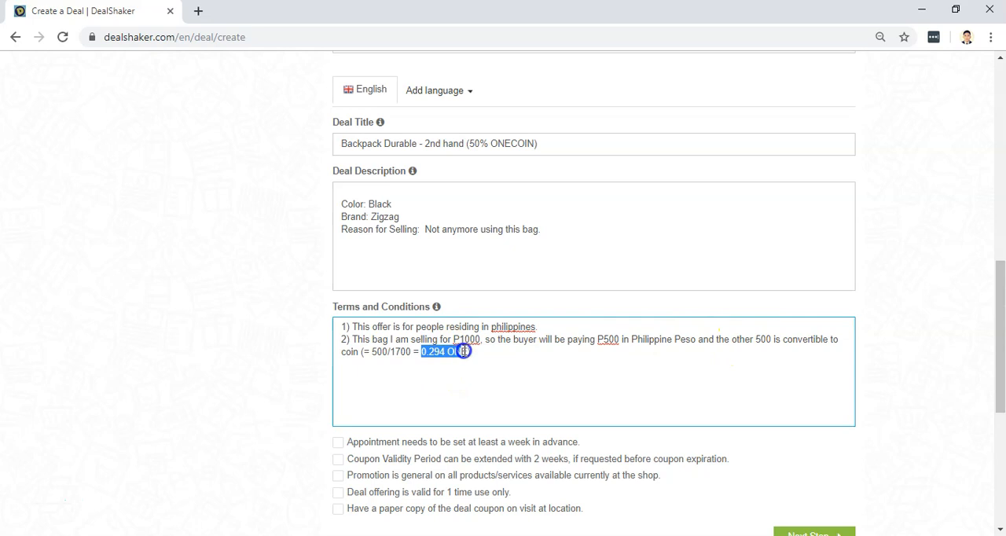
{"action": "left_click", "coordinate": [484, 352]}
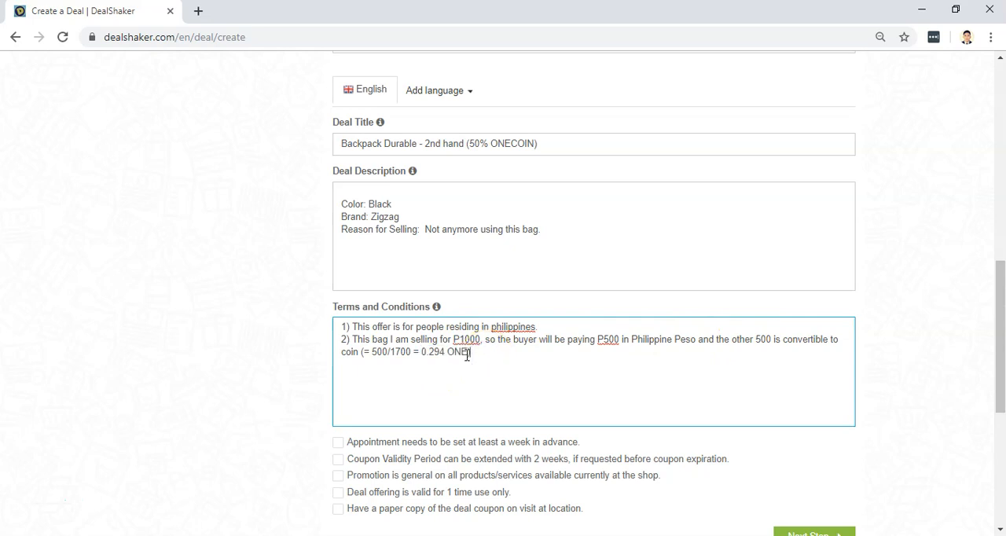
{"action": "left_click", "coordinate": [480, 354]}
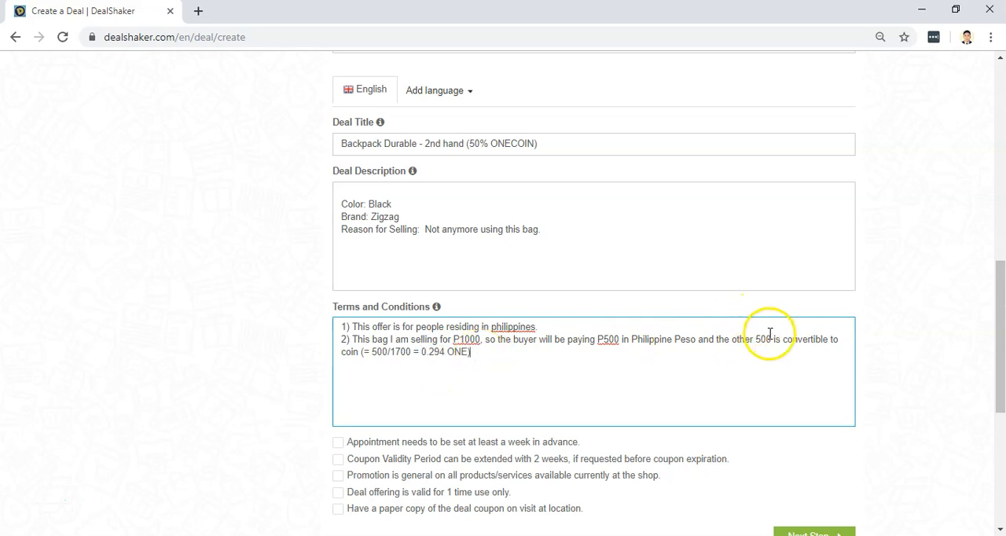
Add a third term reading "3) The price above does not include shipping fee".
{"action": "left_click", "coordinate": [490, 359]}
{"action": "key", "text": "Return"}
{"action": "type", "text": "3)"}
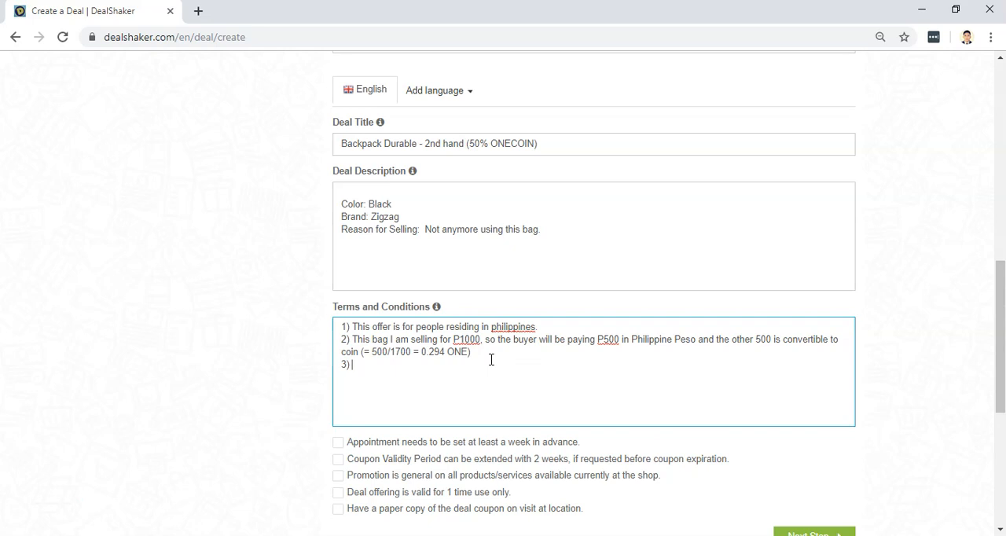
{"action": "type", "text": " This rate"}
{"action": "key", "text": "BackSpace"}
{"action": "key", "text": "BackSpace"}
{"action": "key", "text": "BackSpace"}
{"action": "key", "text": "BackSpace"}
{"action": "key", "text": "BackSpace"}
{"action": "key", "text": "BackSpace"}
{"action": "key", "text": "BackSpace"}
{"action": "key", "text": "BackSpace"}
{"action": "type", "text": "e price above does not in"}
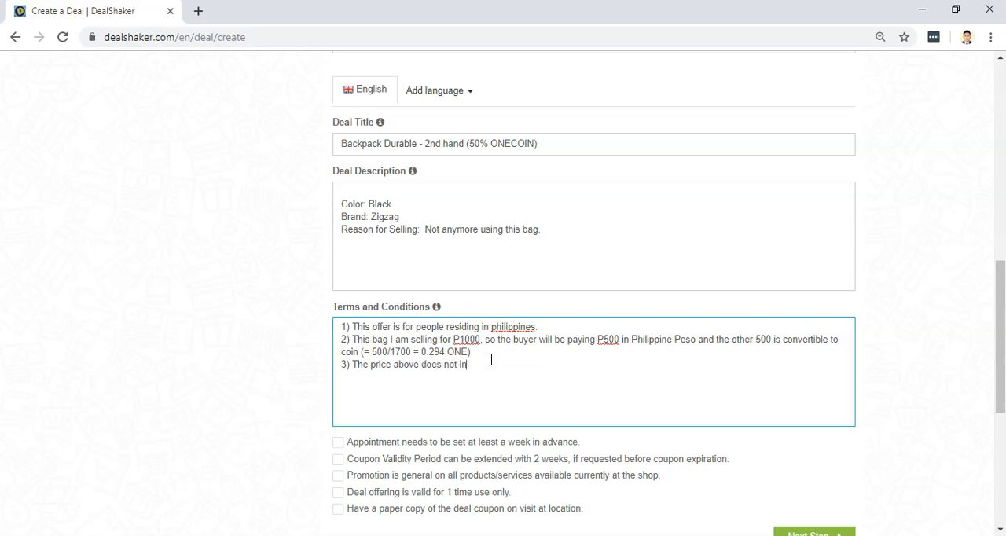
{"action": "type", "text": "clude shipping fee, so if shipping is ne"}
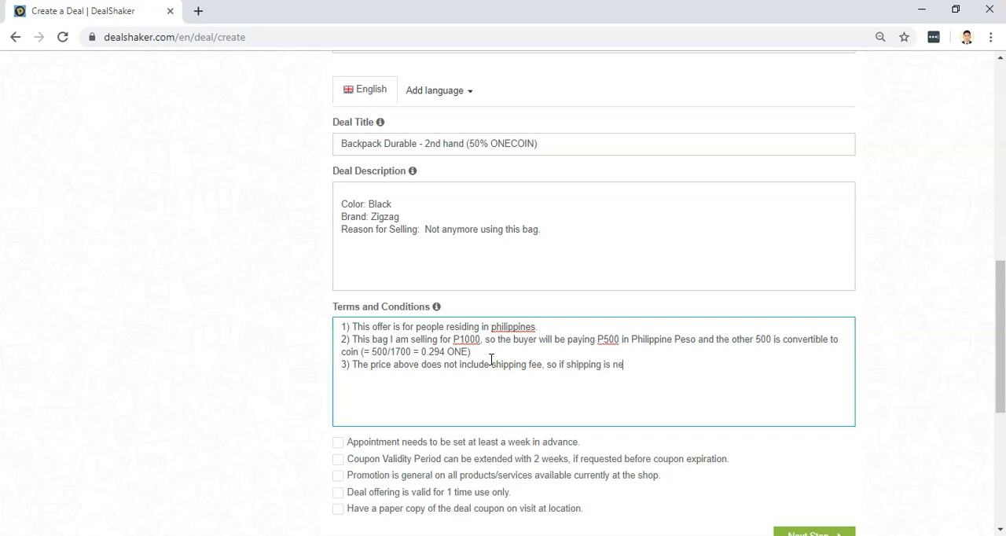
{"action": "type", "text": "eded, it"}
Complete the third term with ", the buyer will be charged more.".
{"action": "key", "text": "BackSpace"}
{"action": "key", "text": "BackSpace"}
{"action": "type", "text": "the buyer will"}
{"action": "type", "text": "be"}
{"action": "key", "text": "BackSpace"}
{"action": "key", "text": "BackSpace"}
{"action": "key", "text": "BackSpace"}
{"action": "type", "text": "be "}
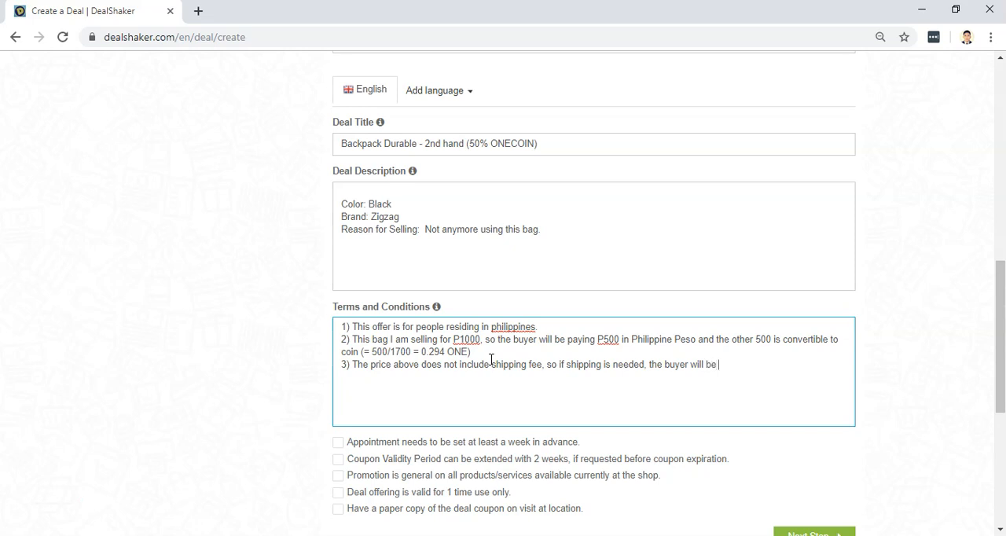
{"action": "type", "text": "charged more"}
Start a fourth term on a new line reading "4) for any questions,".
{"action": "key", "text": "Return"}
{"action": "type", "text": "4) for mor"}
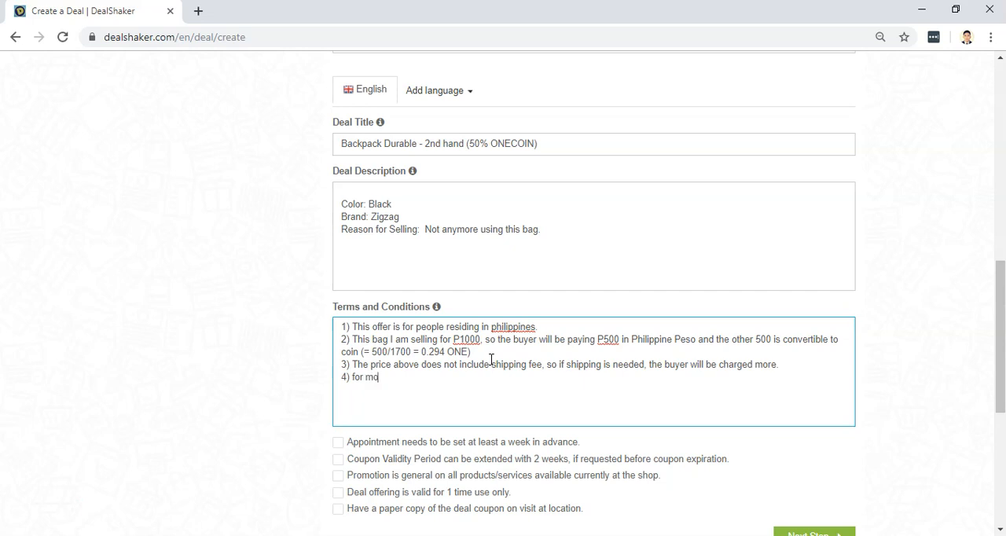
{"action": "key", "text": "BackSpace"}
{"action": "key", "text": "BackSpace"}
{"action": "key", "text": "BackSpace"}
{"action": "type", "text": "any c"}
{"action": "key", "text": "BackSpace"}
{"action": "type", "text": "questions. contact the"}
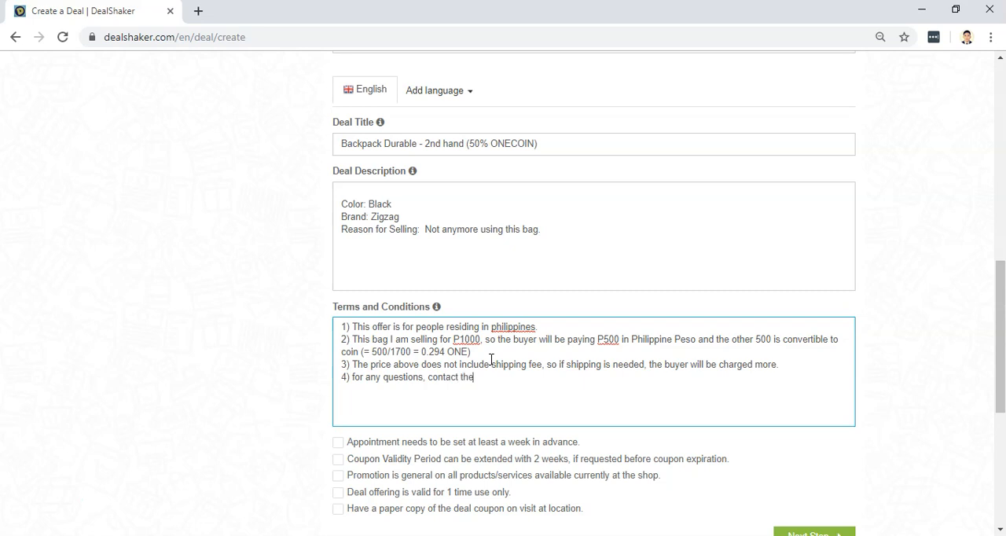
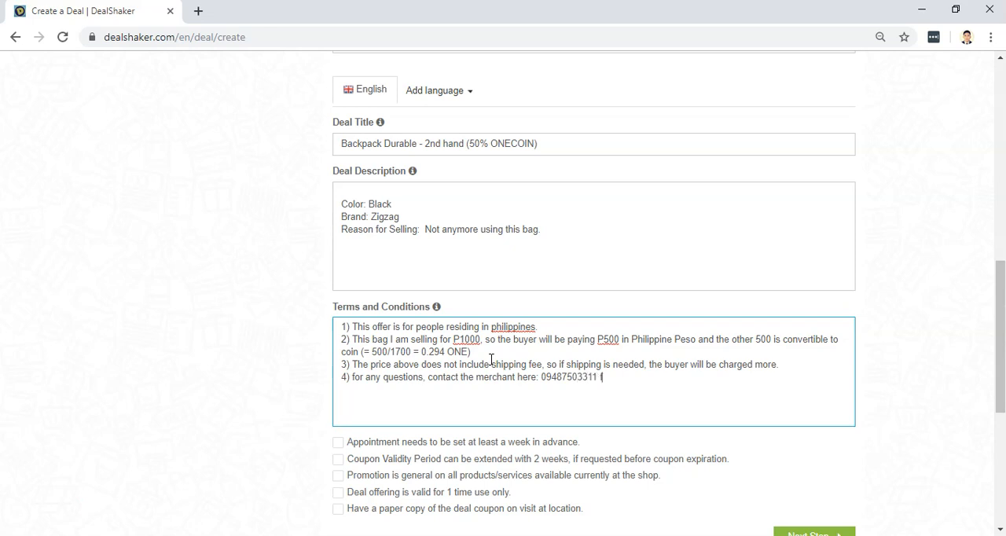
Add the merchant's phone number and Facebook page address at the end of the fourth term.
{"action": "type", "text": "acebook.com/"}
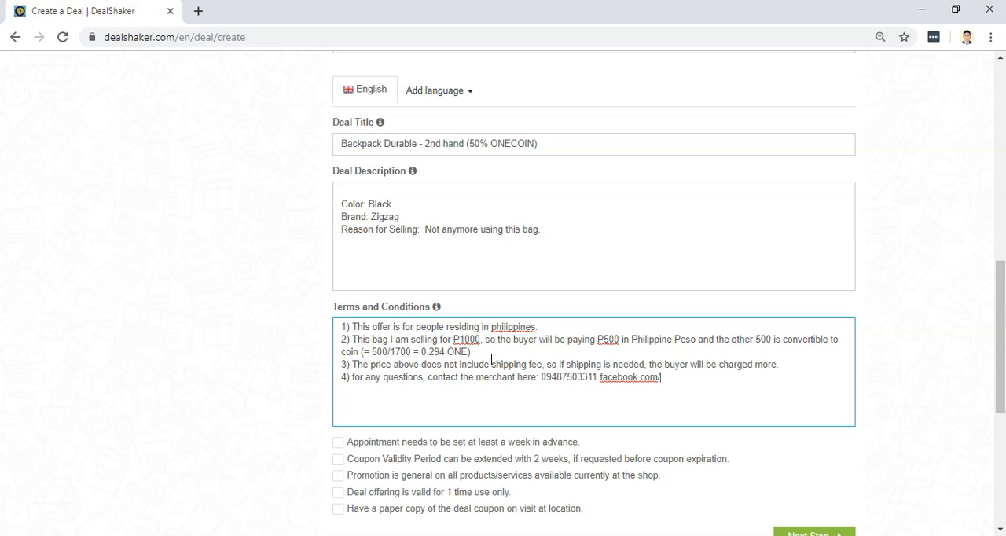
{"action": "type", "text": "mark"}
{"action": "key", "text": "Return"}
{"action": "type", "text": "5)"}
{"action": "key", "text": "BackSpace"}
{"action": "key", "text": "BackSpace"}
{"action": "key", "text": "BackSpace"}
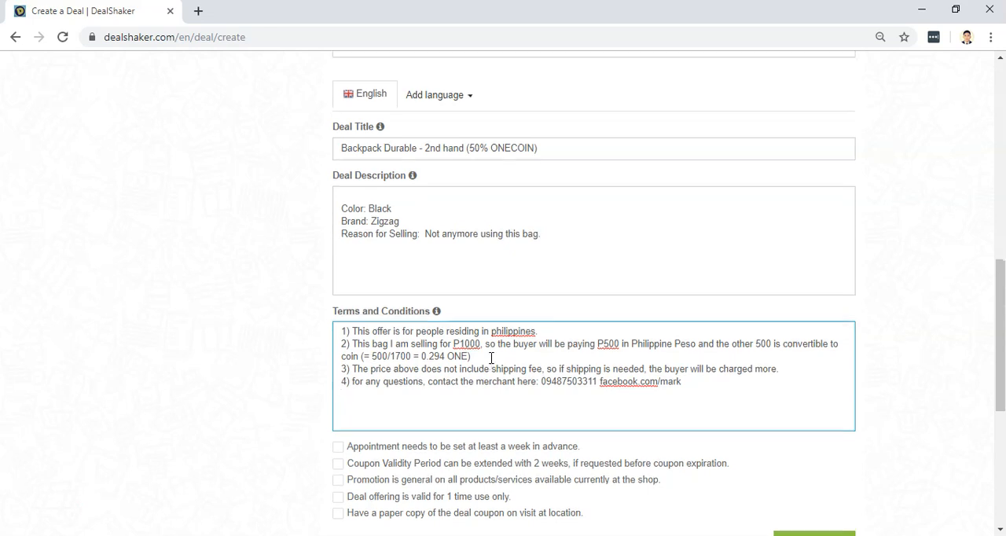
Enable the conditions for extending the coupon validity period by 2 weeks and for a general promotion on all products/services available at the shop.
{"action": "scroll", "coordinate": [491, 358], "scroll_direction": "down", "scroll_amount": 2}
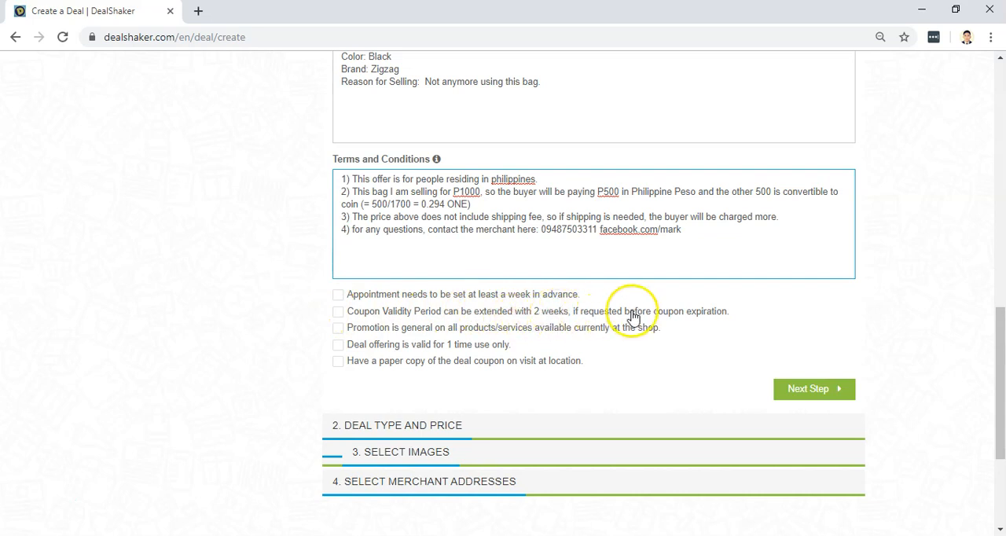
{"action": "left_click", "coordinate": [338, 311]}
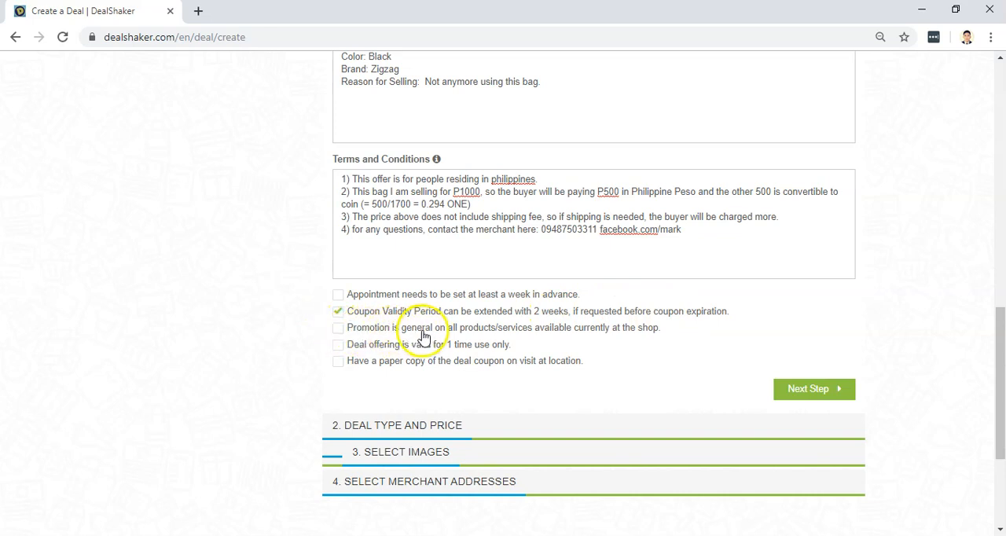
{"action": "left_click", "coordinate": [348, 333]}
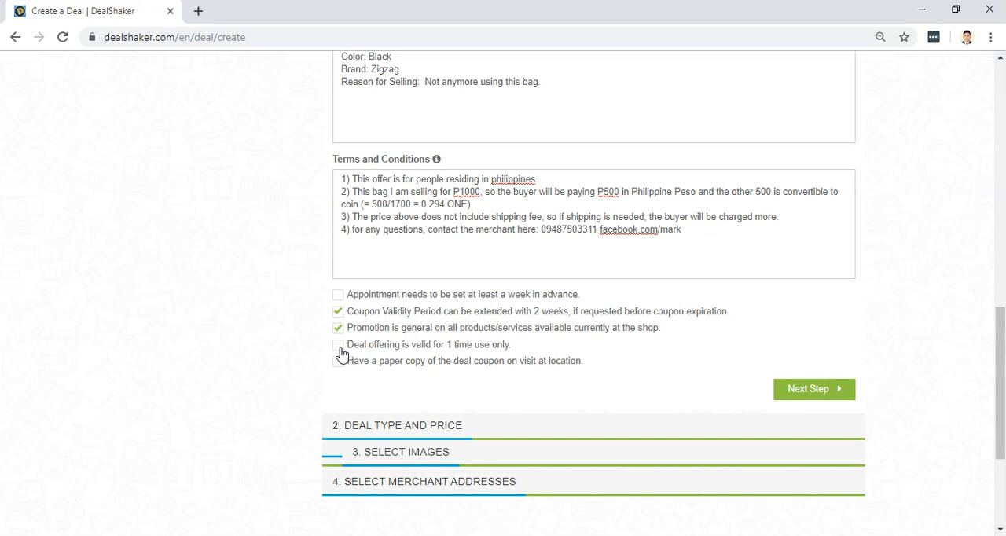
Enable the condition that the deal offering is valid for 1 time use only and proceed to the deal type and price section.
{"action": "left_click", "coordinate": [339, 345]}
{"action": "left_click", "coordinate": [403, 381]}
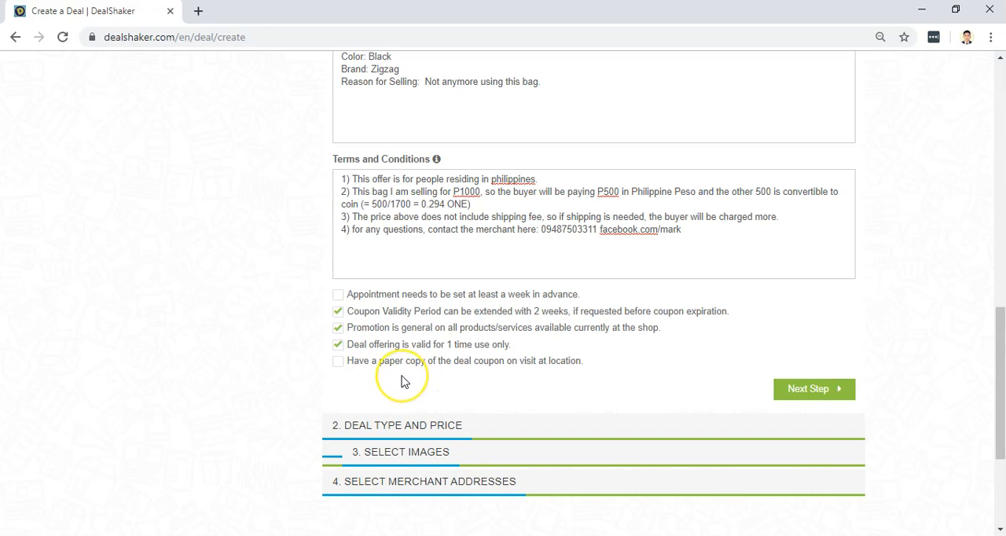
{"action": "scroll", "coordinate": [400, 381], "scroll_direction": "down", "scroll_amount": 1}
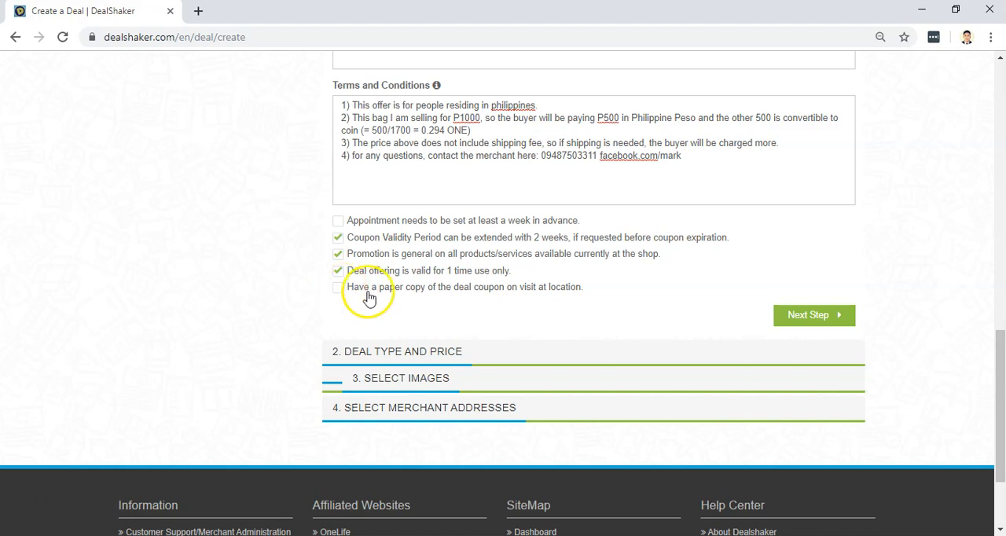
{"action": "left_click", "coordinate": [340, 291]}
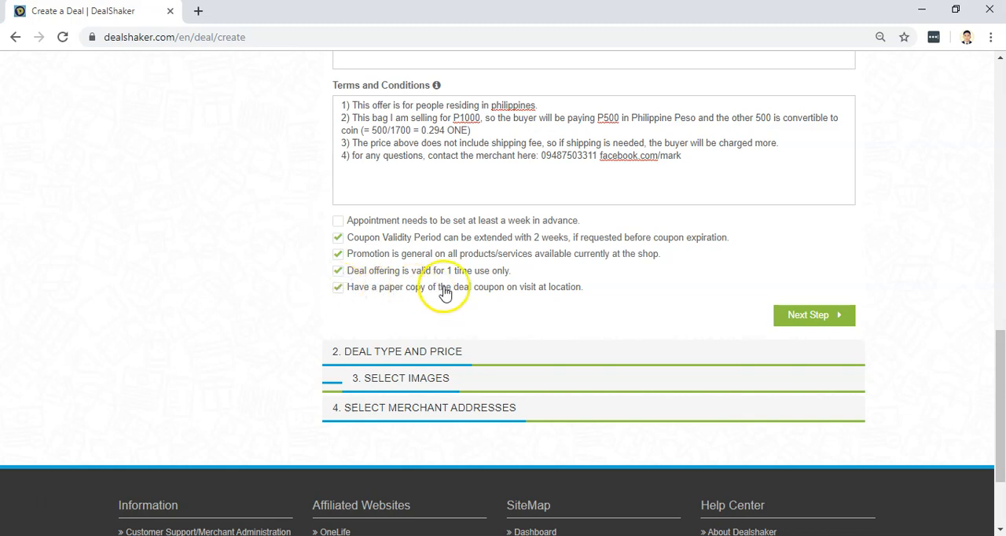
{"action": "left_click", "coordinate": [340, 291]}
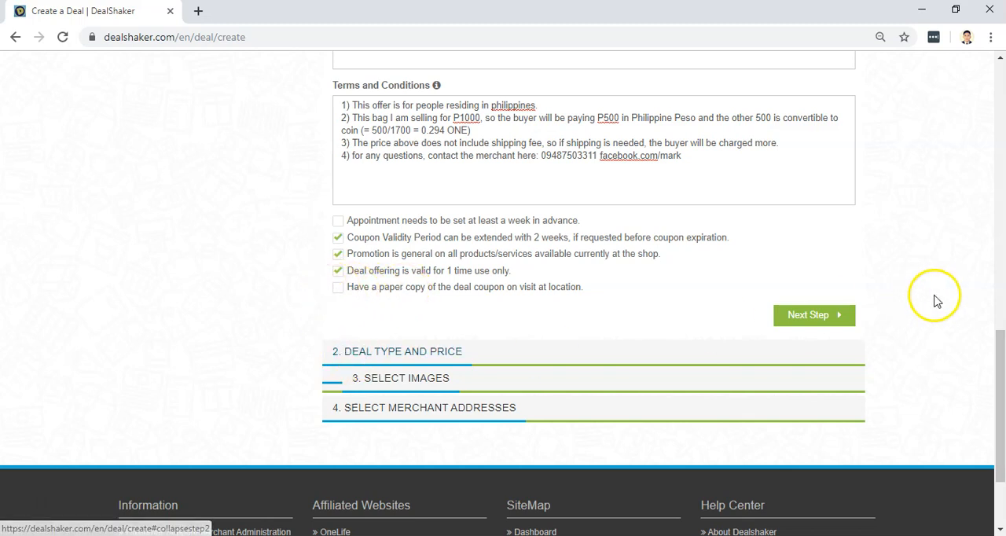
{"action": "left_click", "coordinate": [814, 323]}
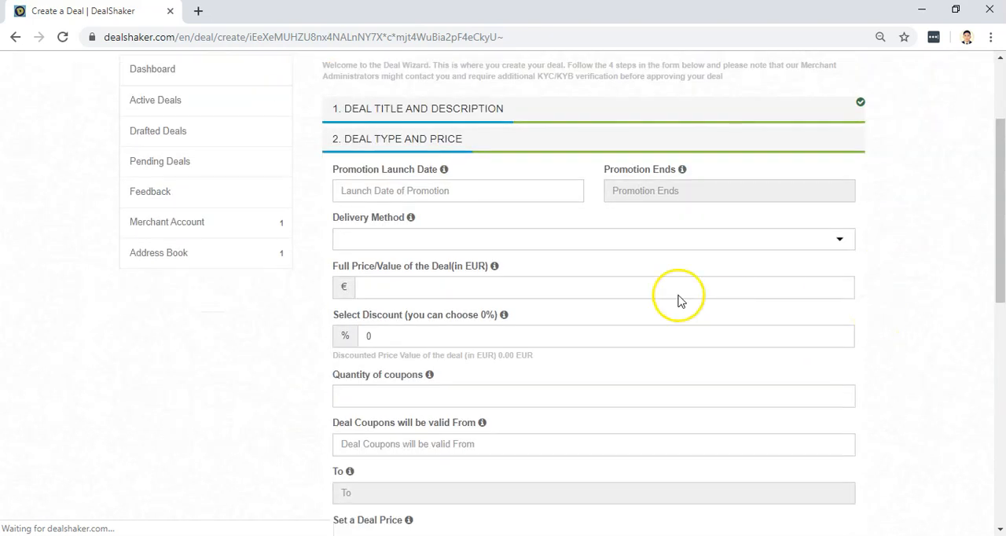
Set the promotion launch date to 19/09/2019 and the promotion end date to 31/12/2019.
{"action": "left_click", "coordinate": [454, 192]}
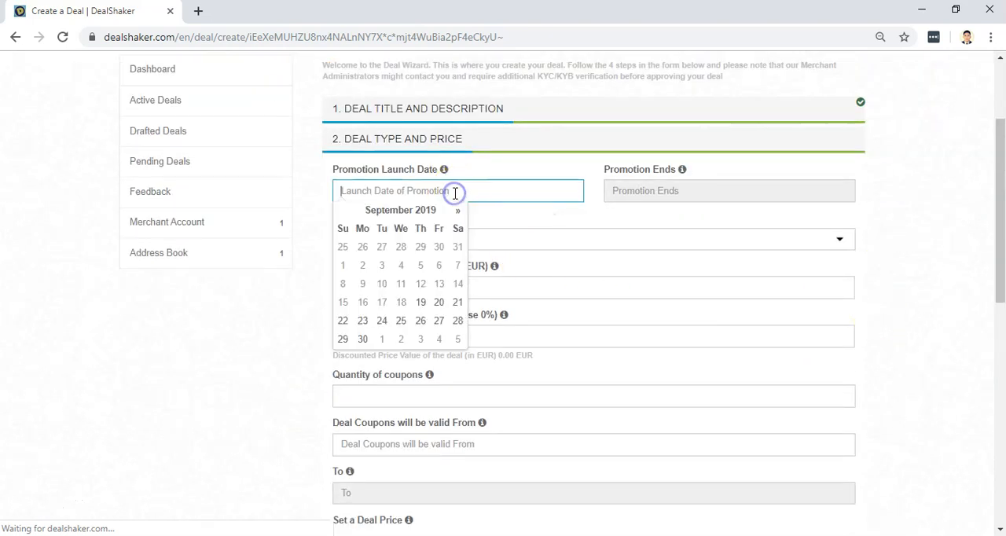
{"action": "left_click", "coordinate": [422, 309]}
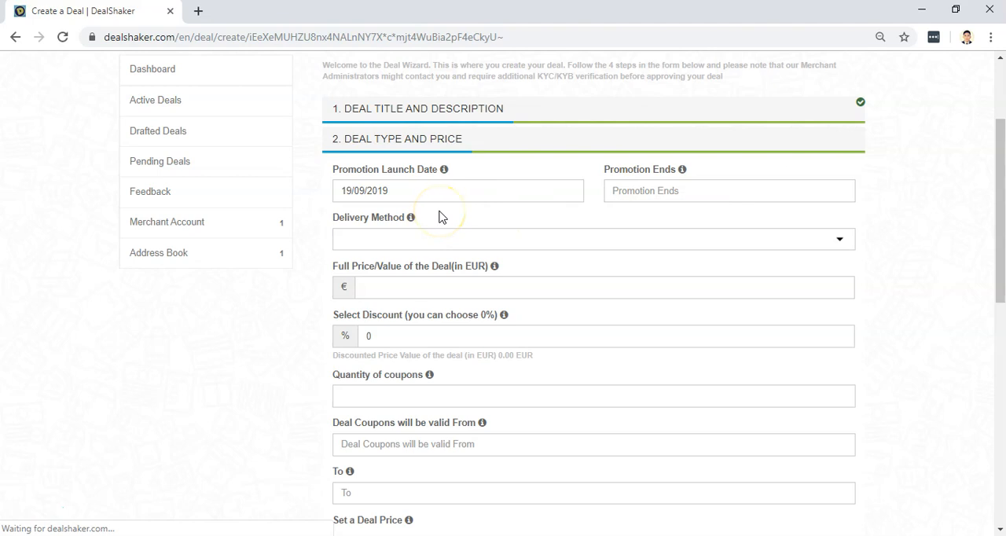
{"action": "left_click", "coordinate": [629, 190]}
{"action": "left_click", "coordinate": [730, 210]}
{"action": "left_click", "coordinate": [730, 210]}
{"action": "left_click", "coordinate": [652, 338]}
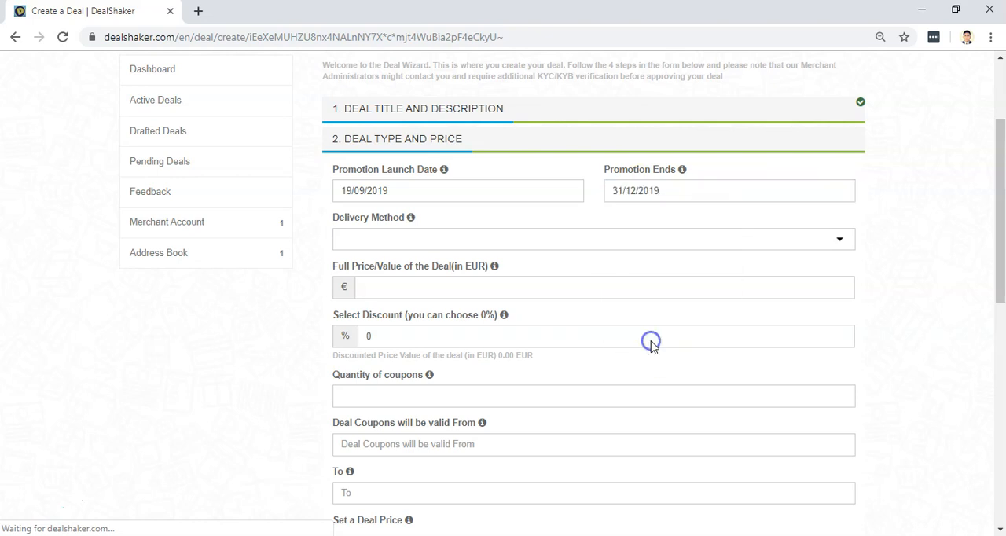
Choose Self Organized Shipping as the delivery method and set the full price of the deal to 17.54 EUR.
{"action": "left_click", "coordinate": [382, 236]}
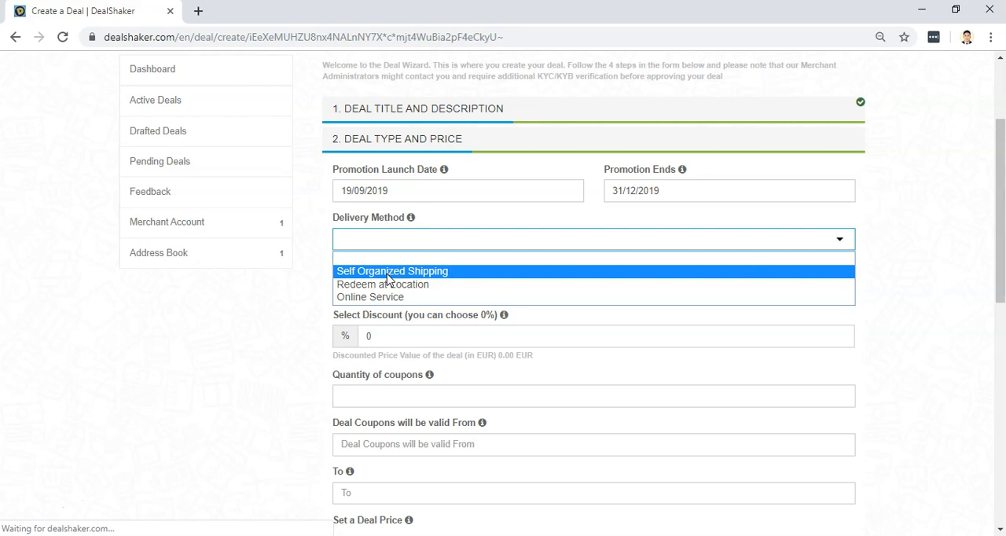
{"action": "left_click", "coordinate": [385, 272]}
{"action": "left_click", "coordinate": [387, 288]}
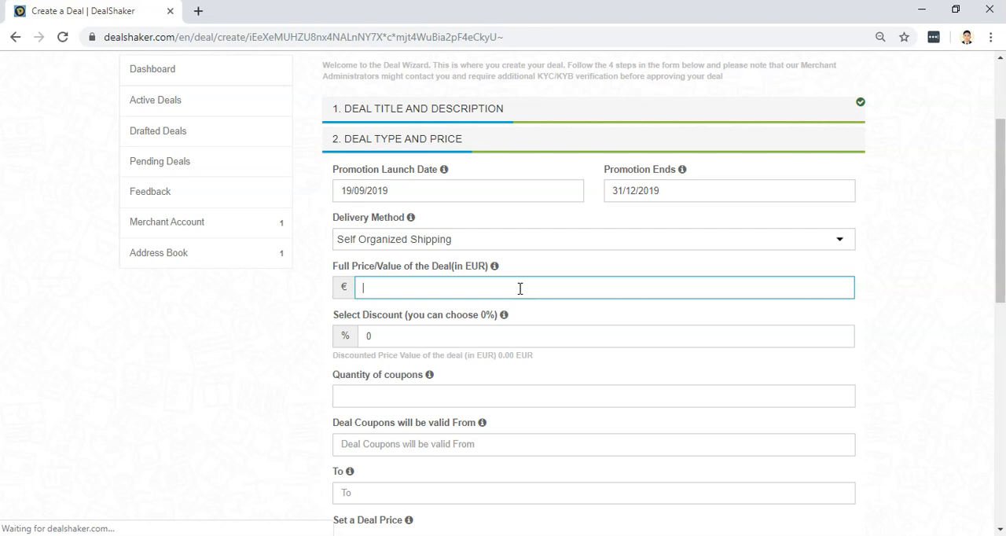
{"action": "type", "text": "17.54"}
{"action": "left_click", "coordinate": [515, 289]}
{"action": "scroll", "coordinate": [515, 289], "scroll_direction": "down", "scroll_amount": 1}
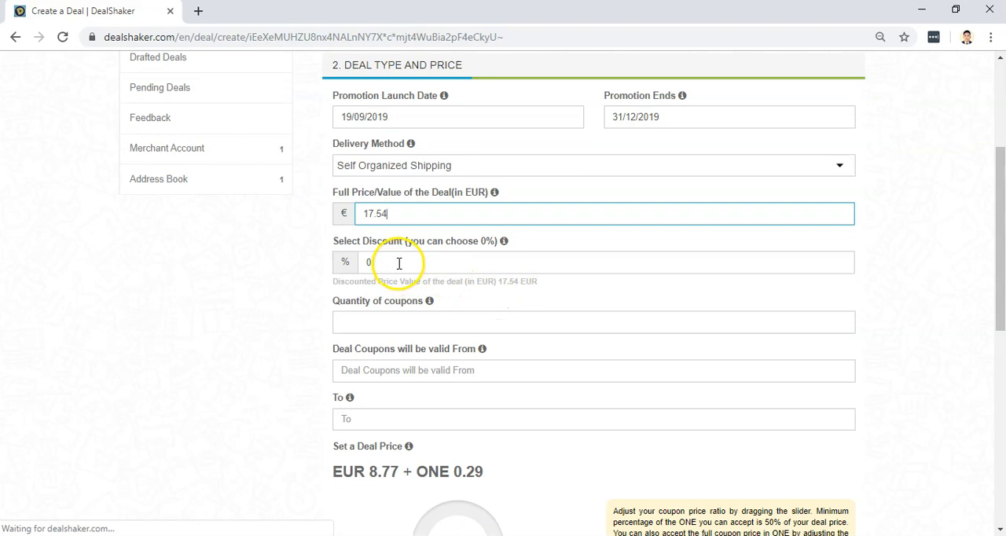
Check the discount option's explanation, keep the discount at 0%, and set the quantity of coupons to 10.
{"action": "mouse_move", "coordinate": [506, 244]}
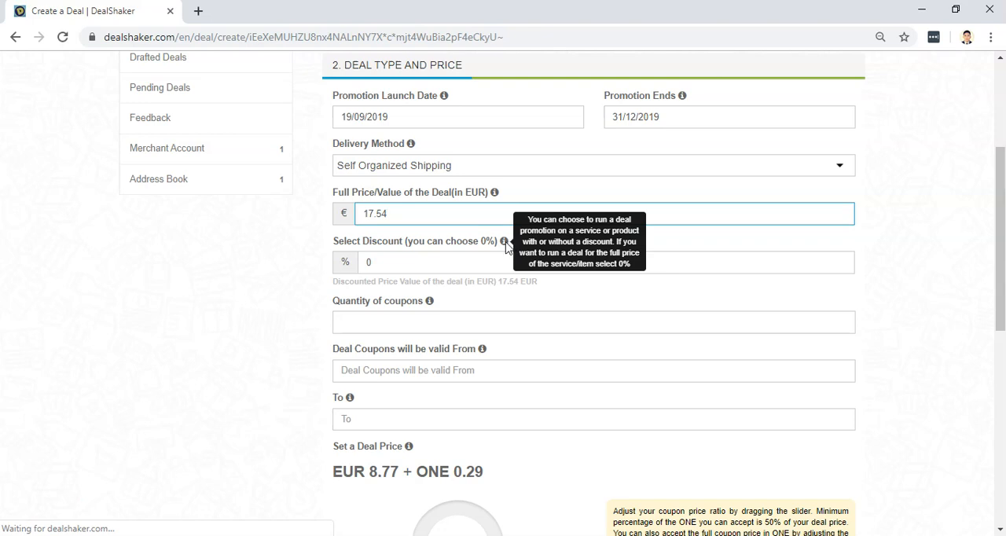
{"action": "left_click", "coordinate": [392, 261]}
{"action": "scroll", "coordinate": [393, 263], "scroll_direction": "down", "scroll_amount": 1}
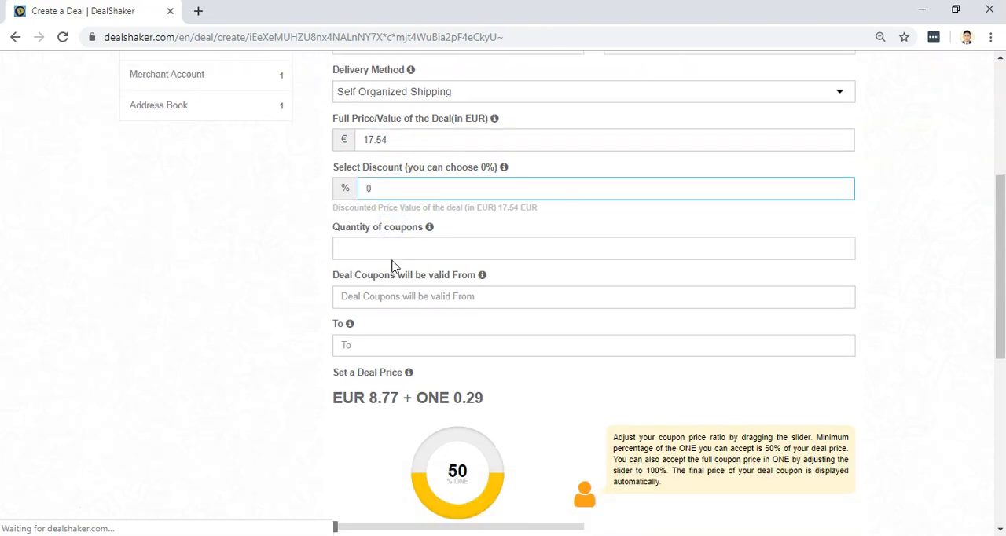
{"action": "left_click", "coordinate": [387, 251]}
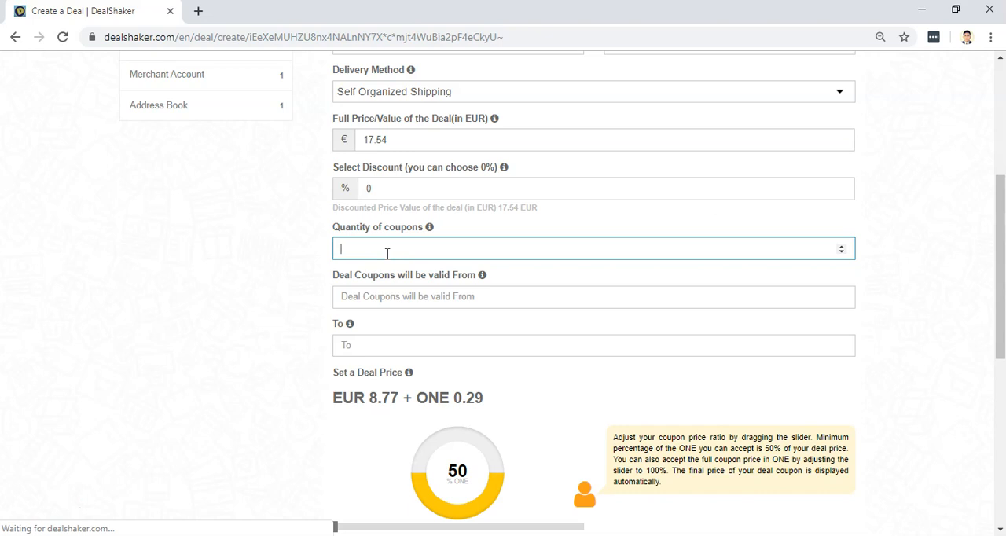
{"action": "type", "text": "10"}
Set the deal coupons' validity period from 19/09/2019 to 31/12/2019.
{"action": "left_click", "coordinate": [374, 298]}
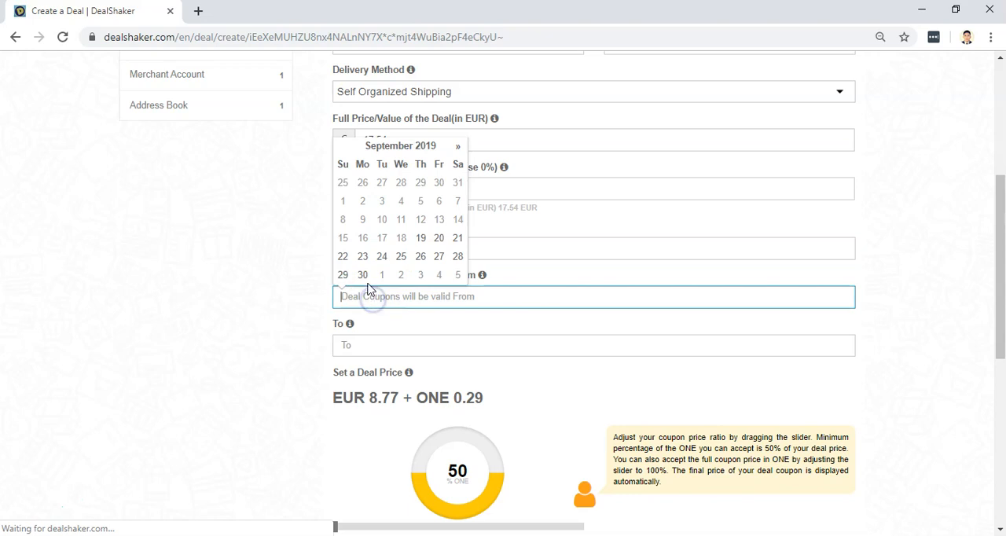
{"action": "left_click", "coordinate": [428, 244]}
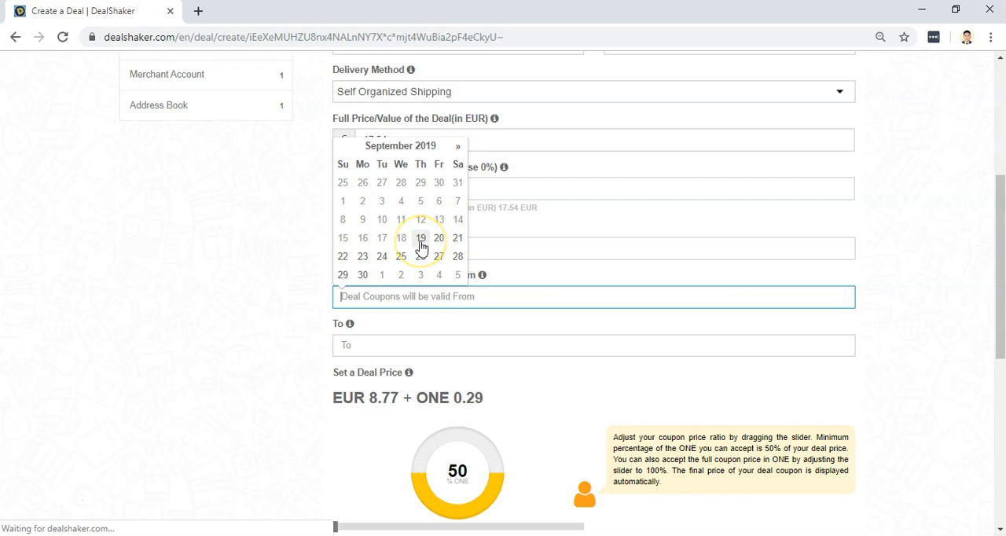
{"action": "left_click", "coordinate": [421, 244]}
{"action": "left_click", "coordinate": [366, 349]}
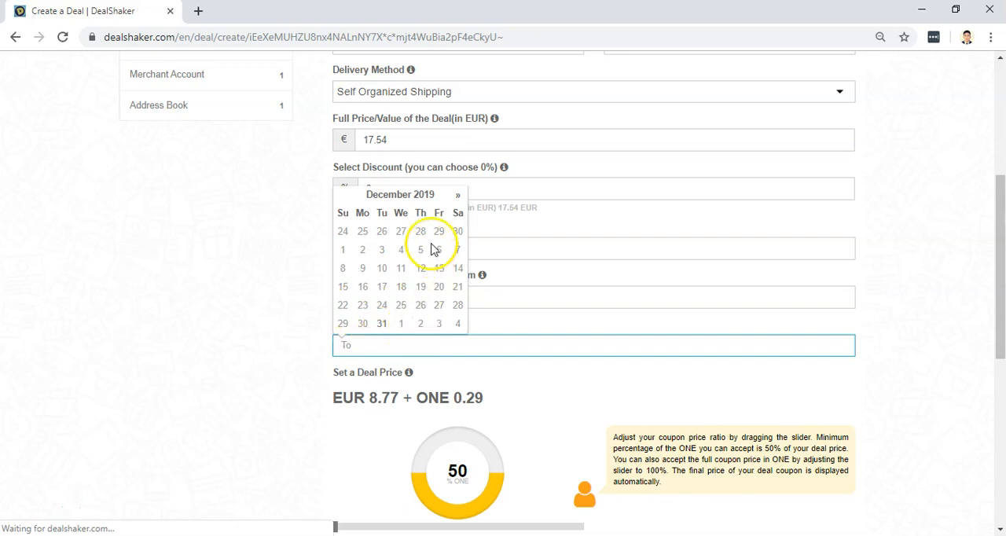
{"action": "left_click", "coordinate": [382, 324]}
Review the deal price split and replace the full price of the deal with 8.77 EUR.
{"action": "scroll", "coordinate": [478, 321], "scroll_direction": "down", "scroll_amount": 1}
{"action": "scroll", "coordinate": [476, 321], "scroll_direction": "down", "scroll_amount": 3}
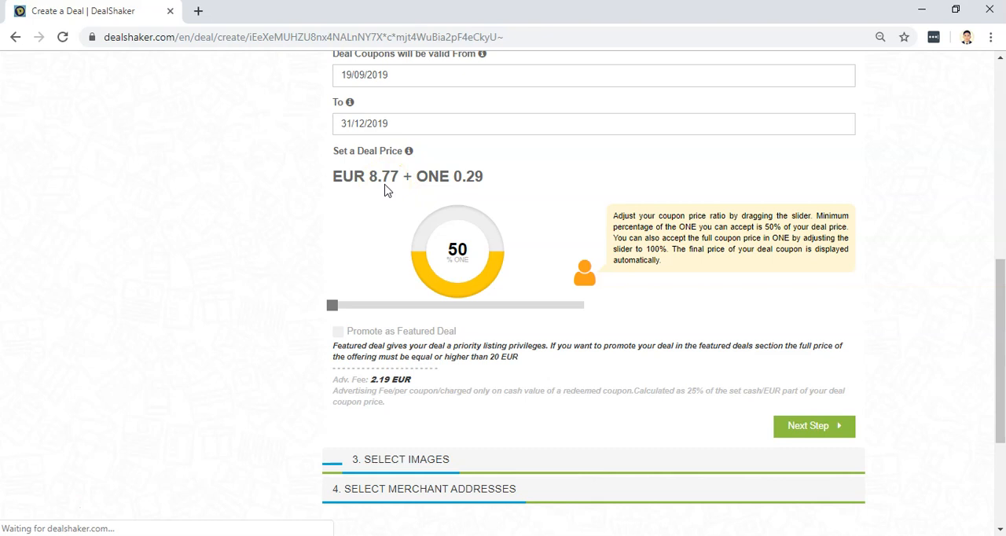
{"action": "scroll", "coordinate": [385, 191], "scroll_direction": "up", "scroll_amount": 3}
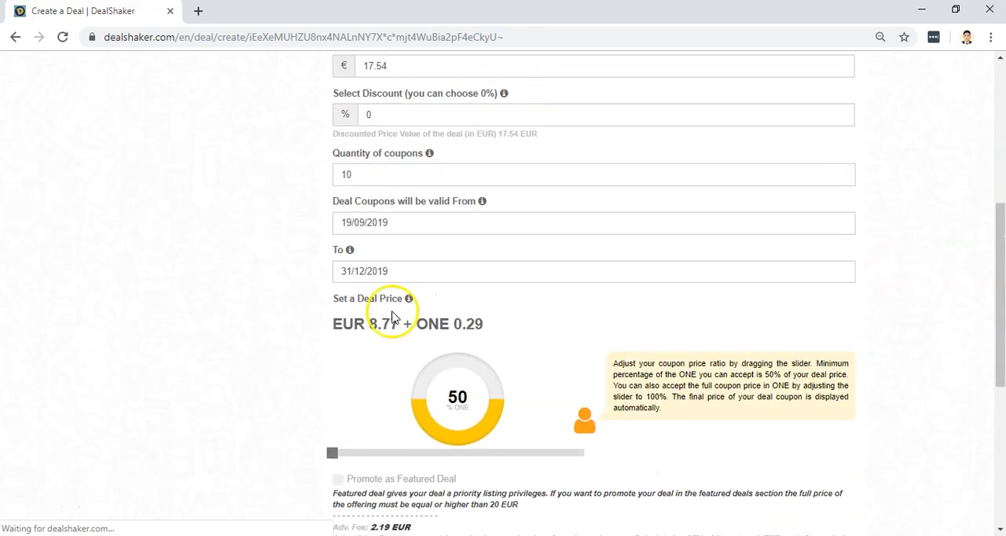
{"action": "scroll", "coordinate": [406, 349], "scroll_direction": "up", "scroll_amount": 2}
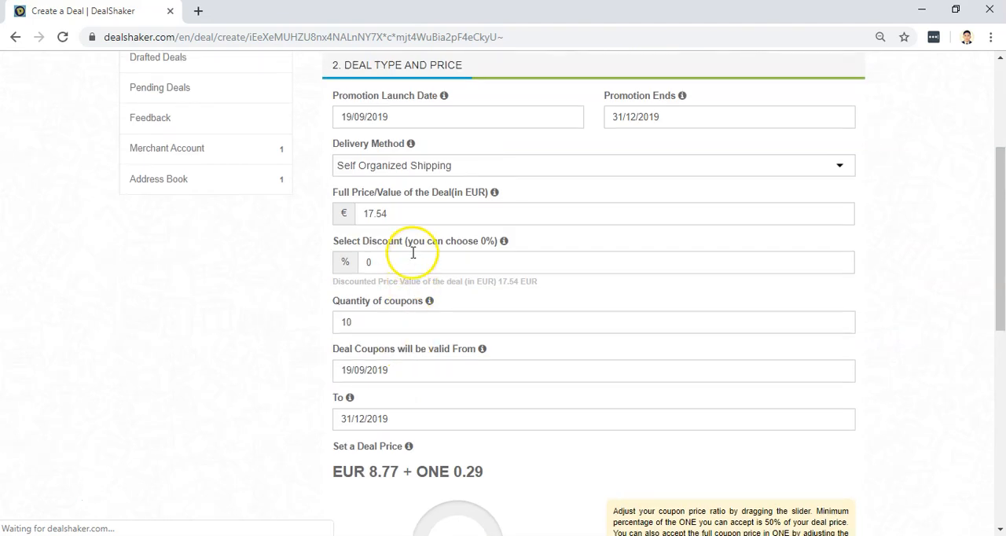
{"action": "left_click", "coordinate": [409, 212]}
{"action": "left_click_drag", "start_coordinate": [410, 213], "coordinate": [365, 213]}
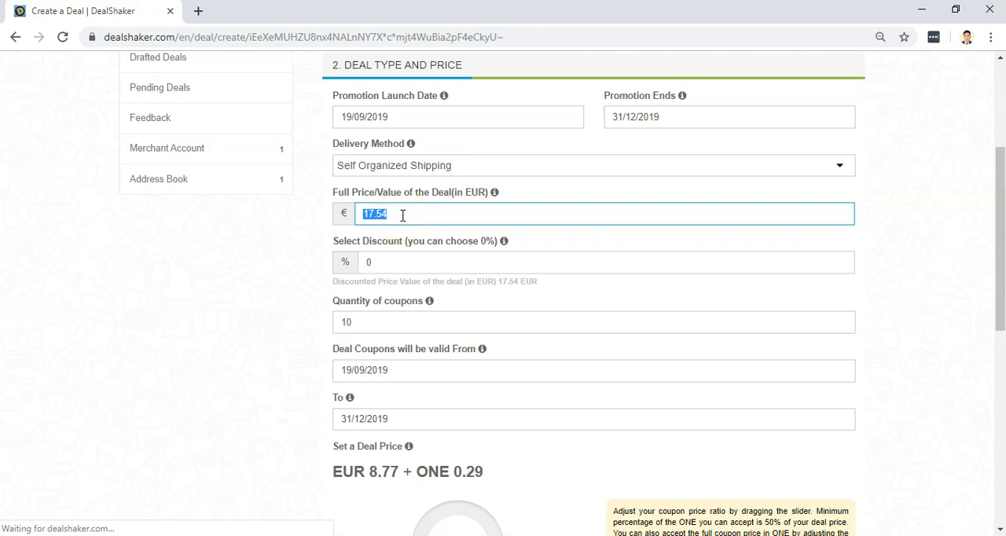
{"action": "scroll", "coordinate": [403, 215], "scroll_direction": "down", "scroll_amount": 2}
{"action": "scroll", "coordinate": [403, 218], "scroll_direction": "up", "scroll_amount": 1}
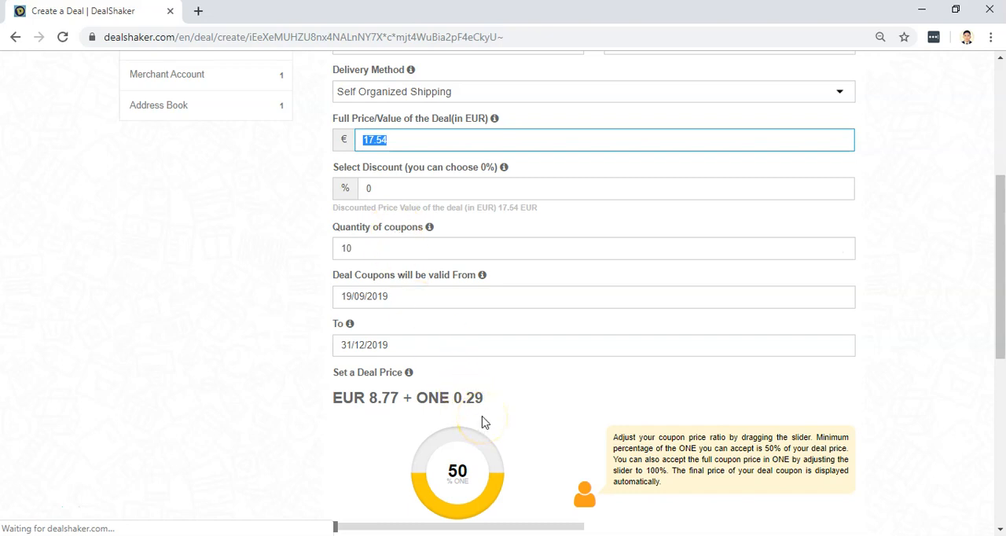
{"action": "key", "text": "BackSpace"}
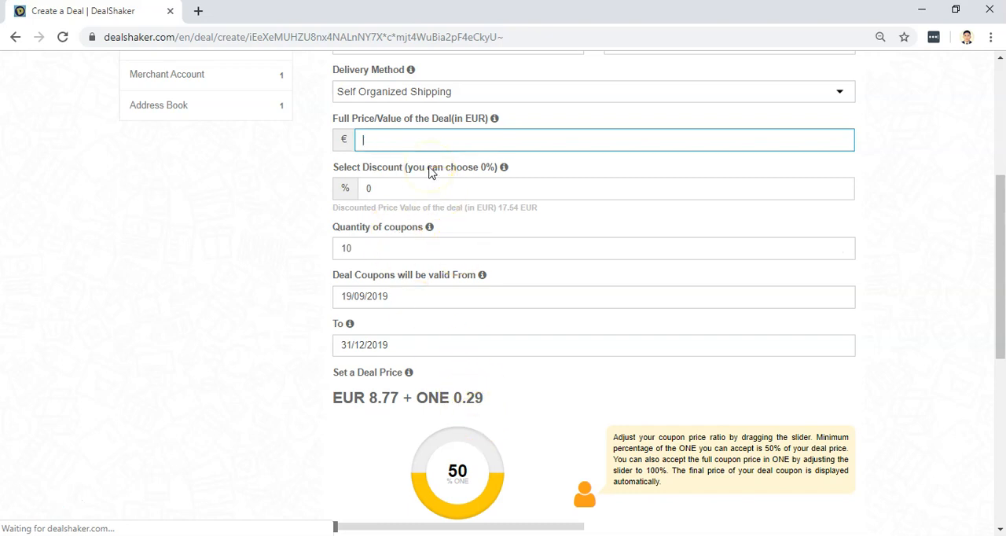
{"action": "type", "text": "0"}
{"action": "key", "text": "BackSpace"}
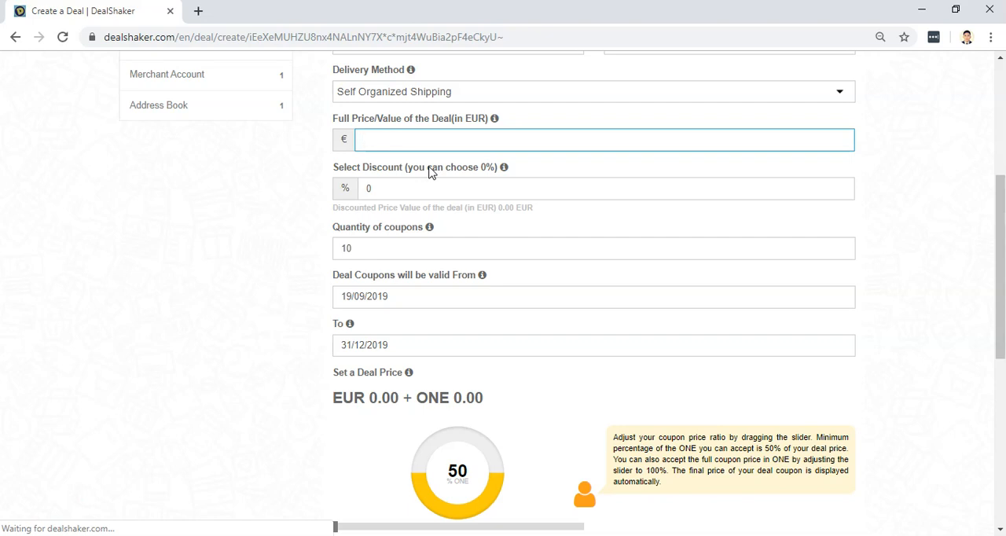
{"action": "left_click", "coordinate": [418, 174]}
{"action": "type", "text": "8.77"}
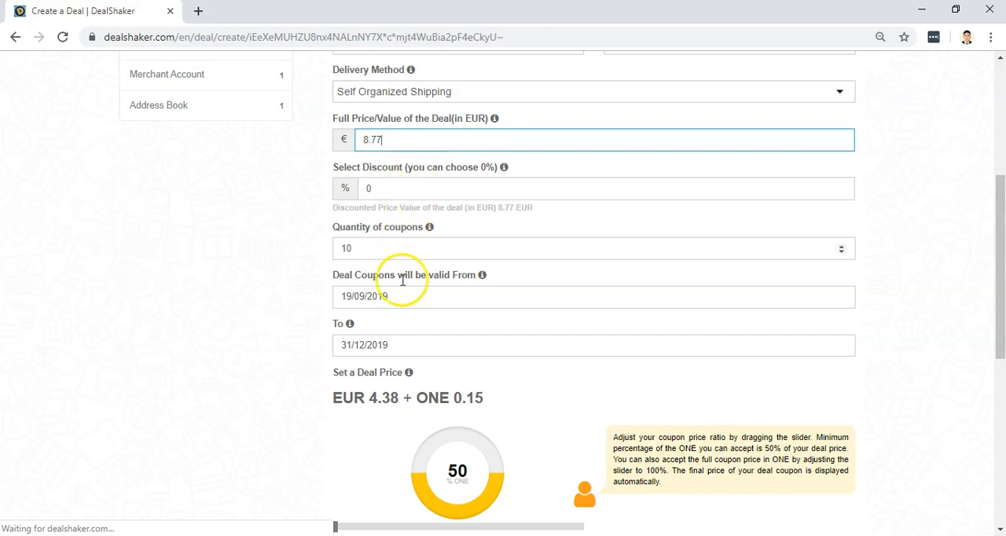
Set the coupon price ratio to 100% ONE and proceed to the image selection.
{"action": "scroll", "coordinate": [401, 337], "scroll_direction": "down", "scroll_amount": 2}
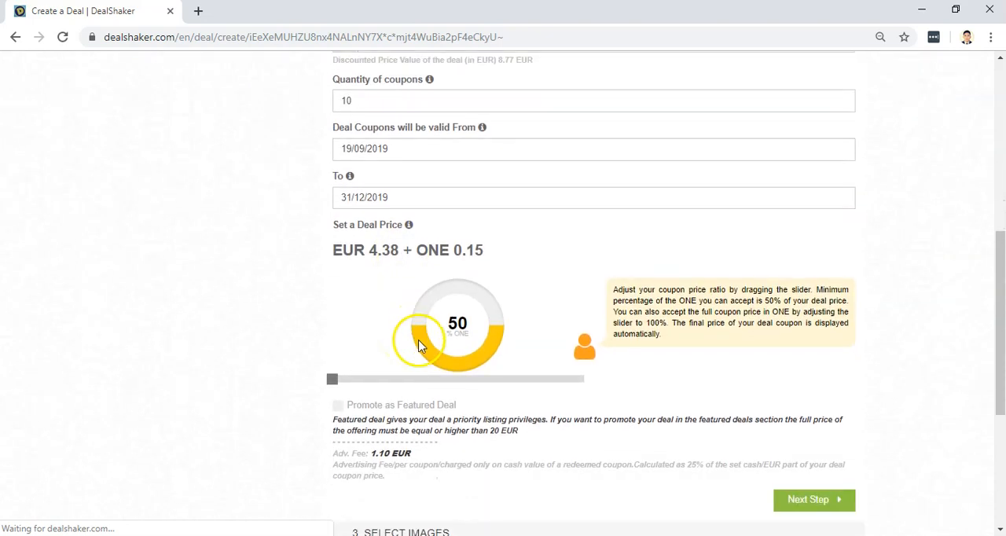
{"action": "left_click_drag", "start_coordinate": [332, 380], "coordinate": [605, 397]}
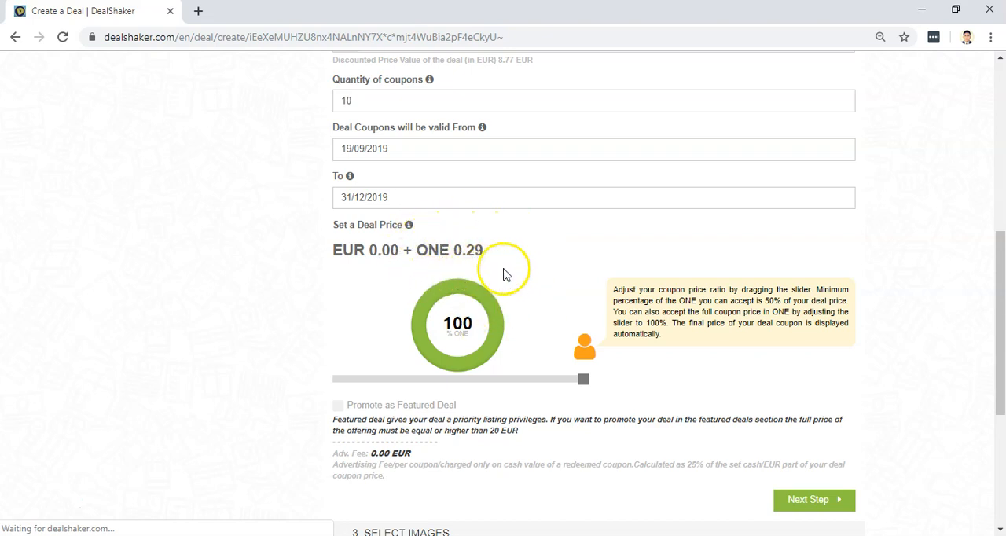
{"action": "scroll", "coordinate": [505, 274], "scroll_direction": "up", "scroll_amount": 2}
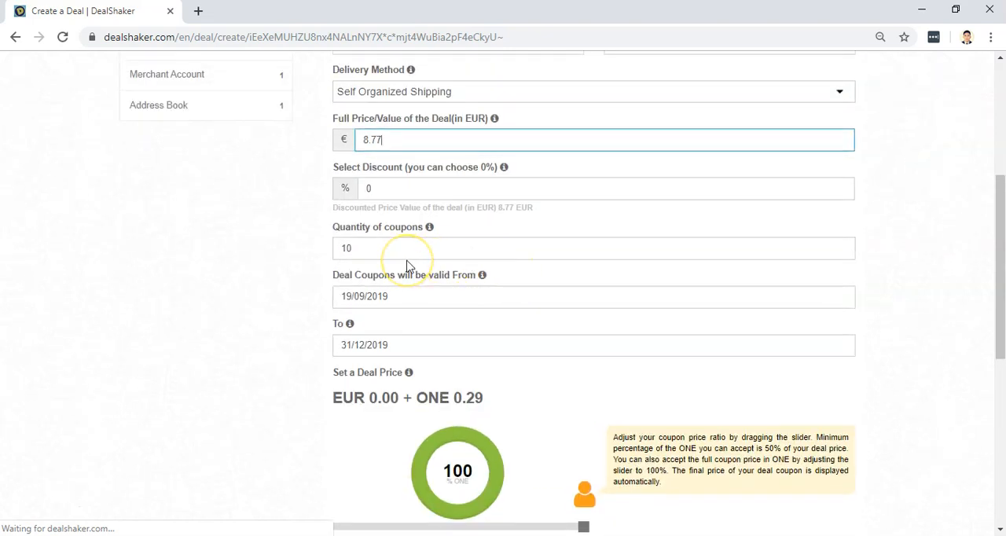
{"action": "scroll", "coordinate": [406, 265], "scroll_direction": "down", "scroll_amount": 1}
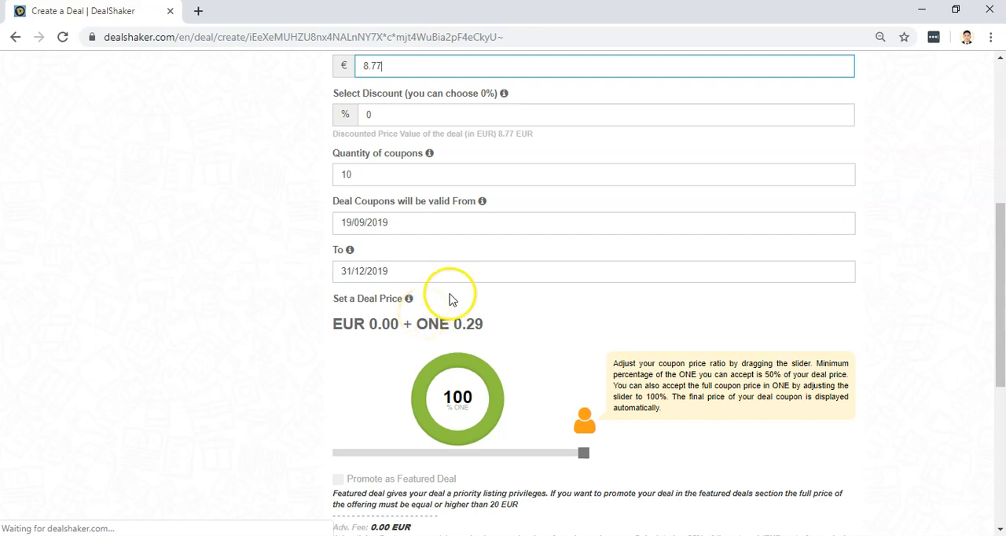
{"action": "scroll", "coordinate": [487, 278], "scroll_direction": "down", "scroll_amount": 2}
{"action": "scroll", "coordinate": [567, 305], "scroll_direction": "down", "scroll_amount": 1}
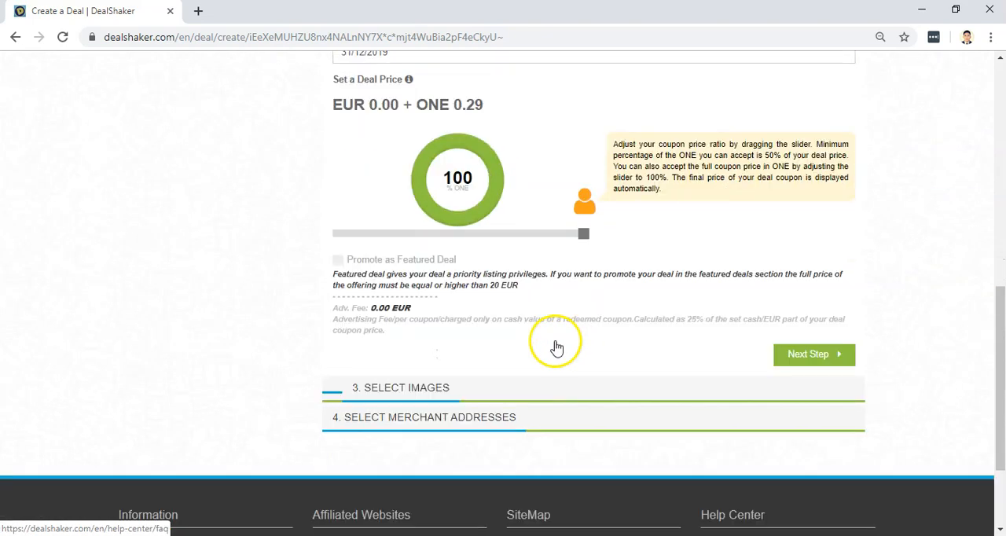
{"action": "left_click", "coordinate": [814, 353]}
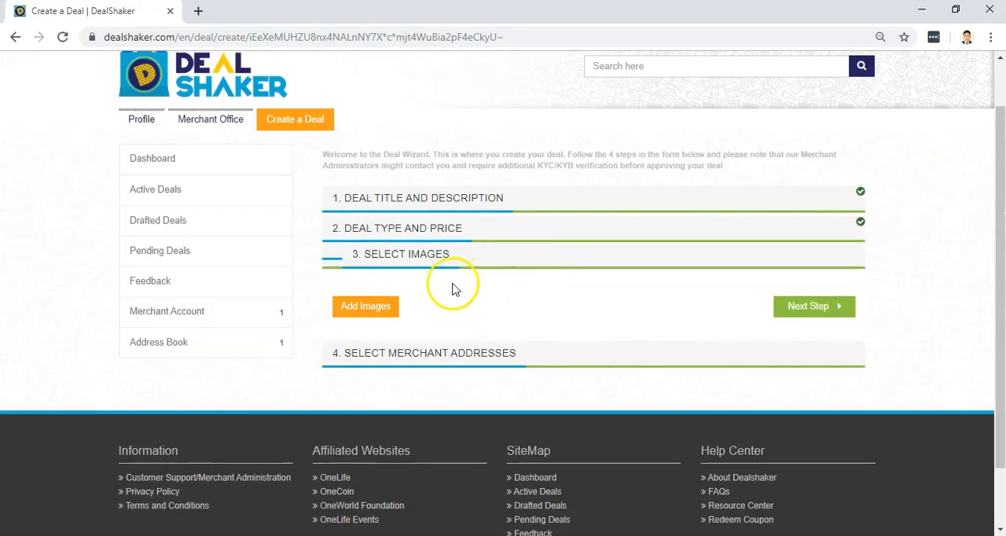
Add the images 01, 02 and 03 from the xfunnels folder to the deal.
{"action": "left_click", "coordinate": [382, 306]}
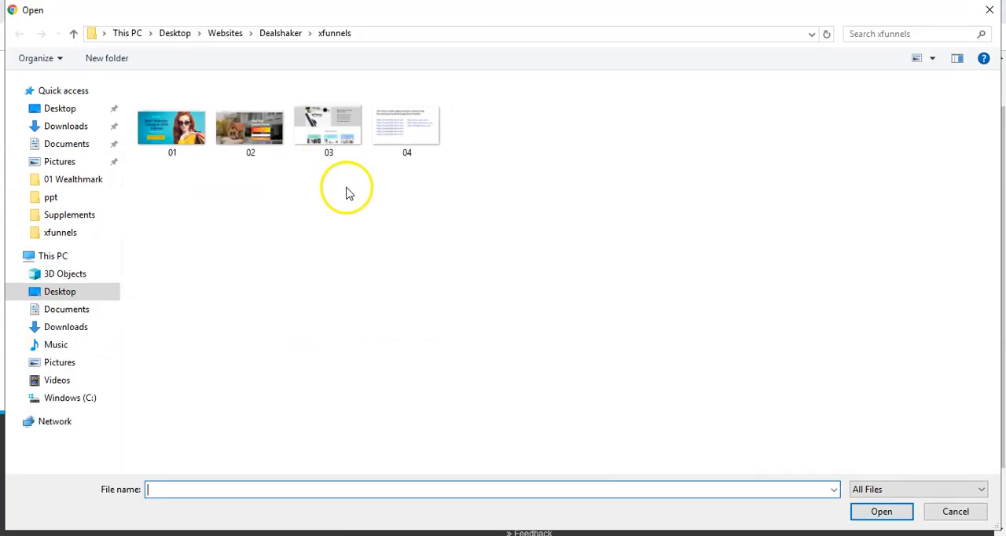
{"action": "left_click_drag", "start_coordinate": [348, 192], "coordinate": [178, 135]}
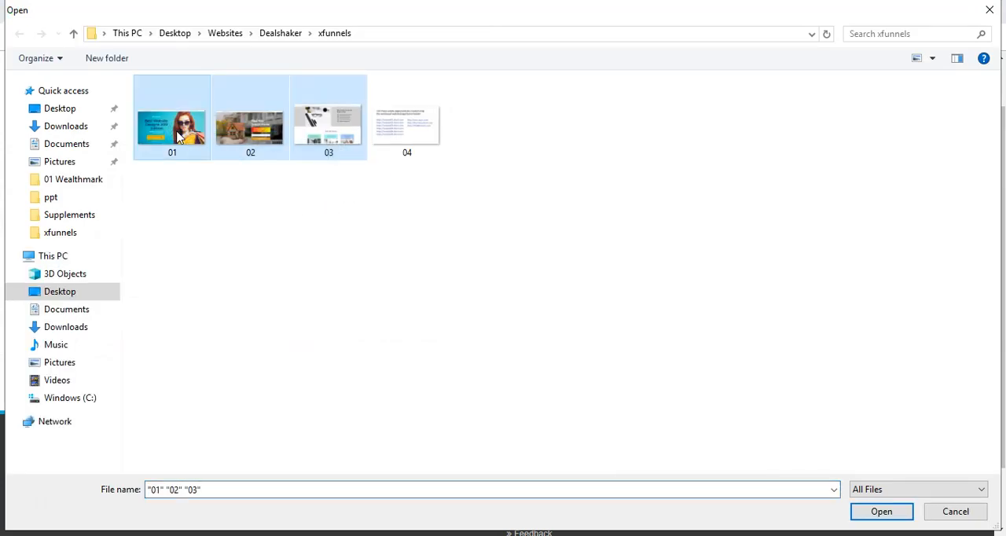
{"action": "key", "text": "Return"}
{"action": "scroll", "coordinate": [550, 247], "scroll_direction": "down", "scroll_amount": 1}
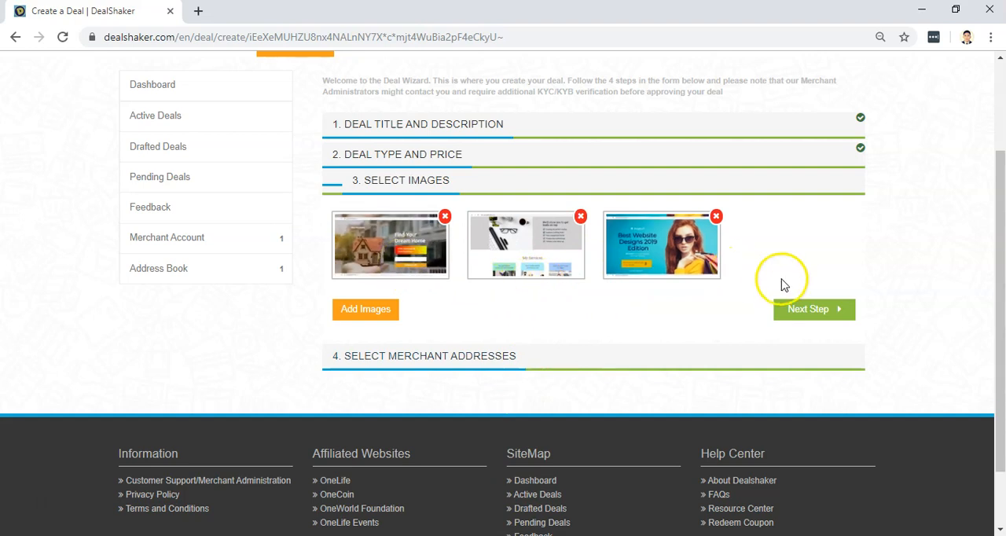
Proceed to the merchant addresses, make the deal available in Asia and assign the Home merchant address.
{"action": "left_click", "coordinate": [808, 310]}
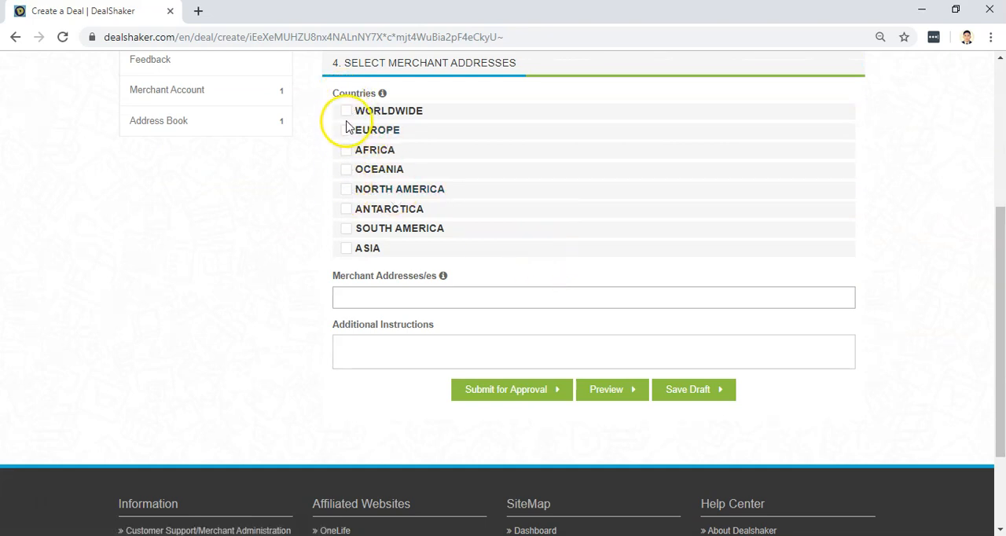
{"action": "left_click", "coordinate": [346, 253]}
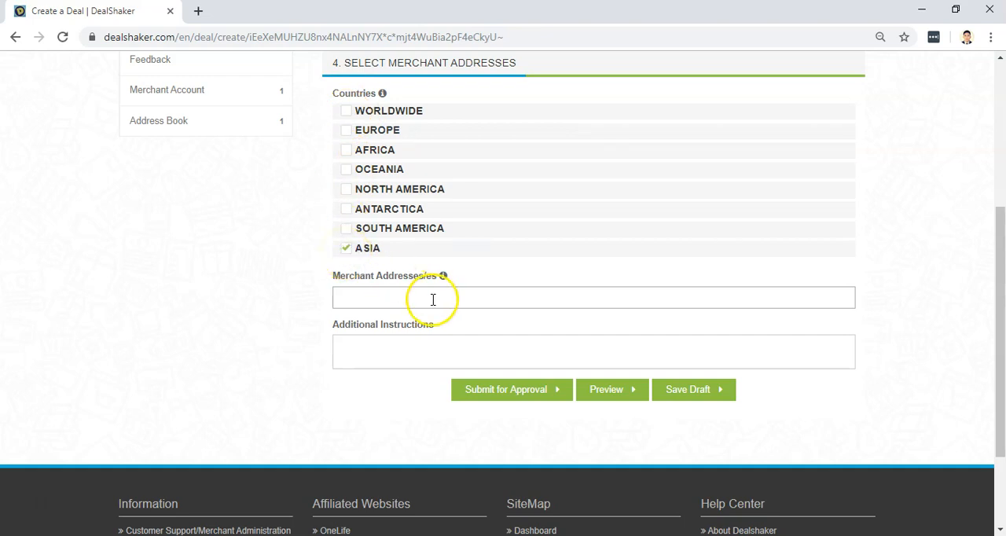
{"action": "left_click", "coordinate": [432, 299]}
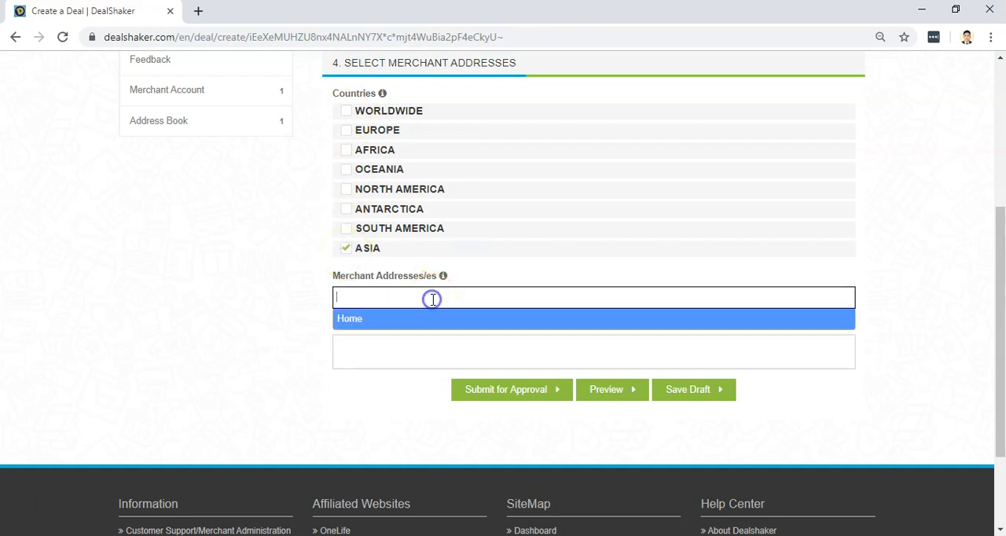
{"action": "left_click", "coordinate": [351, 322]}
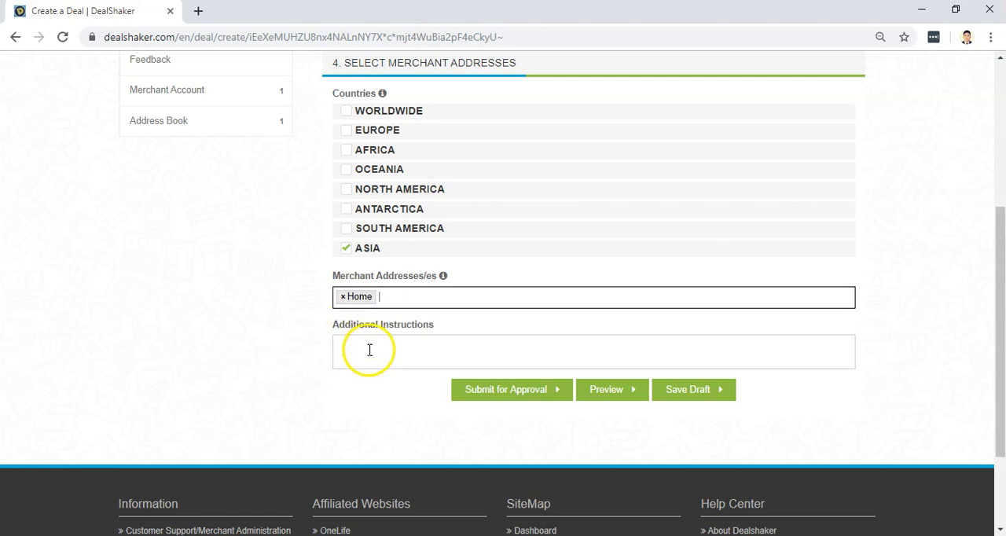
Add the instruction "be sure to contact the merchant first before buying this coupon." and save the deal as a draft.
{"action": "left_click", "coordinate": [369, 346]}
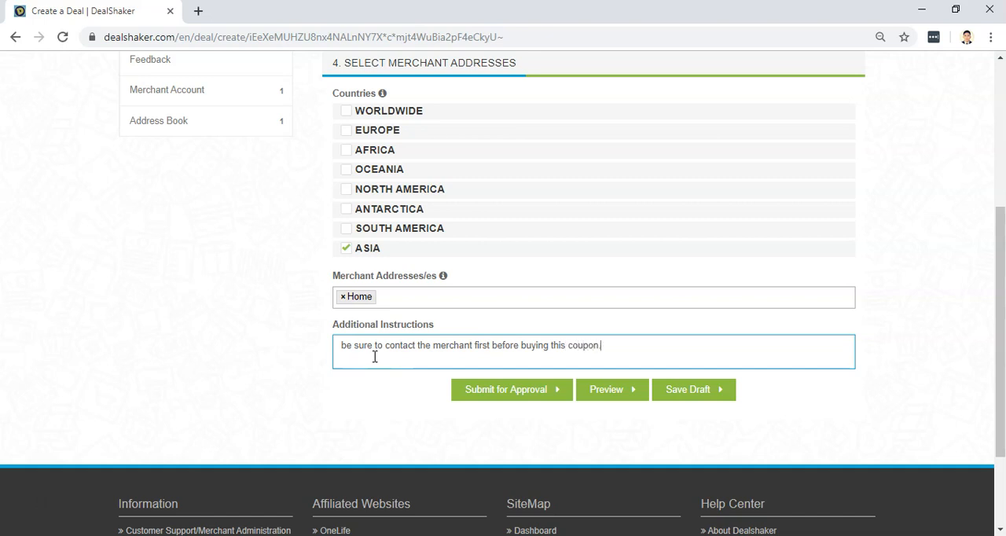
{"action": "left_click", "coordinate": [610, 338]}
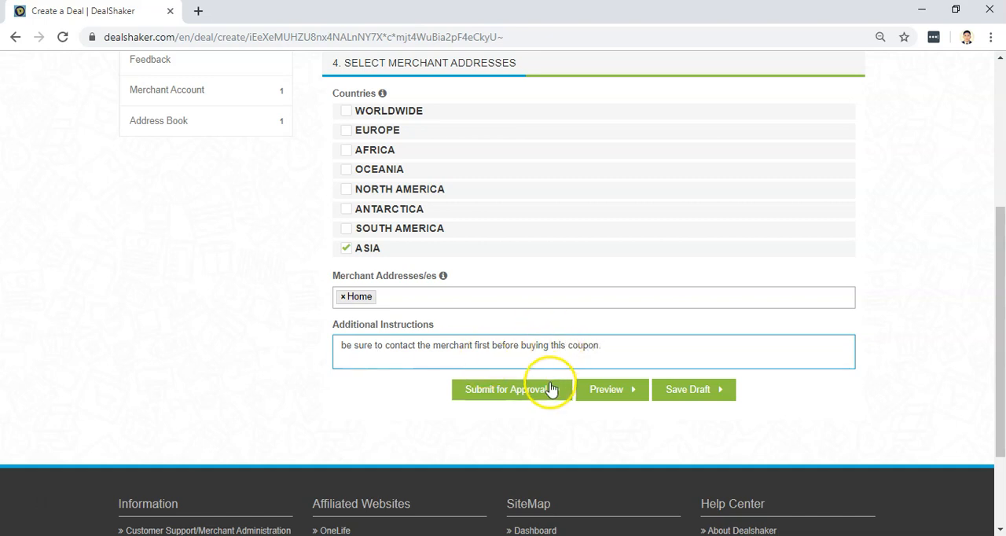
{"action": "left_click", "coordinate": [688, 393]}
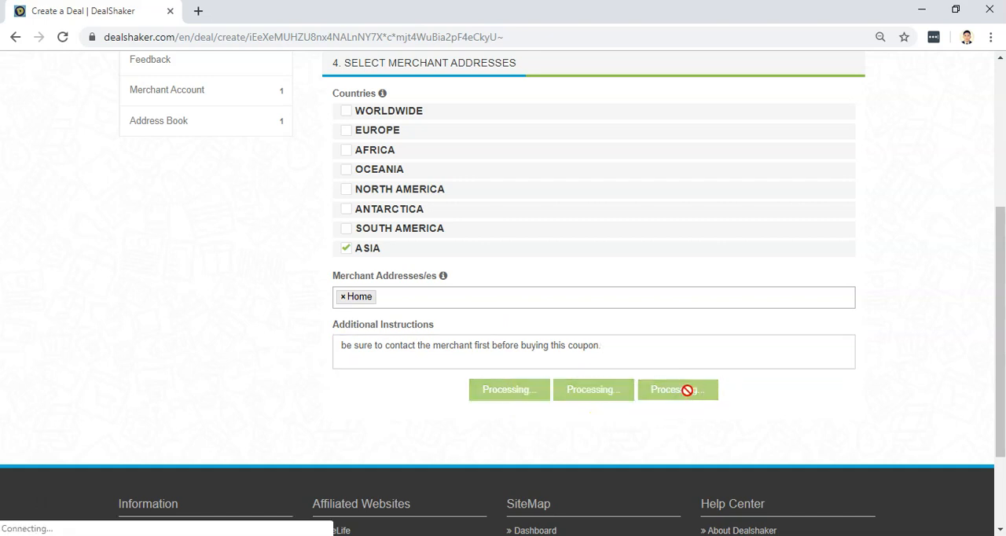
{"action": "left_click", "coordinate": [597, 393]}
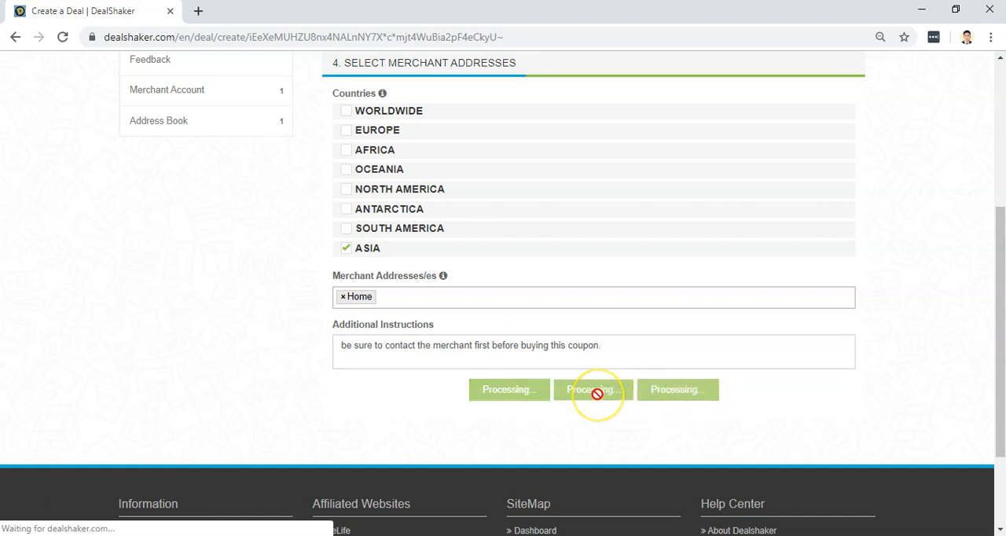
{"action": "left_click", "coordinate": [499, 393]}
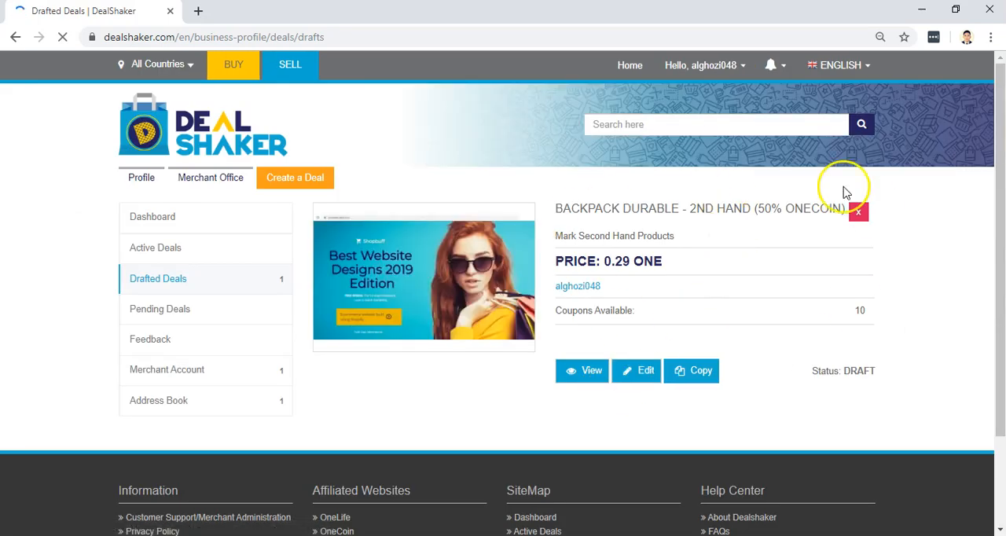
Open the drafted backpack deal's view page in a new browser tab and switch to it.
{"action": "left_click", "coordinate": [590, 377]}
{"action": "right_click", "coordinate": [590, 378]}
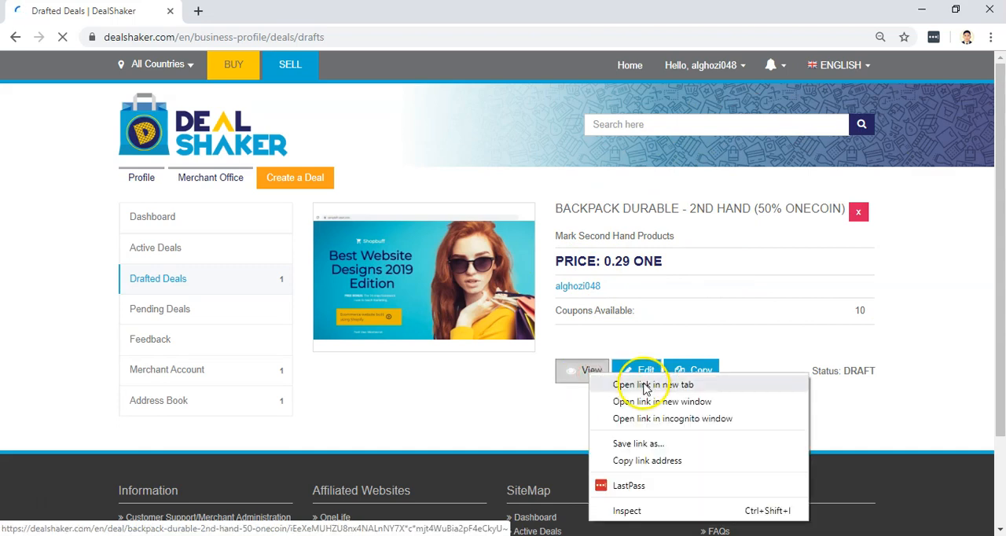
{"action": "left_click", "coordinate": [592, 384]}
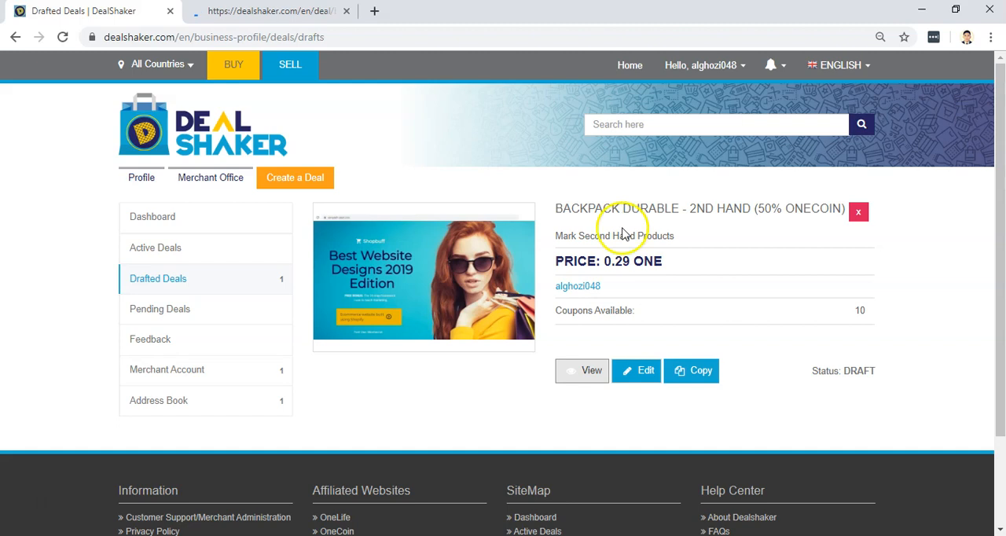
{"action": "left_click", "coordinate": [636, 377]}
{"action": "left_click", "coordinate": [276, 11]}
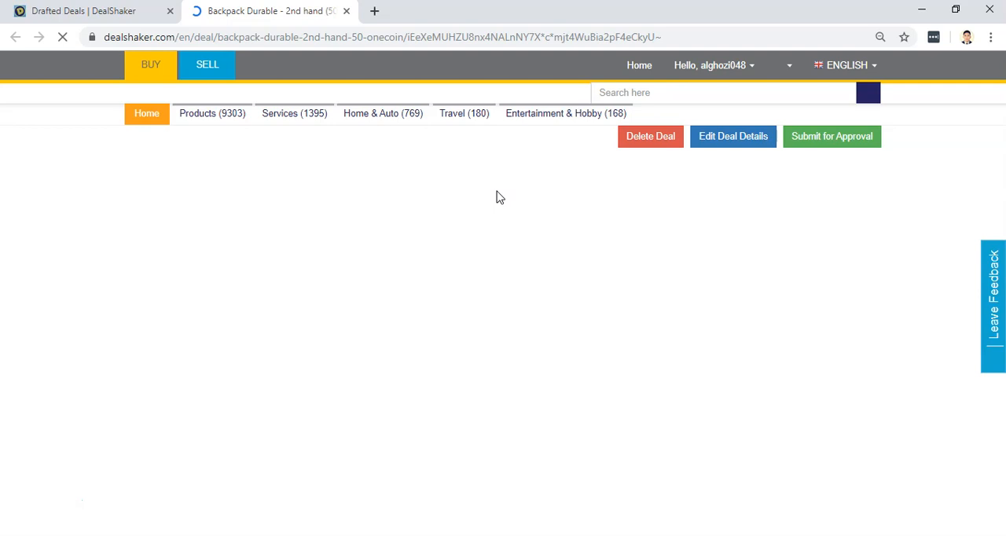
Examine the deal page's title and ONE price, and compare them with the peso payment split in the merchant's terms.
{"action": "scroll", "coordinate": [498, 209], "scroll_direction": "down", "scroll_amount": 1}
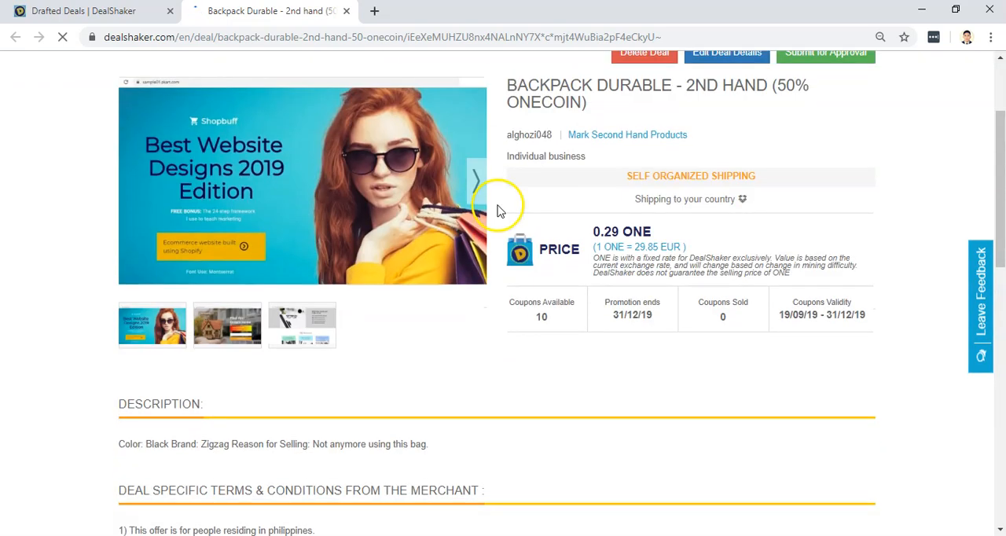
{"action": "scroll", "coordinate": [633, 232], "scroll_direction": "up", "scroll_amount": 1}
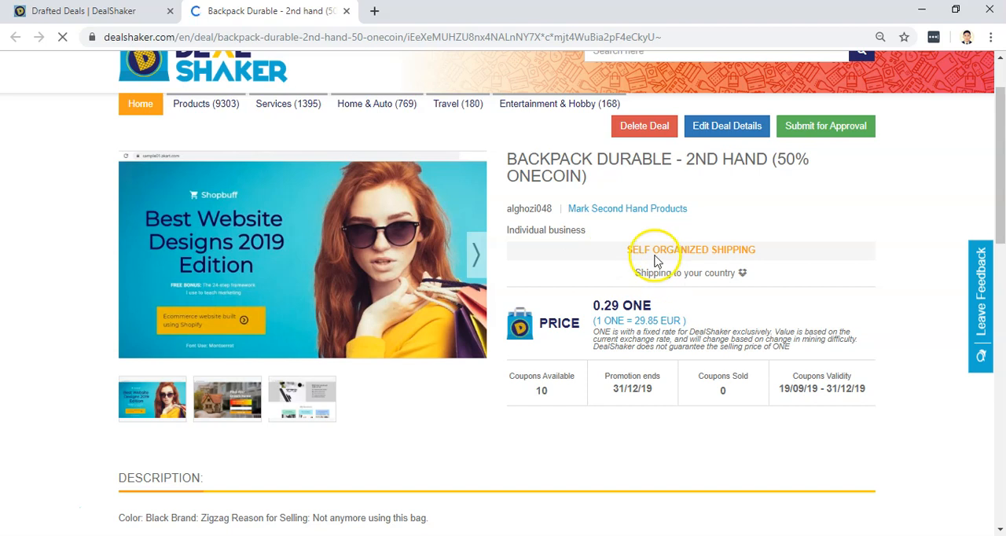
{"action": "scroll", "coordinate": [741, 270], "scroll_direction": "down", "scroll_amount": 1}
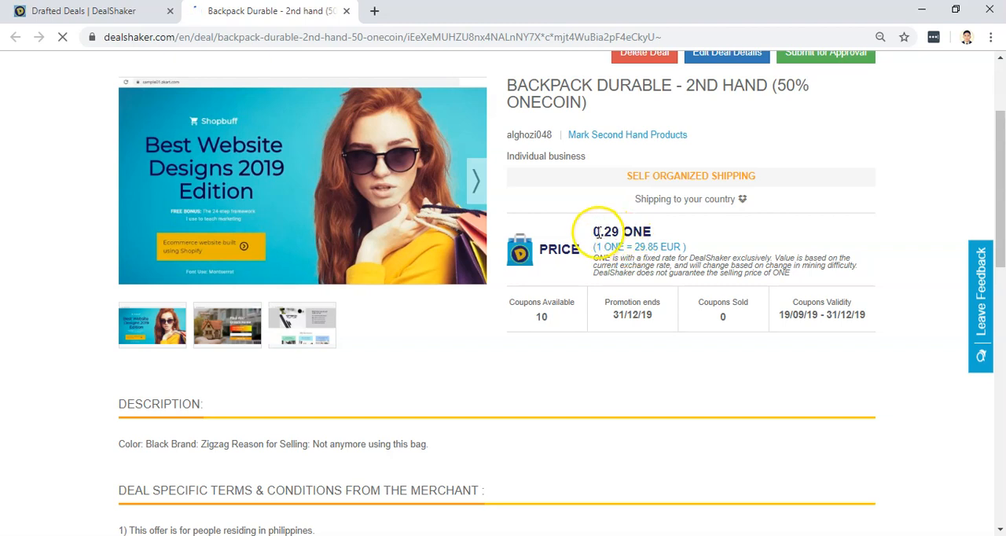
{"action": "left_click_drag", "start_coordinate": [601, 231], "coordinate": [654, 236]}
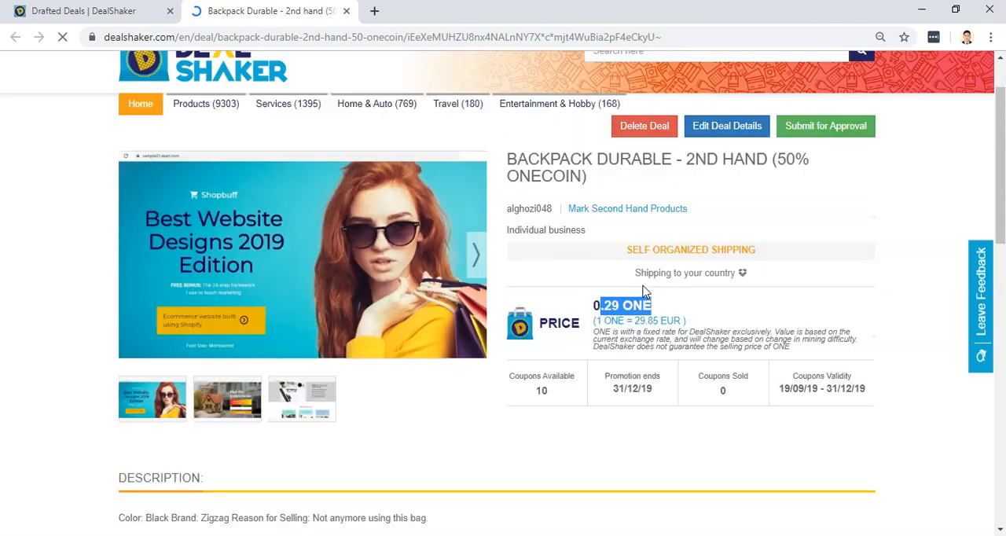
{"action": "scroll", "coordinate": [655, 236], "scroll_direction": "up", "scroll_amount": 1}
{"action": "left_click", "coordinate": [661, 309]}
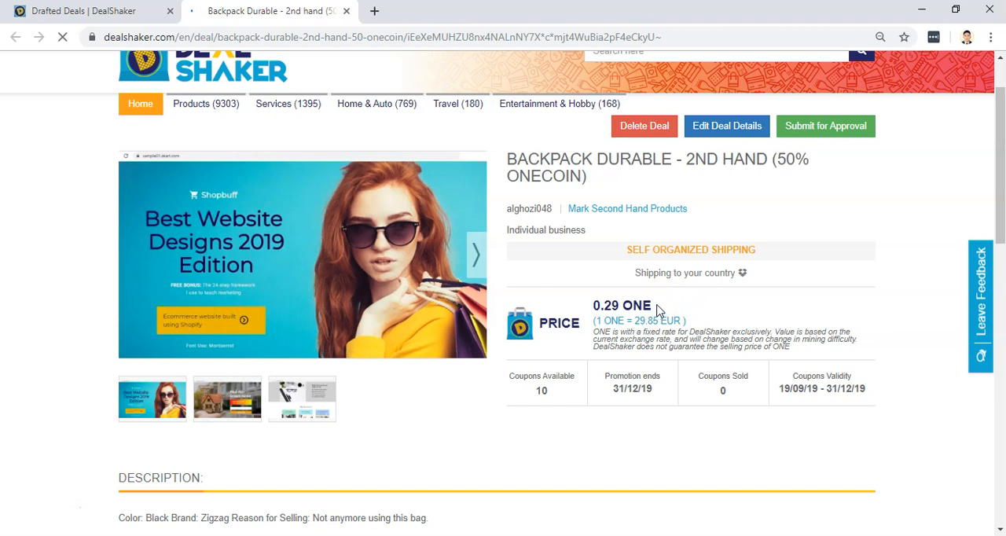
{"action": "left_click_drag", "start_coordinate": [658, 306], "coordinate": [589, 305]}
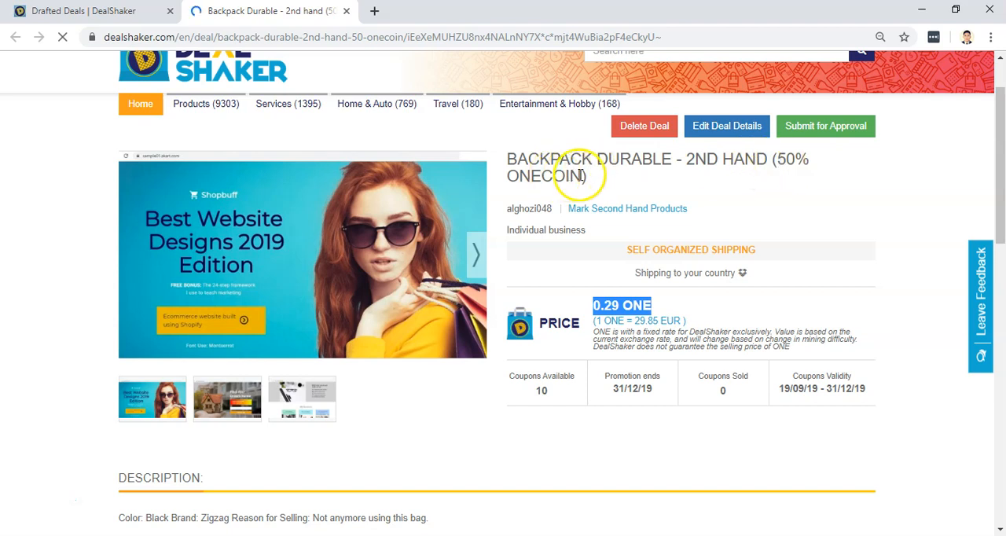
{"action": "scroll", "coordinate": [344, 269], "scroll_direction": "down", "scroll_amount": 5}
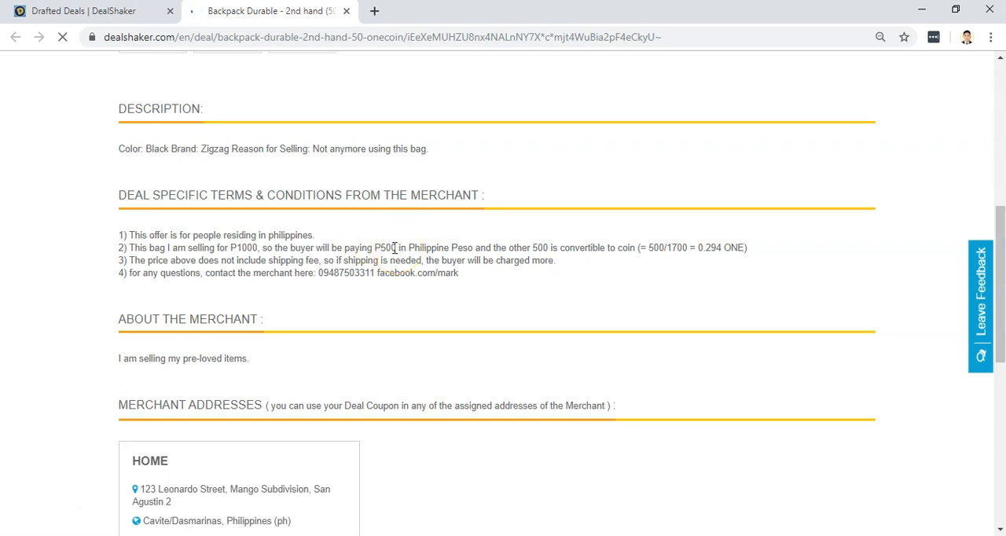
{"action": "left_click_drag", "start_coordinate": [336, 244], "coordinate": [460, 249]}
{"action": "left_click", "coordinate": [385, 271]}
{"action": "scroll", "coordinate": [633, 209], "scroll_direction": "up", "scroll_amount": 1}
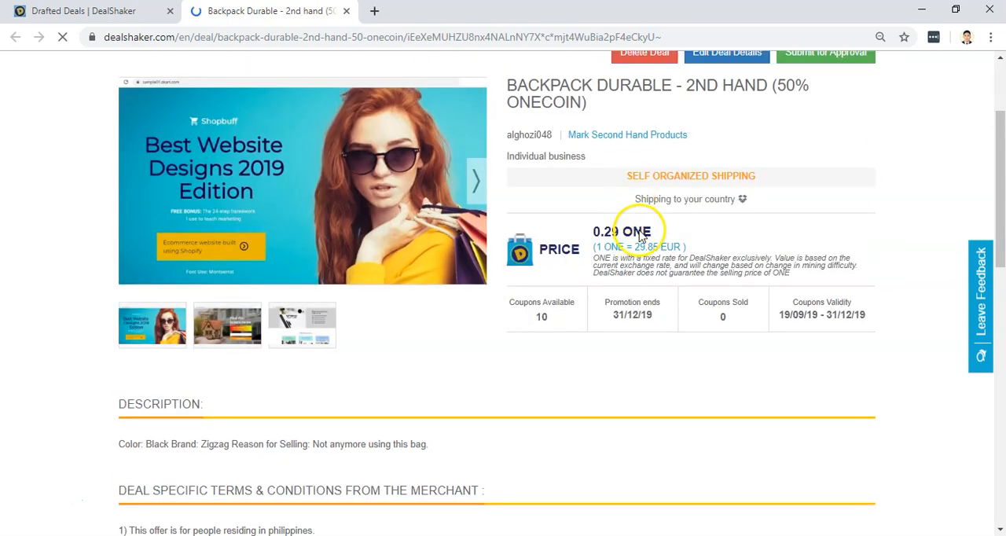
Examine the deal page's description, merchant information, Home address, shipping countries and additional instructions.
{"action": "scroll", "coordinate": [707, 236], "scroll_direction": "down", "scroll_amount": 1}
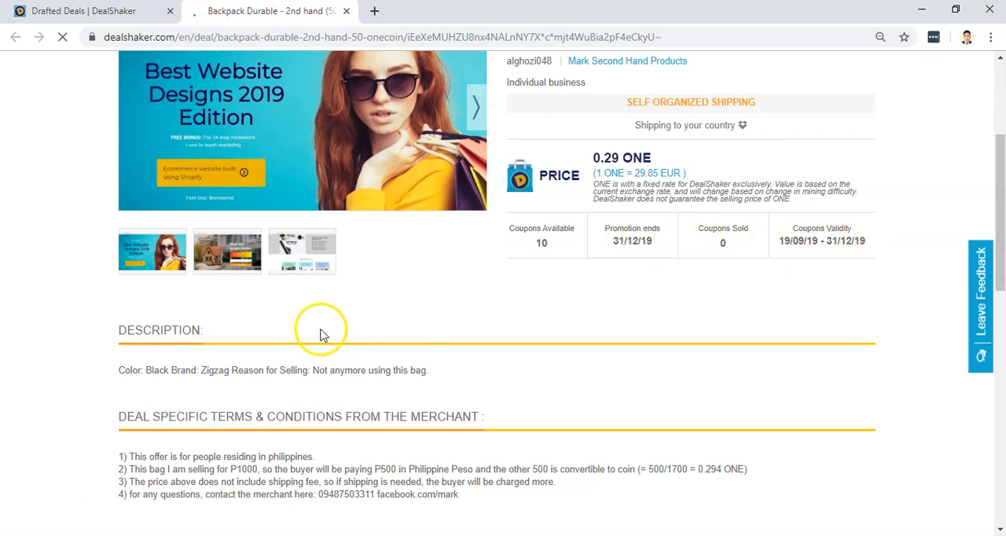
{"action": "scroll", "coordinate": [322, 334], "scroll_direction": "down", "scroll_amount": 4}
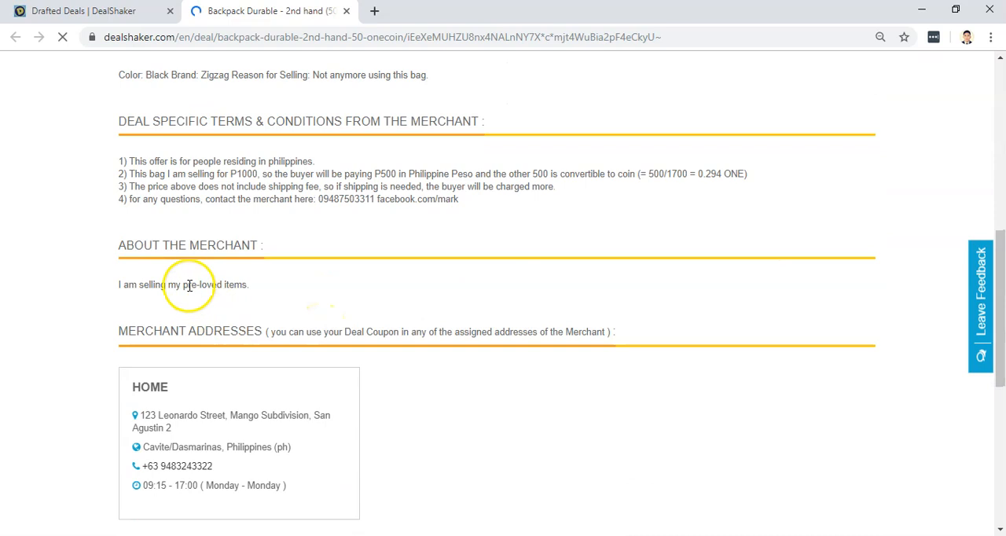
{"action": "scroll", "coordinate": [191, 279], "scroll_direction": "down", "scroll_amount": 1}
{"action": "scroll", "coordinate": [212, 236], "scroll_direction": "down", "scroll_amount": 1}
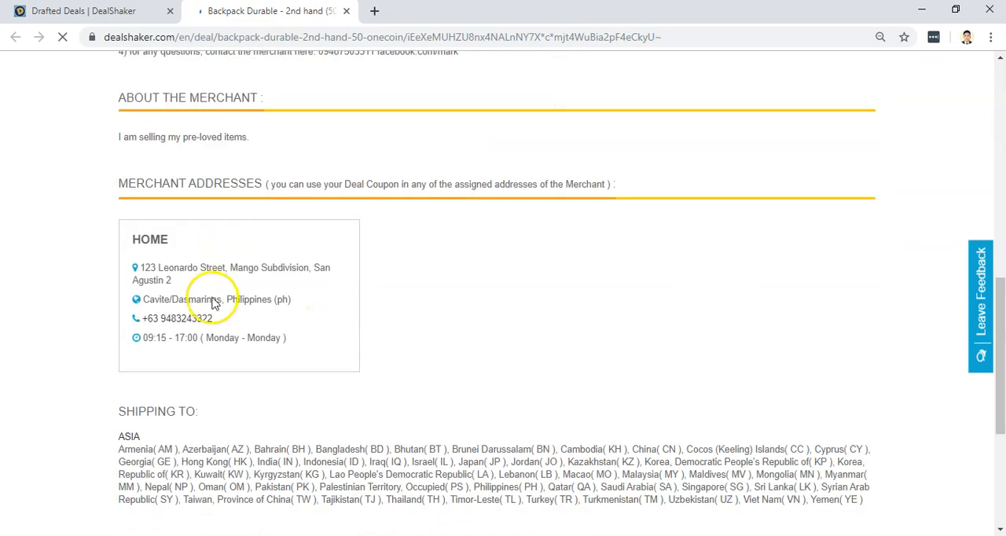
{"action": "scroll", "coordinate": [511, 385], "scroll_direction": "up", "scroll_amount": 1}
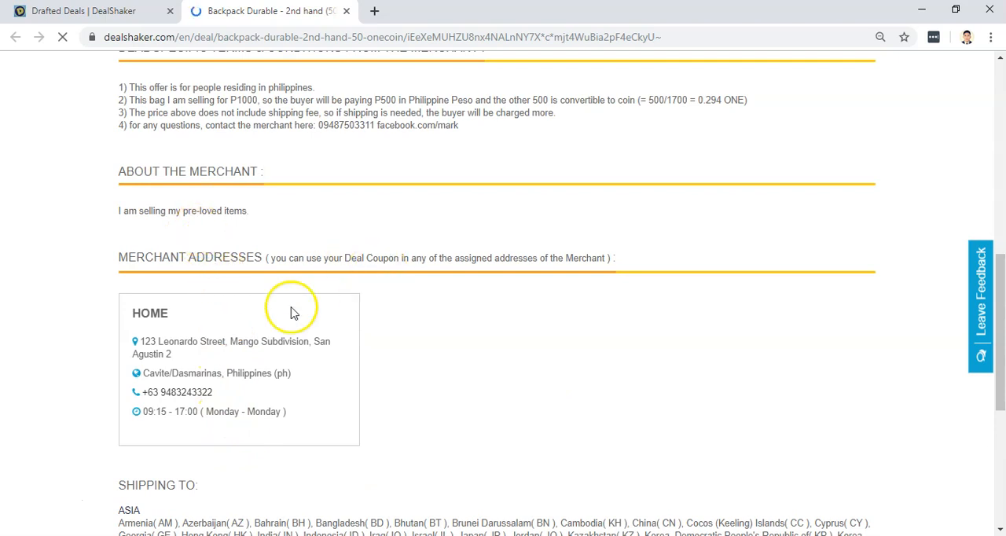
{"action": "scroll", "coordinate": [414, 353], "scroll_direction": "up", "scroll_amount": 3}
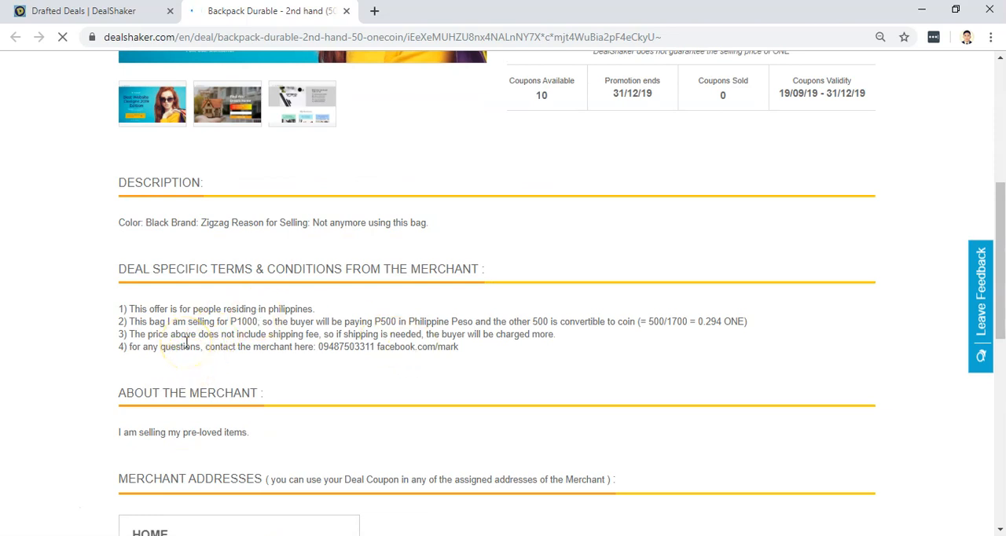
{"action": "scroll", "coordinate": [186, 343], "scroll_direction": "down", "scroll_amount": 3}
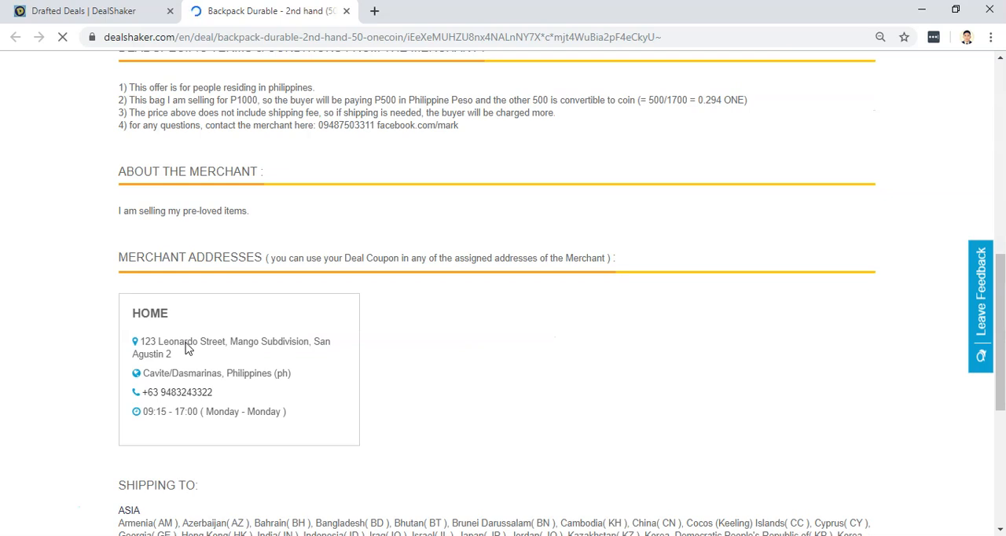
{"action": "scroll", "coordinate": [186, 344], "scroll_direction": "down", "scroll_amount": 3}
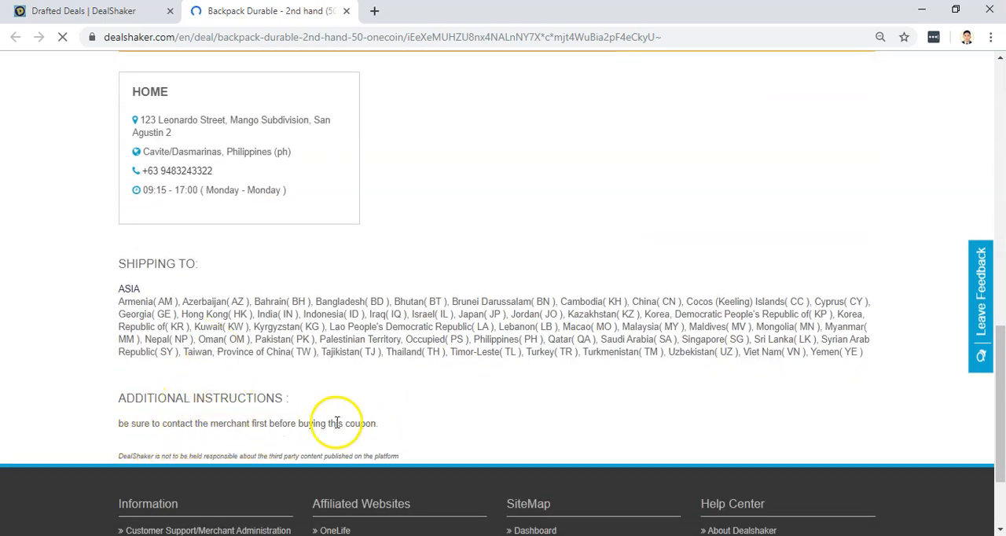
{"action": "scroll", "coordinate": [511, 307], "scroll_direction": "up", "scroll_amount": 6}
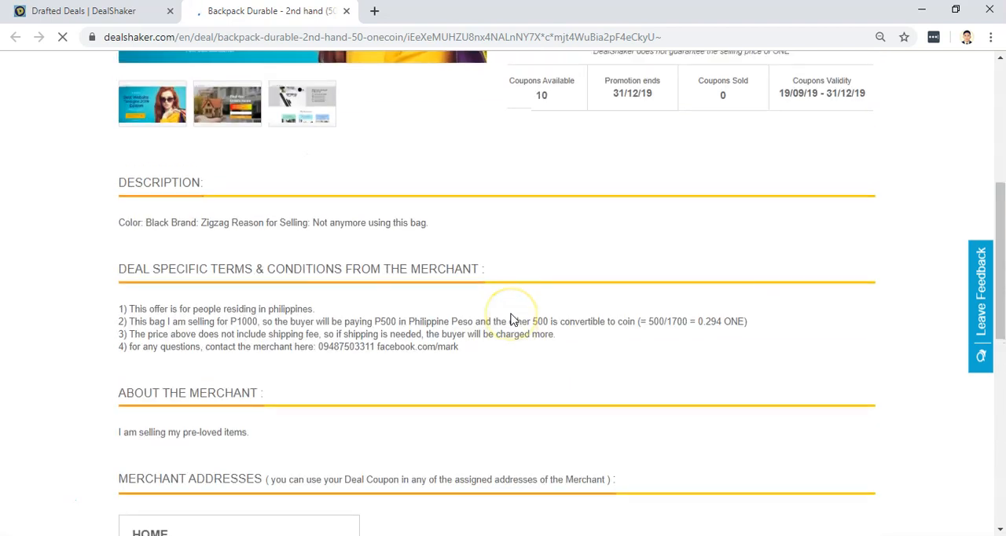
{"action": "scroll", "coordinate": [511, 320], "scroll_direction": "up", "scroll_amount": 1}
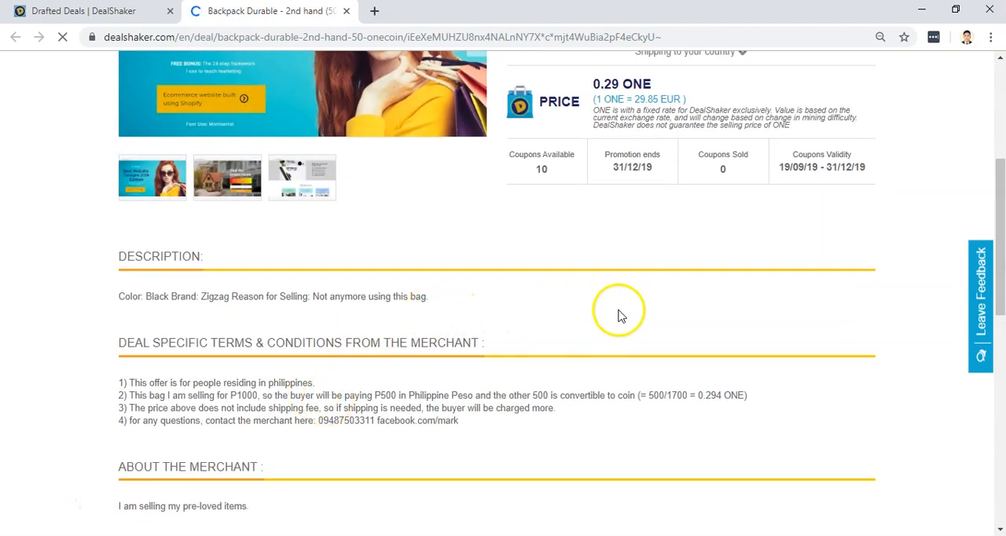
{"action": "scroll", "coordinate": [618, 314], "scroll_direction": "up", "scroll_amount": 3}
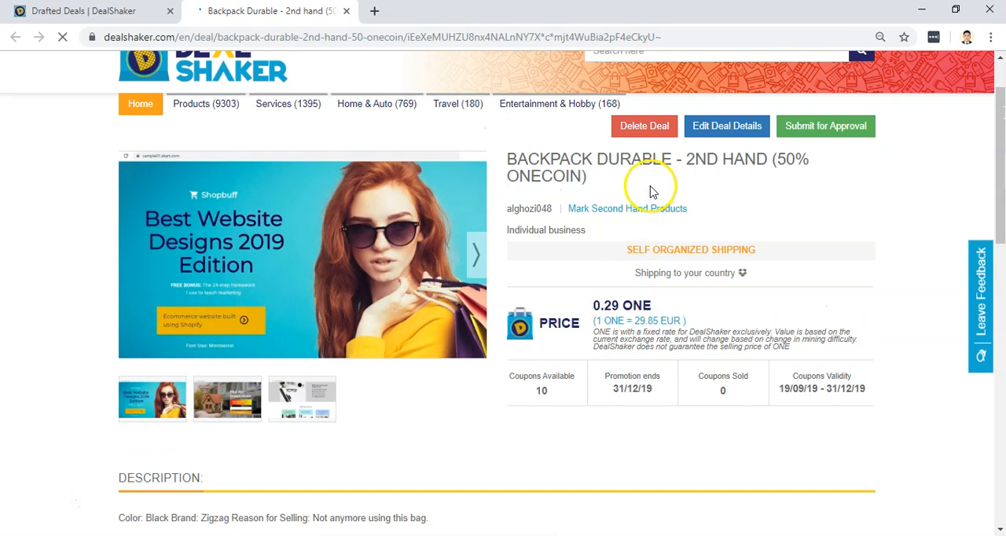
Open the drafted backpack deal's details for editing and show its title and description section.
{"action": "left_click", "coordinate": [725, 133]}
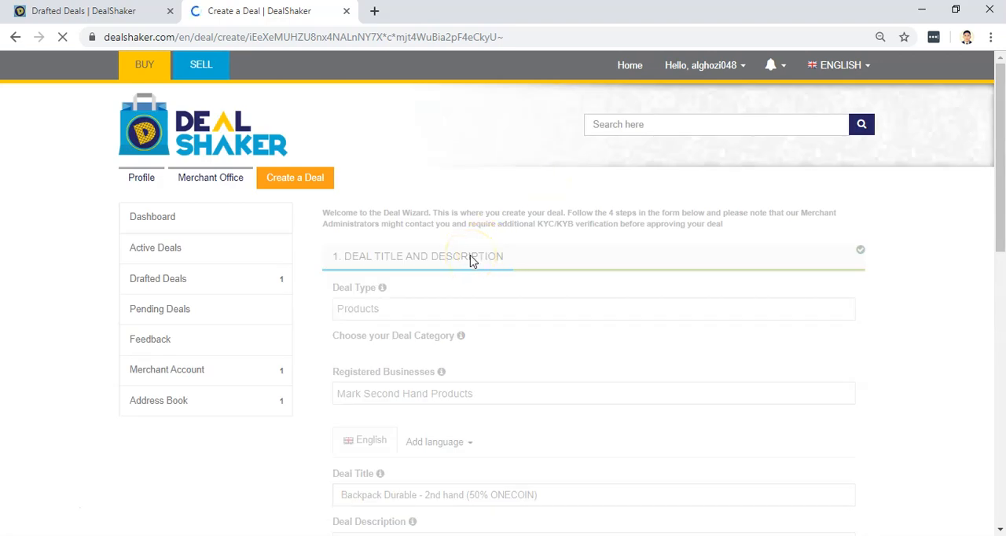
{"action": "scroll", "coordinate": [472, 261], "scroll_direction": "down", "scroll_amount": 3}
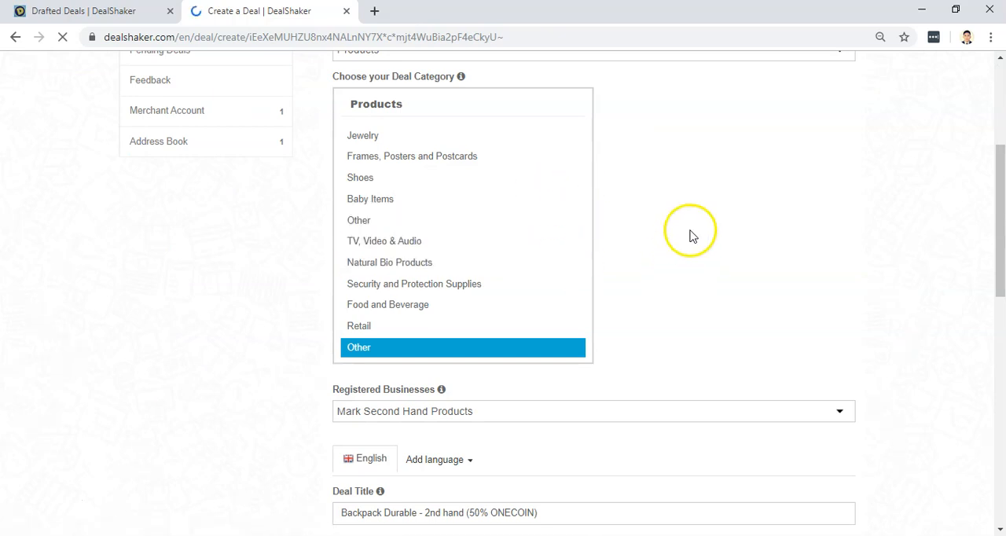
{"action": "scroll", "coordinate": [869, 291], "scroll_direction": "up", "scroll_amount": 3}
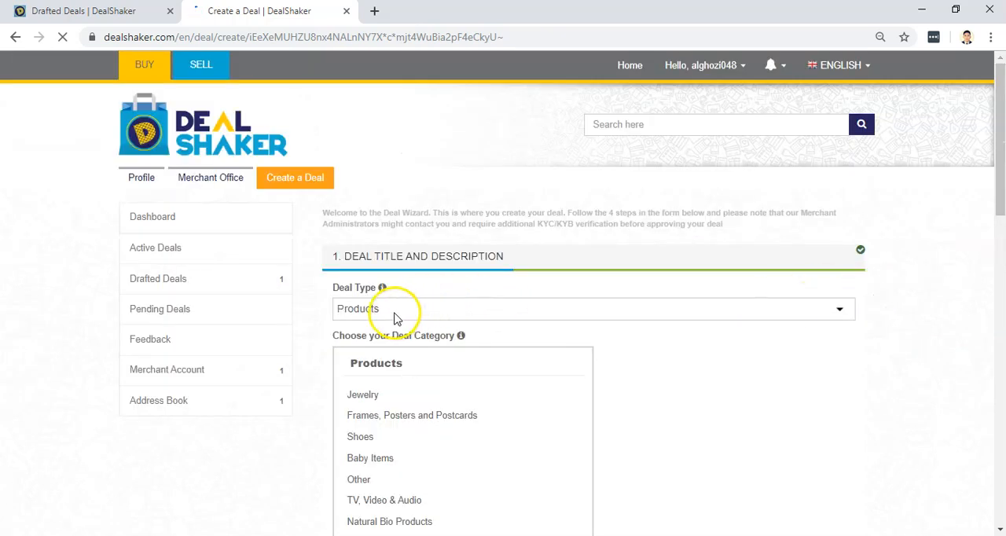
{"action": "left_click", "coordinate": [460, 259]}
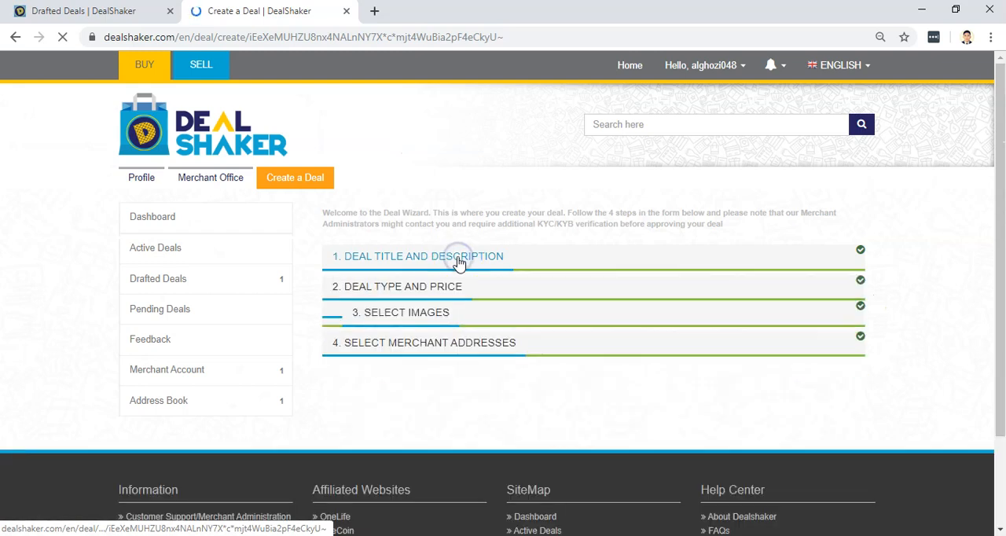
{"action": "left_click", "coordinate": [460, 259]}
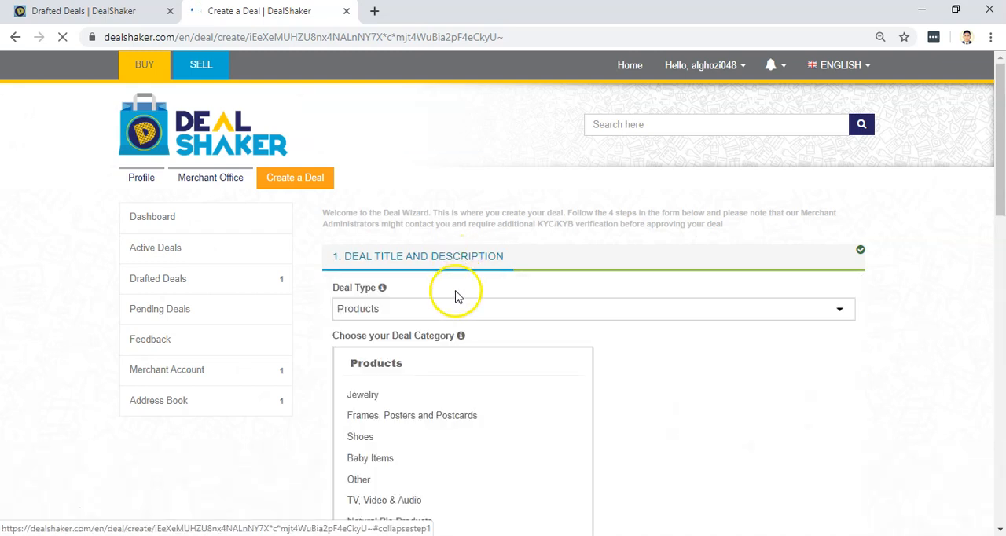
{"action": "scroll", "coordinate": [694, 314], "scroll_direction": "down", "scroll_amount": 3}
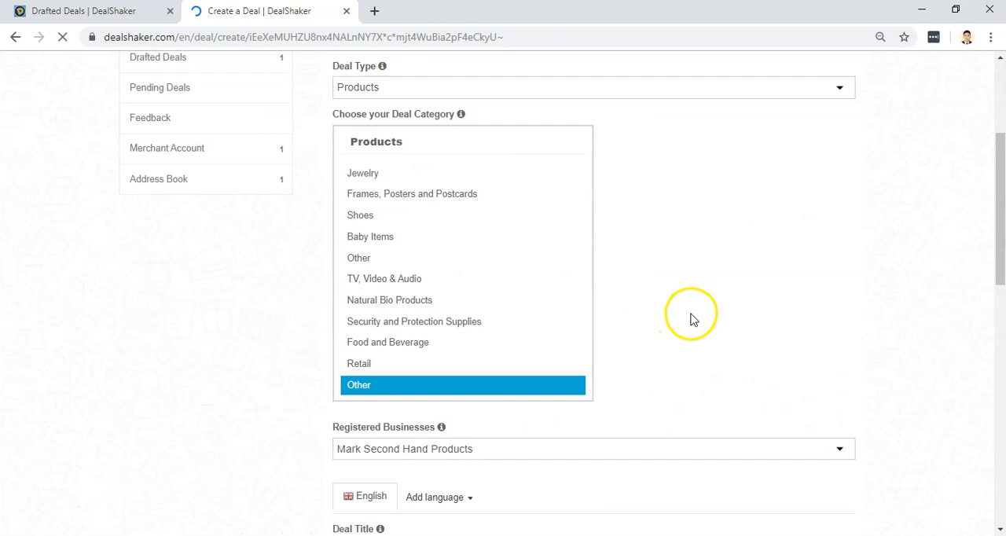
{"action": "scroll", "coordinate": [527, 401], "scroll_direction": "down", "scroll_amount": 2}
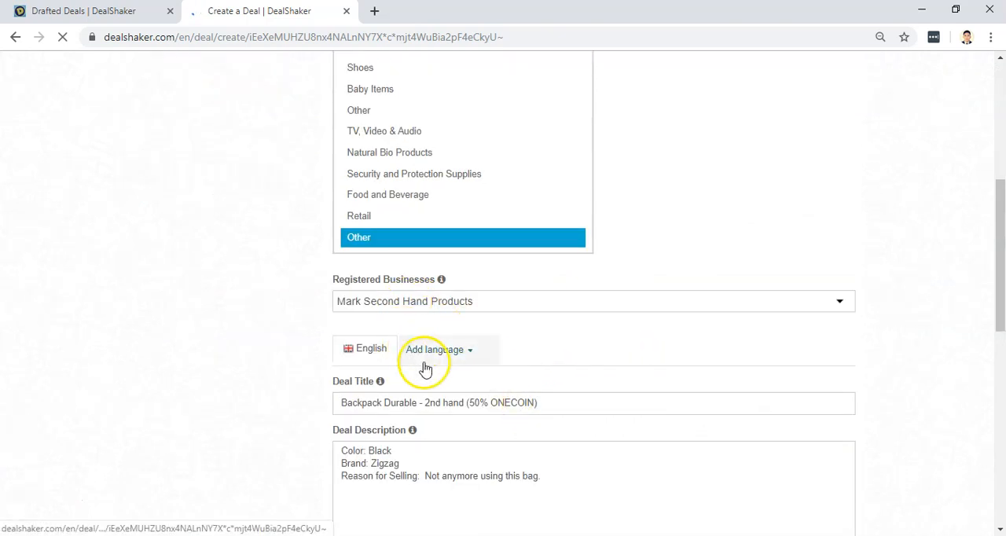
Change the deal title to "Durable Backpack Bag - 2nd hand (50% ONECOIN)".
{"action": "left_click", "coordinate": [384, 402]}
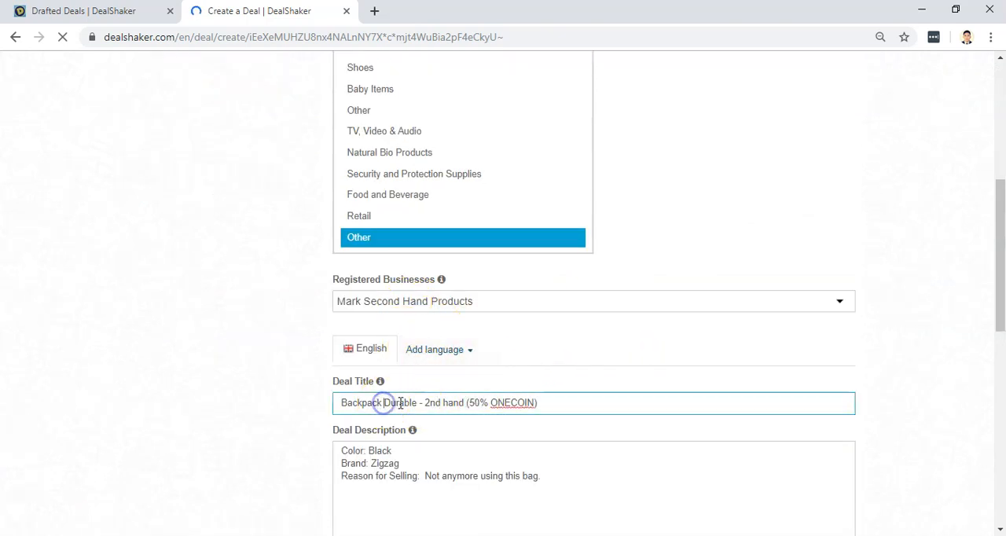
{"action": "left_click", "coordinate": [415, 403]}
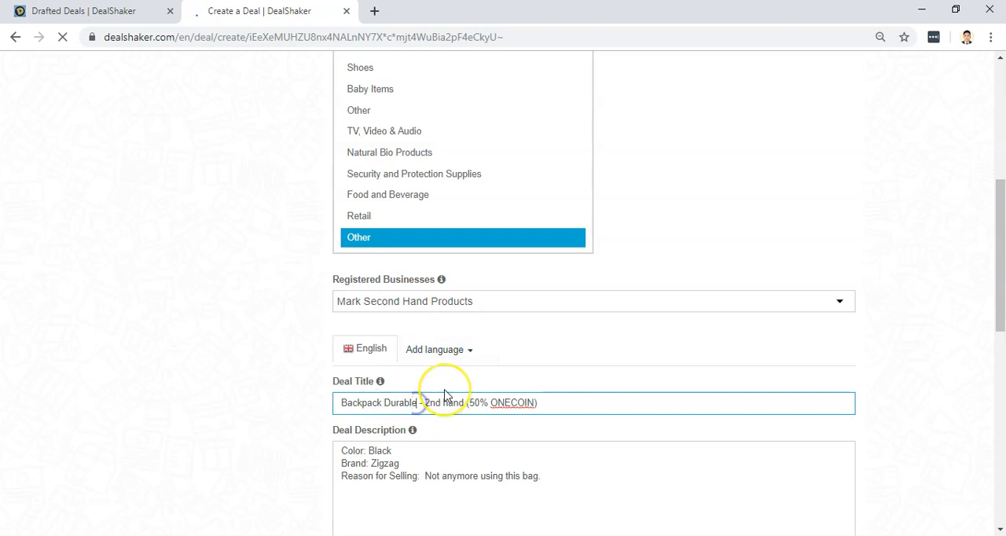
{"action": "type", "text": "Bag"}
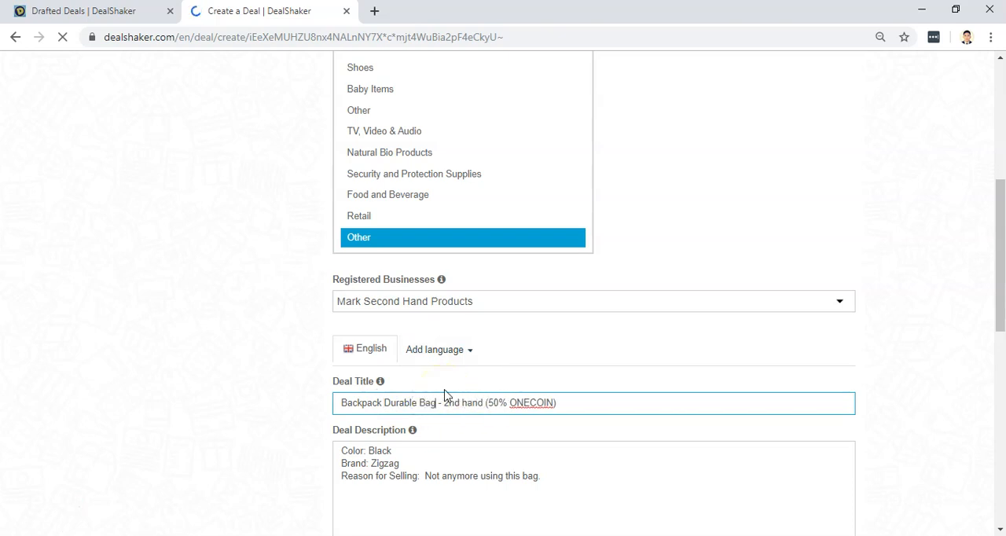
{"action": "key", "text": "BackSpace"}
{"action": "type", "text": "ckpack Bag"}
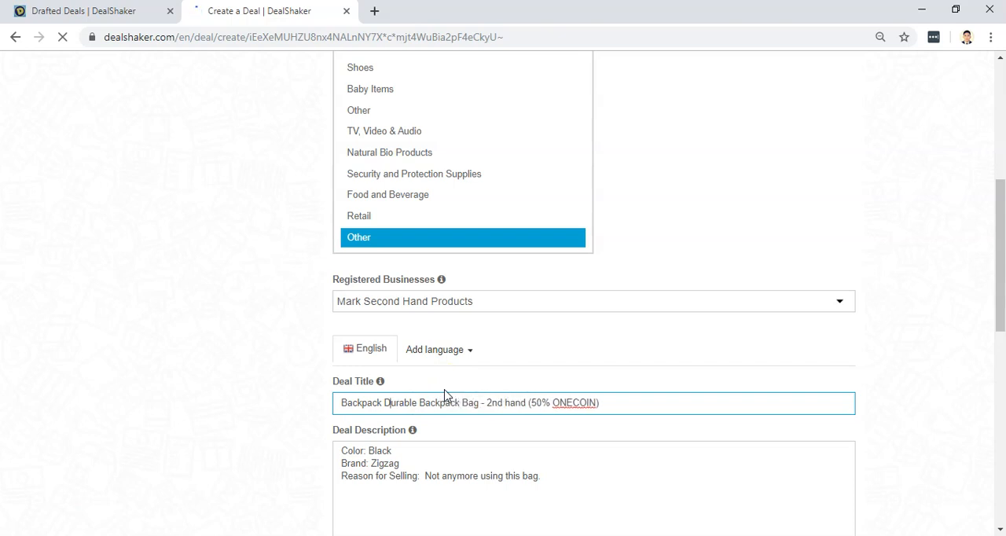
{"action": "key", "text": "BackSpace"}
{"action": "key", "text": "BackSpace"}
{"action": "key", "text": "BackSpace"}
{"action": "key", "text": "BackSpace"}
{"action": "key", "text": "BackSpace"}
{"action": "key", "text": "BackSpace"}
{"action": "key", "text": "BackSpace"}
{"action": "key", "text": "BackSpace"}
{"action": "key", "text": "BackSpace"}
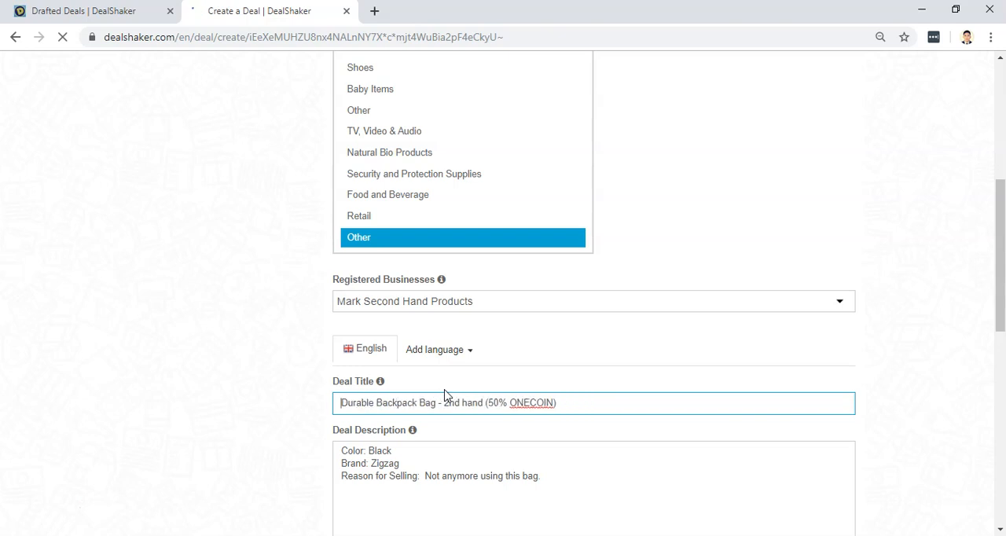
Expand the merchant addresses section and save the retitled deal as a draft.
{"action": "scroll", "coordinate": [445, 385], "scroll_direction": "down", "scroll_amount": 10}
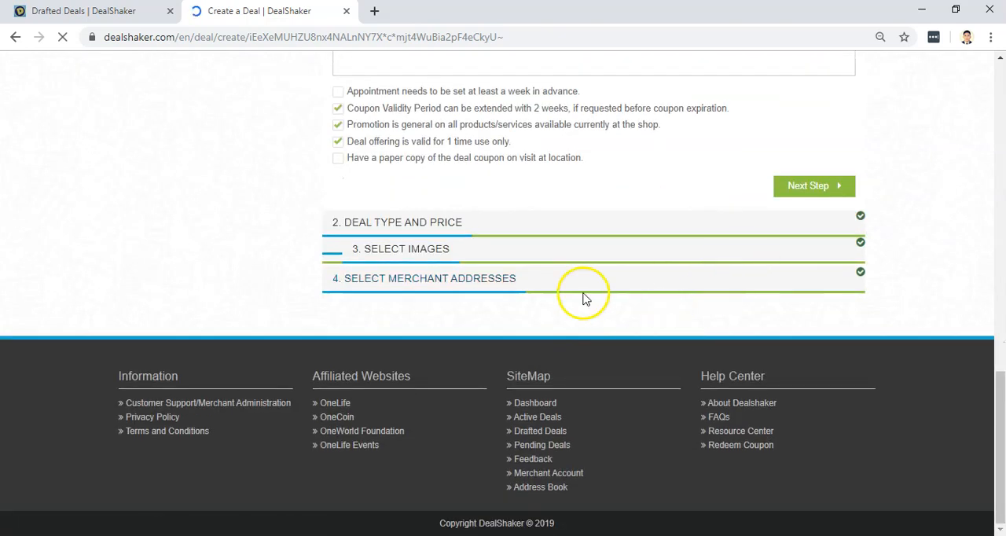
{"action": "left_click", "coordinate": [504, 291]}
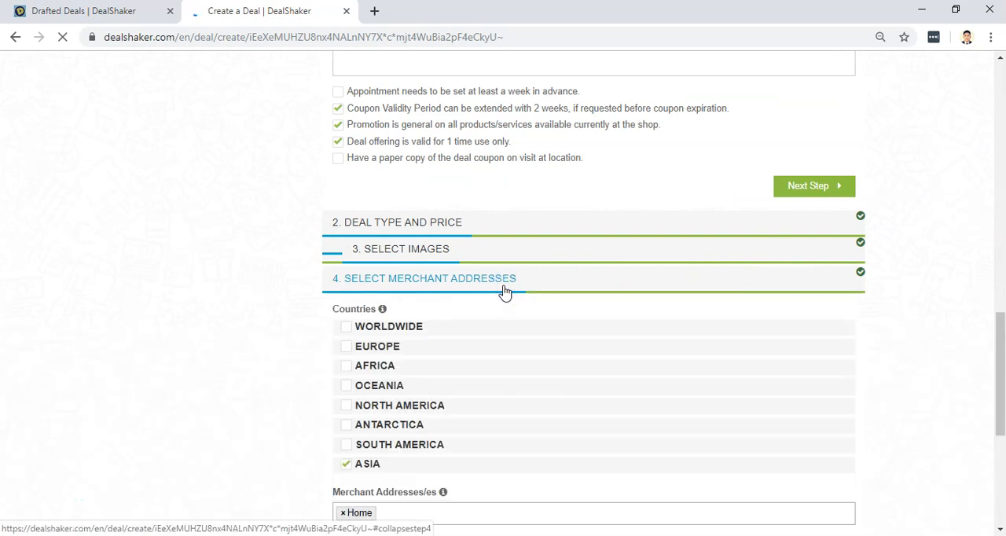
{"action": "left_click", "coordinate": [752, 169]}
{"action": "scroll", "coordinate": [752, 165], "scroll_direction": "up", "scroll_amount": 5}
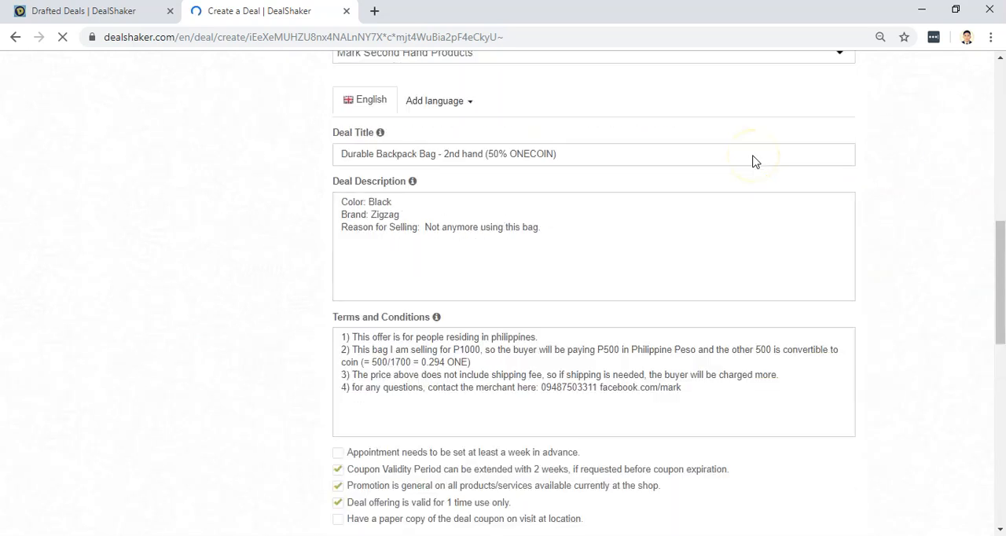
{"action": "scroll", "coordinate": [752, 162], "scroll_direction": "down", "scroll_amount": 10}
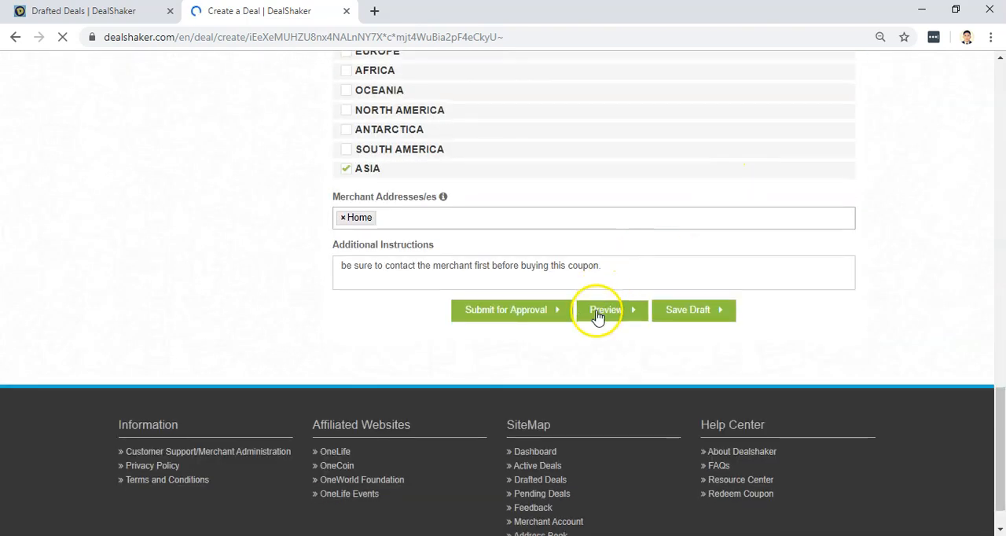
{"action": "left_click", "coordinate": [670, 311]}
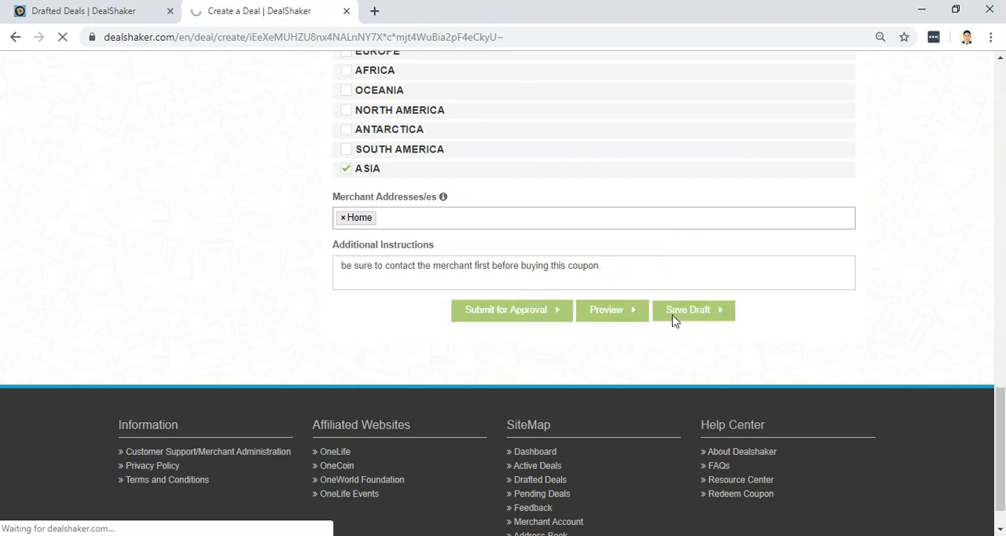
{"action": "left_click", "coordinate": [674, 319]}
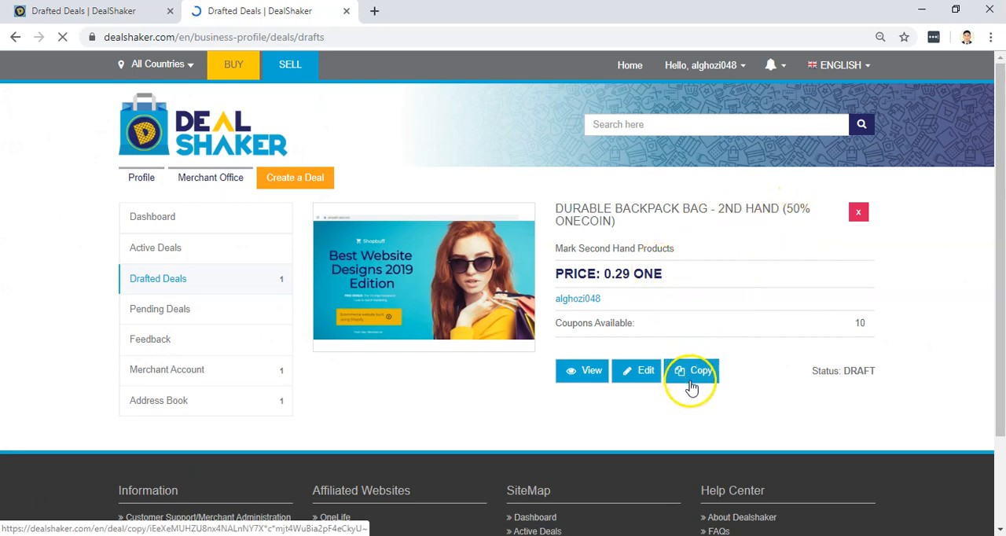
Reopen the drafted backpack deal for editing and expand its merchant addresses section.
{"action": "left_click", "coordinate": [582, 378]}
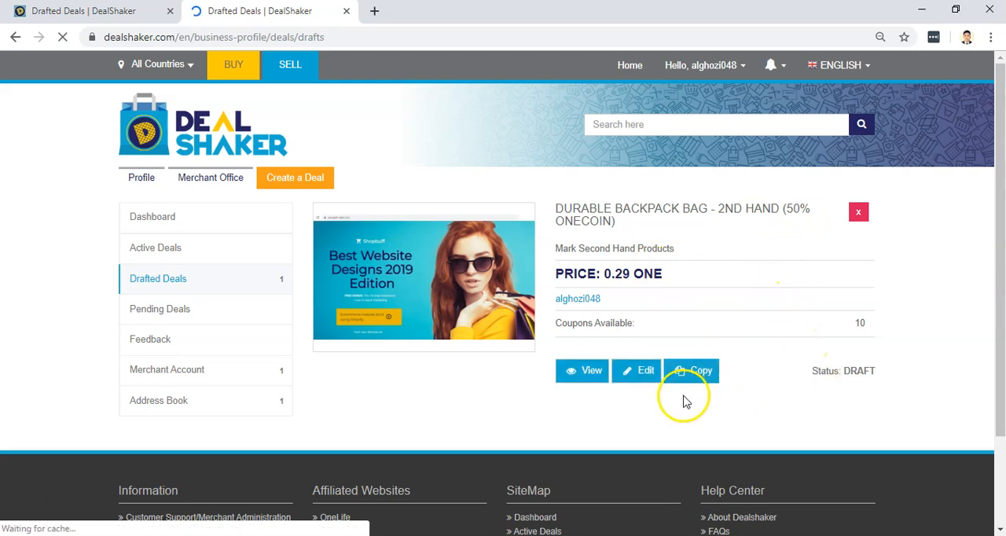
{"action": "left_click", "coordinate": [640, 377]}
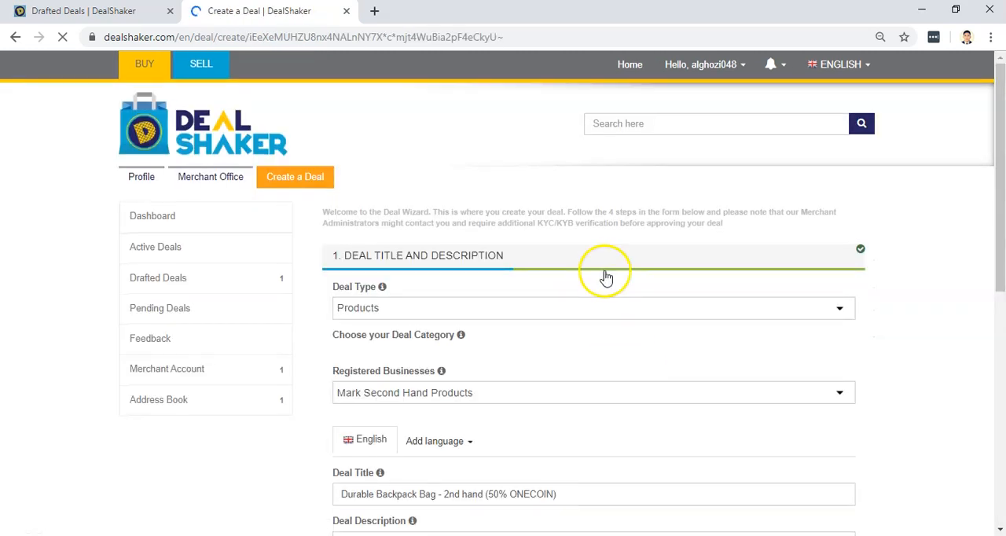
{"action": "scroll", "coordinate": [655, 278], "scroll_direction": "down", "scroll_amount": 5}
{"action": "scroll", "coordinate": [658, 282], "scroll_direction": "down", "scroll_amount": 3}
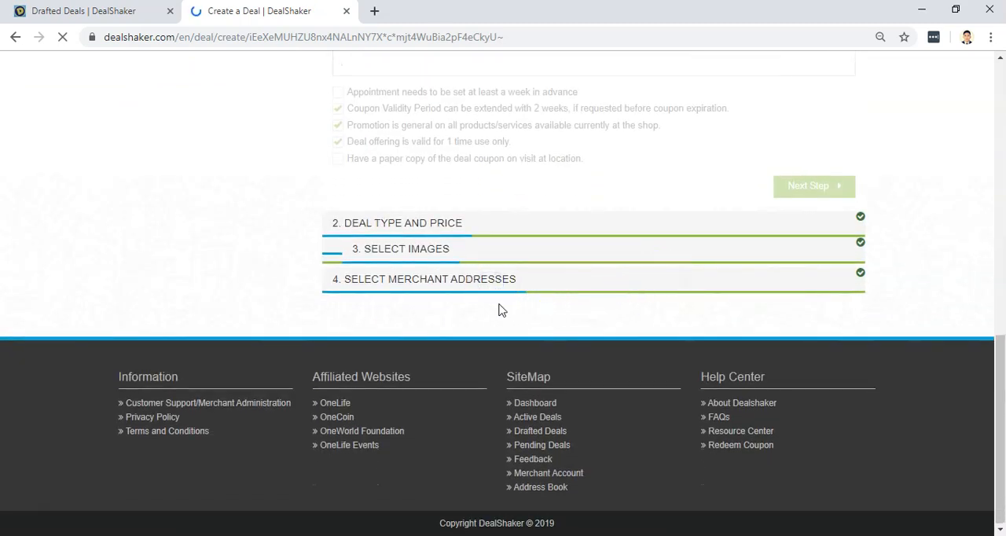
{"action": "scroll", "coordinate": [503, 326], "scroll_direction": "up", "scroll_amount": 9}
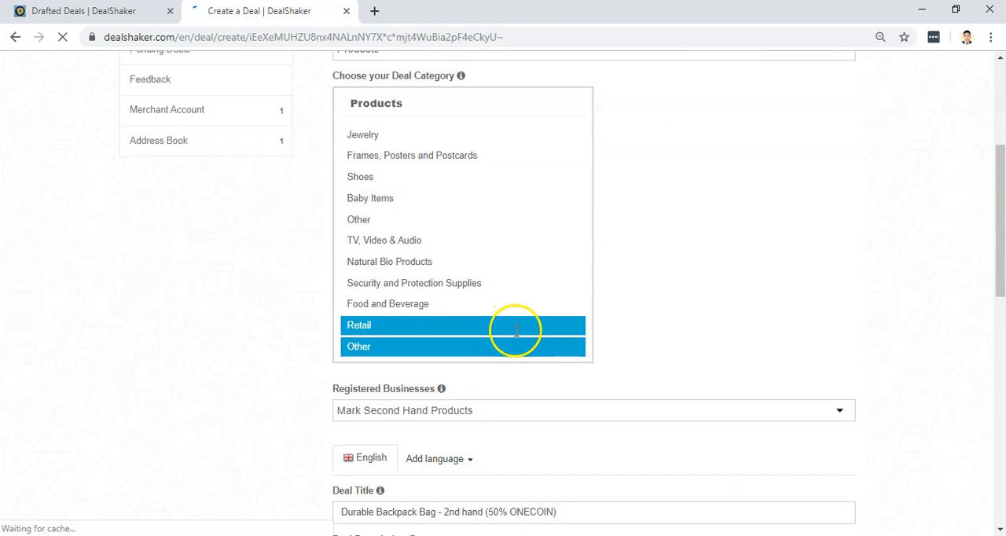
{"action": "scroll", "coordinate": [723, 342], "scroll_direction": "down", "scroll_amount": 5}
{"action": "scroll", "coordinate": [735, 344], "scroll_direction": "down", "scroll_amount": 5}
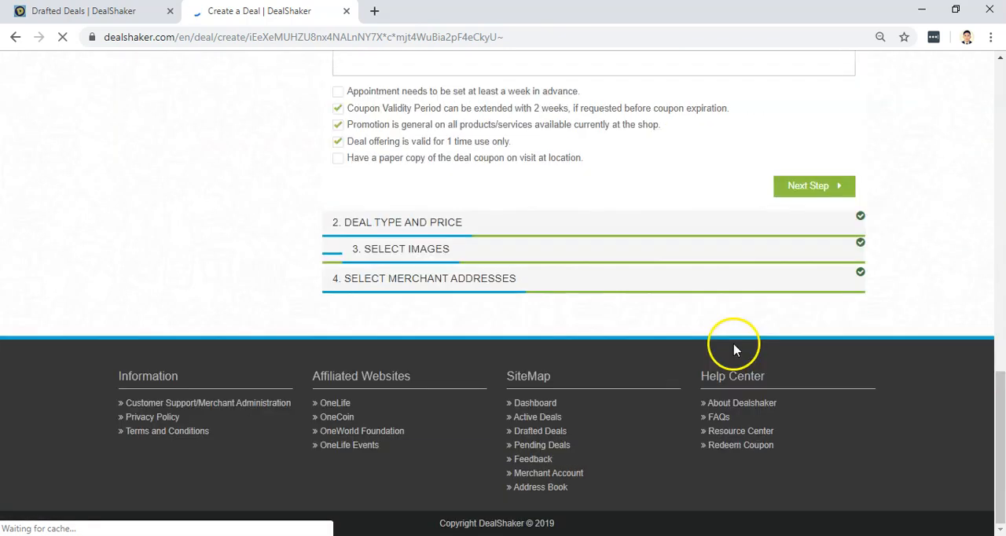
{"action": "left_click", "coordinate": [481, 289]}
{"action": "scroll", "coordinate": [602, 359], "scroll_direction": "down", "scroll_amount": 4}
{"action": "scroll", "coordinate": [573, 330], "scroll_direction": "up", "scroll_amount": 1}
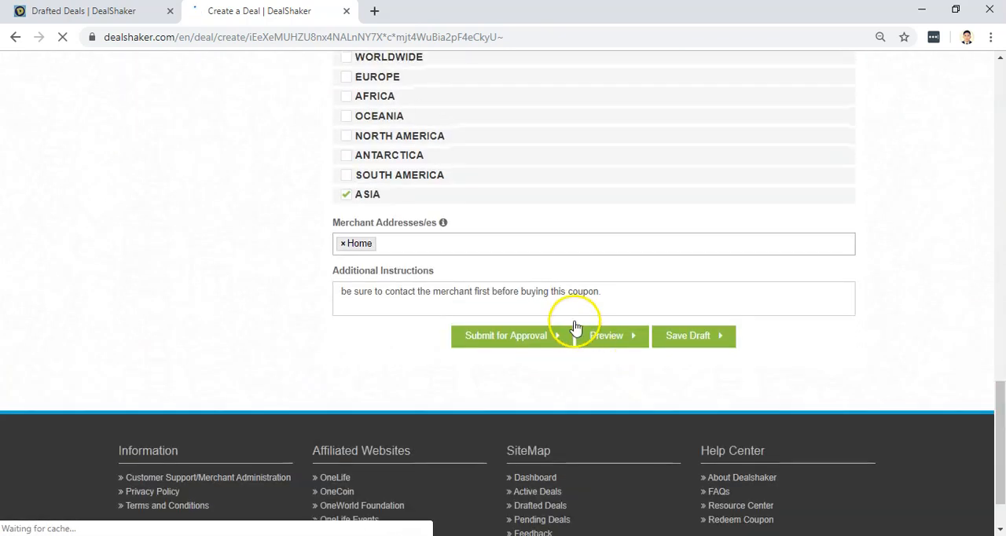
Try to submit the deal for approval, agreeing to the DealShaker Terms and Conditions and Privacy Policy.
{"action": "left_click", "coordinate": [519, 346]}
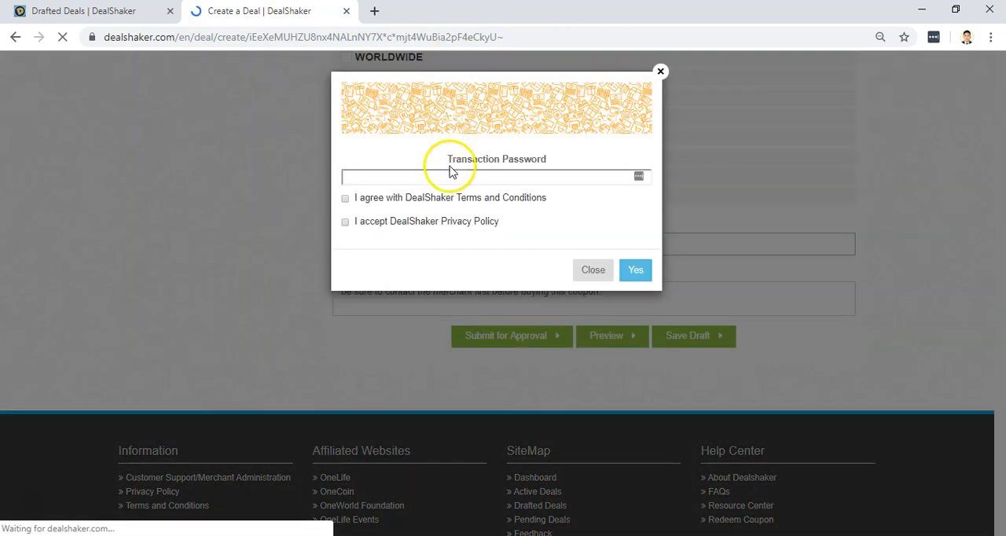
{"action": "left_click", "coordinate": [345, 199]}
{"action": "left_click", "coordinate": [366, 179]}
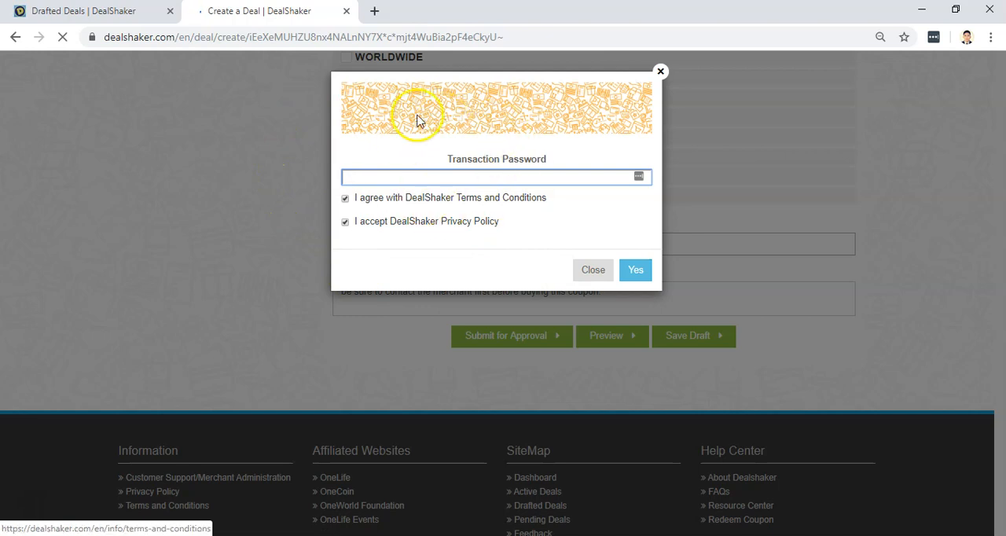
{"action": "left_click", "coordinate": [525, 127]}
{"action": "left_click", "coordinate": [597, 273]}
Leave the deal form and open the merchant account page with the Mark Second Hand Products profile.
{"action": "scroll", "coordinate": [629, 275], "scroll_direction": "up", "scroll_amount": 15}
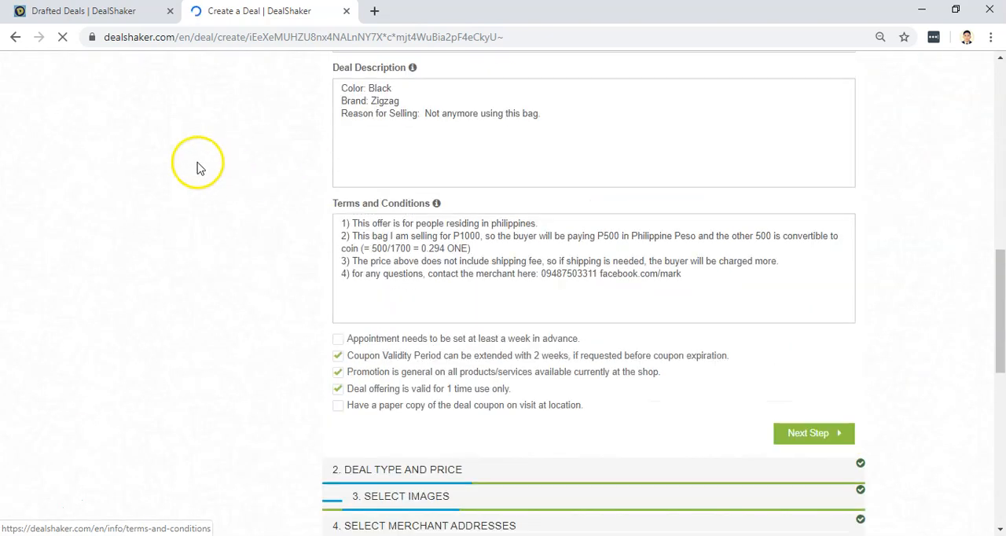
{"action": "left_click", "coordinate": [186, 304]}
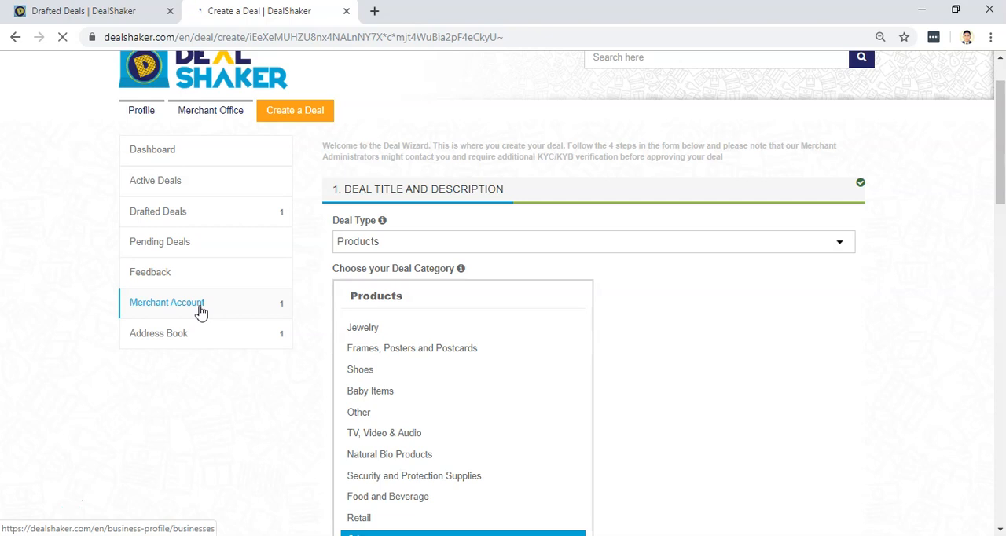
{"action": "left_click", "coordinate": [180, 310]}
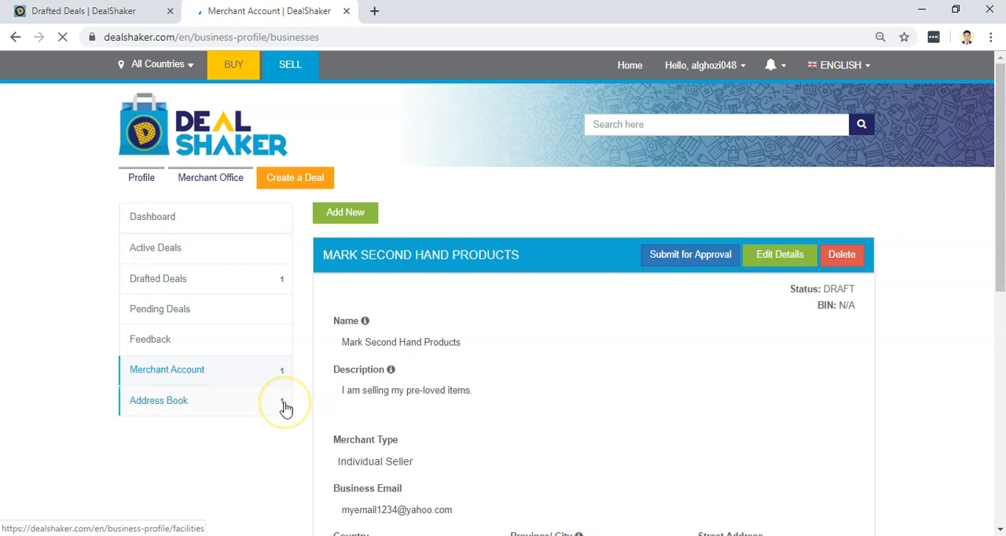
{"action": "left_click", "coordinate": [165, 376]}
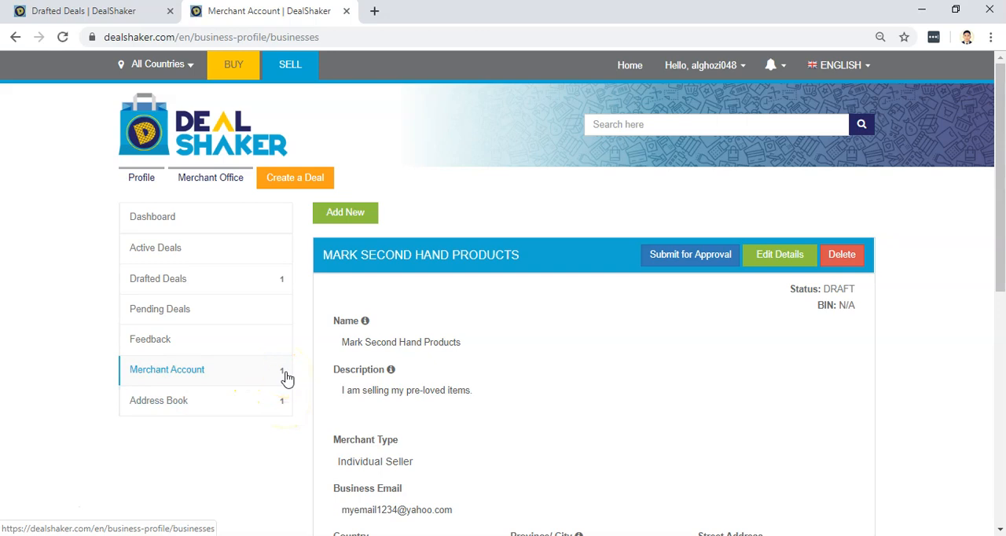
{"action": "left_click", "coordinate": [167, 286]}
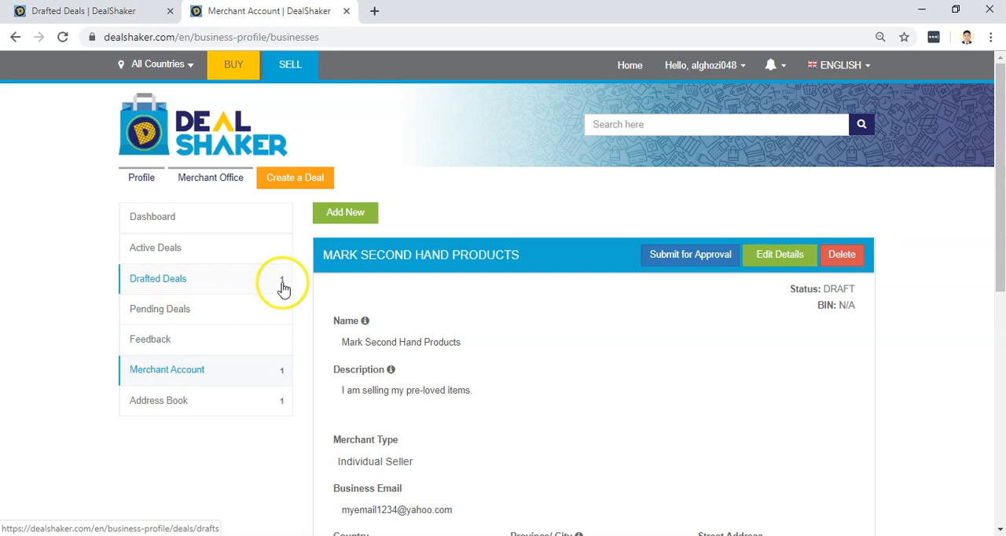
{"action": "left_click", "coordinate": [166, 371]}
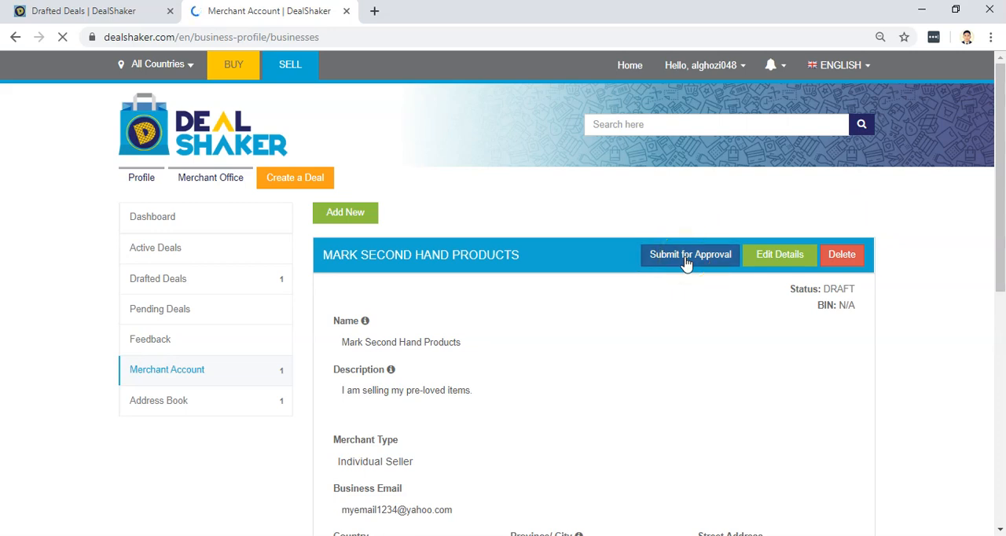
Review the Mark Second Hand Products merchant profile and submit it for approval.
{"action": "scroll", "coordinate": [422, 252], "scroll_direction": "down", "scroll_amount": 3}
{"action": "scroll", "coordinate": [509, 330], "scroll_direction": "down", "scroll_amount": 4}
{"action": "scroll", "coordinate": [527, 397], "scroll_direction": "up", "scroll_amount": 7}
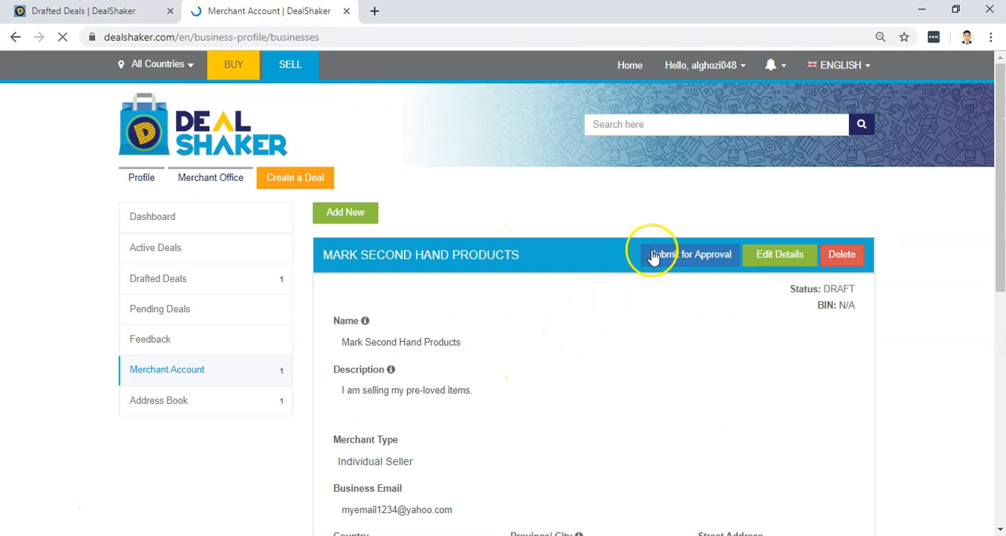
{"action": "left_click", "coordinate": [707, 257]}
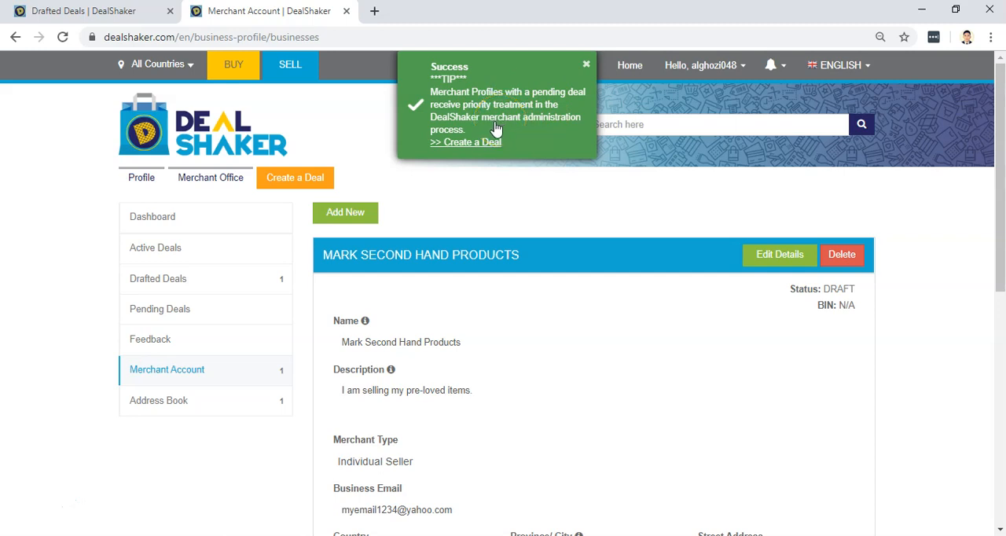
{"action": "left_click", "coordinate": [493, 217]}
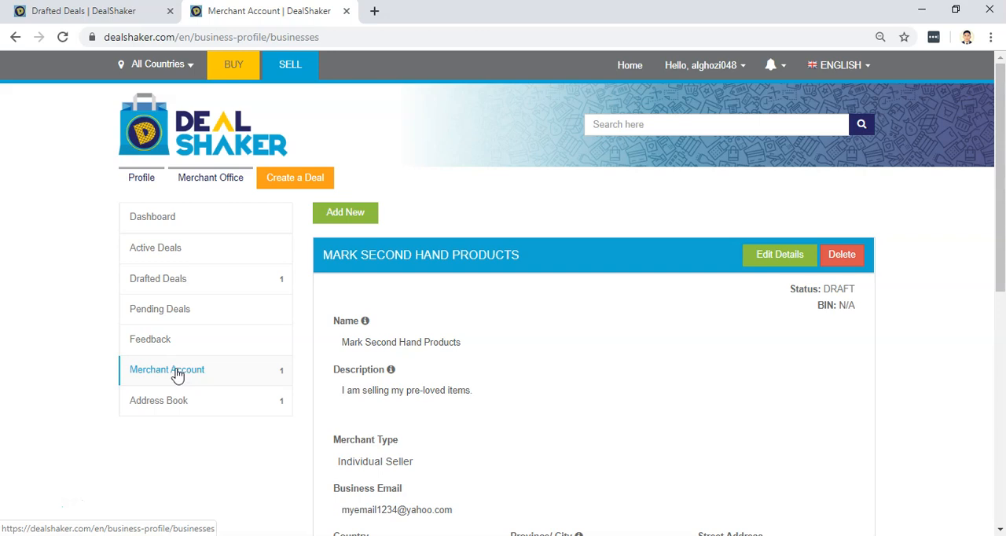
{"action": "left_click", "coordinate": [159, 282]}
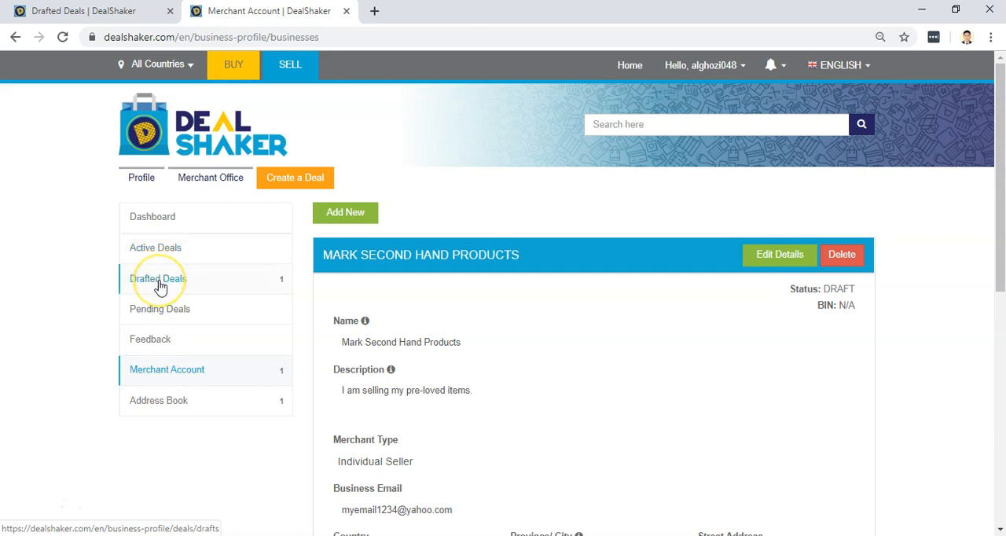
{"action": "left_click", "coordinate": [161, 369]}
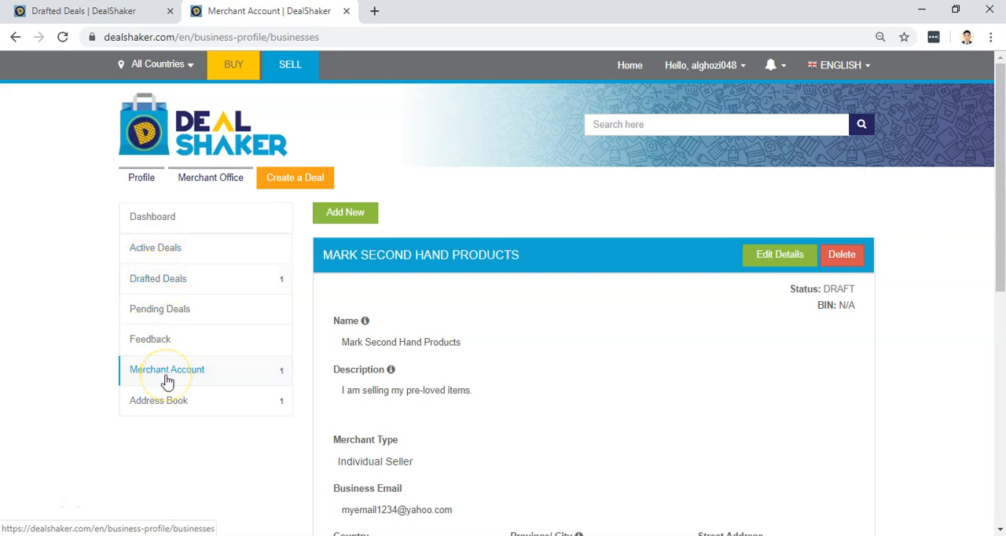
{"action": "left_click", "coordinate": [157, 283]}
{"action": "left_click", "coordinate": [169, 281]}
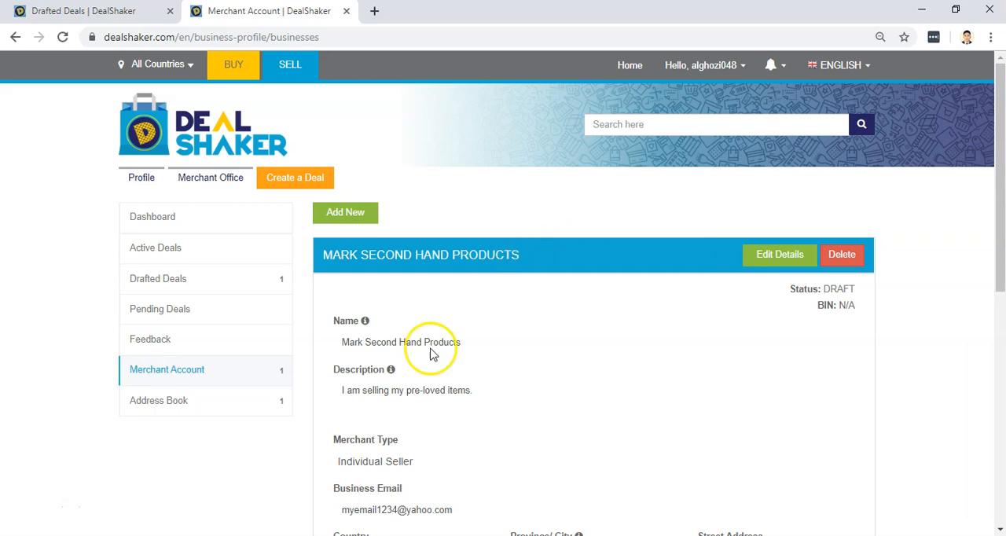
{"action": "left_click", "coordinate": [165, 374]}
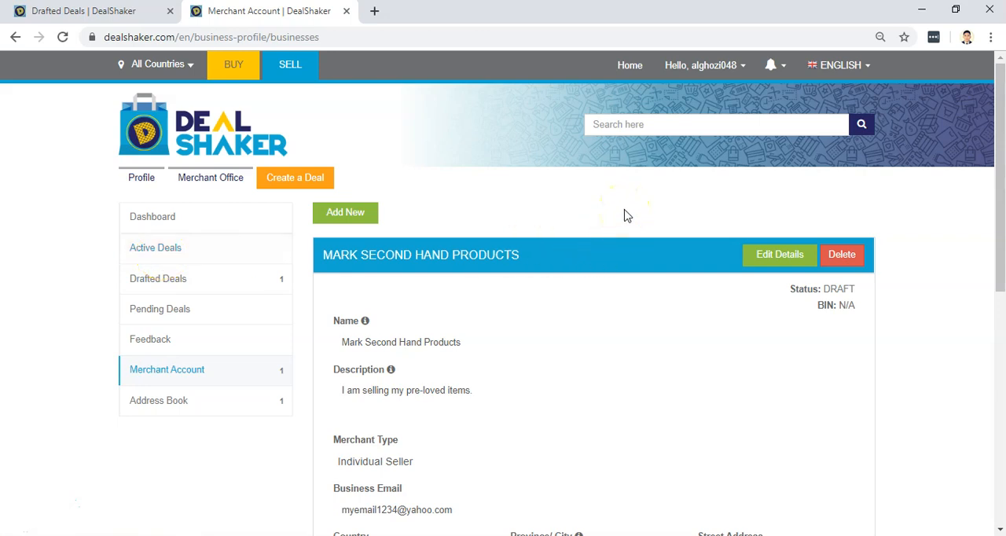
{"action": "scroll", "coordinate": [610, 297], "scroll_direction": "down", "scroll_amount": 1}
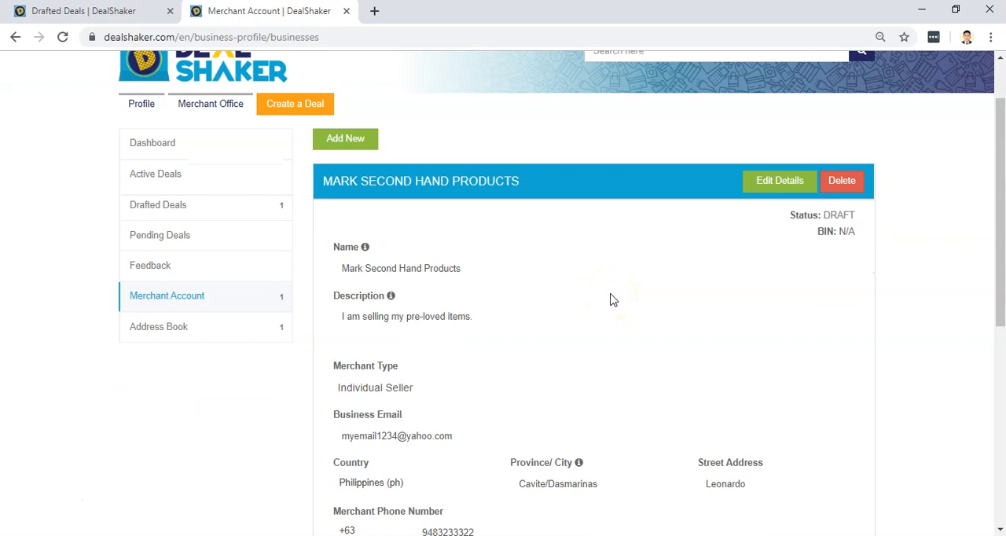
{"action": "scroll", "coordinate": [616, 215], "scroll_direction": "up", "scroll_amount": 1}
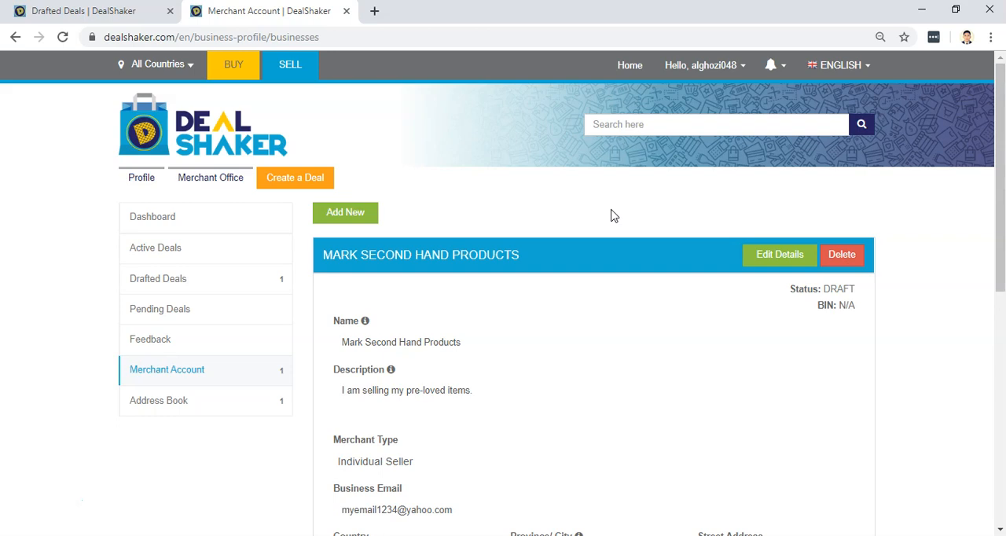
{"action": "left_click", "coordinate": [640, 124]}
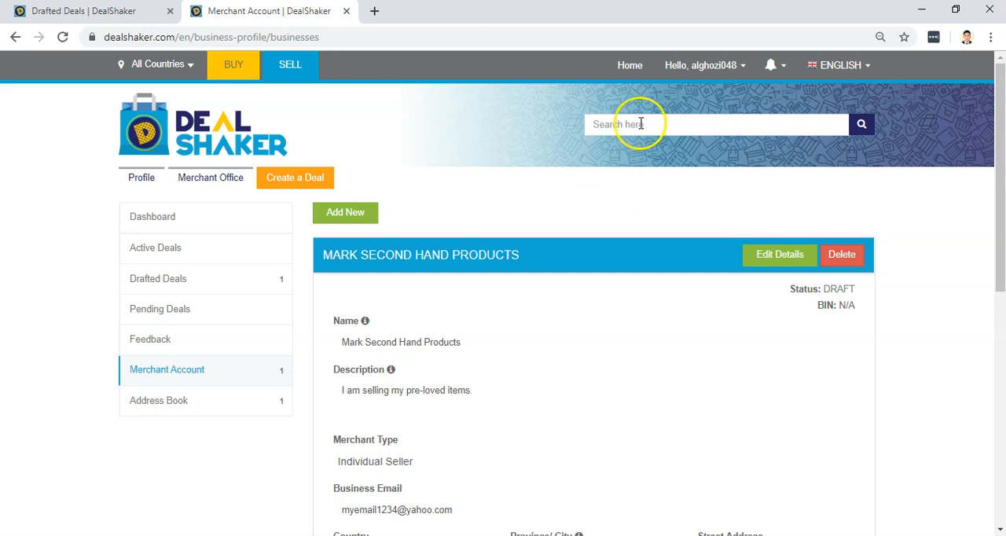